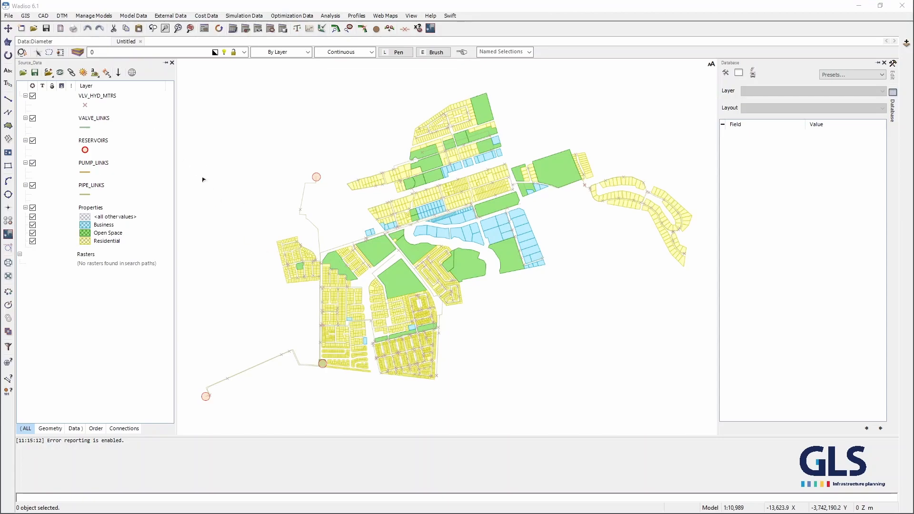
Step: Check the projection assigned to the PIPE_LINKS layer
click(132, 73)
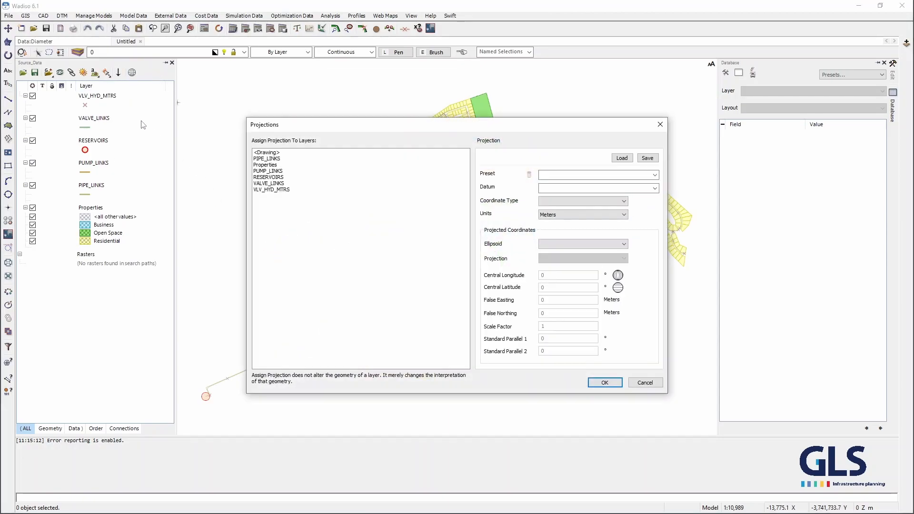
click(265, 159)
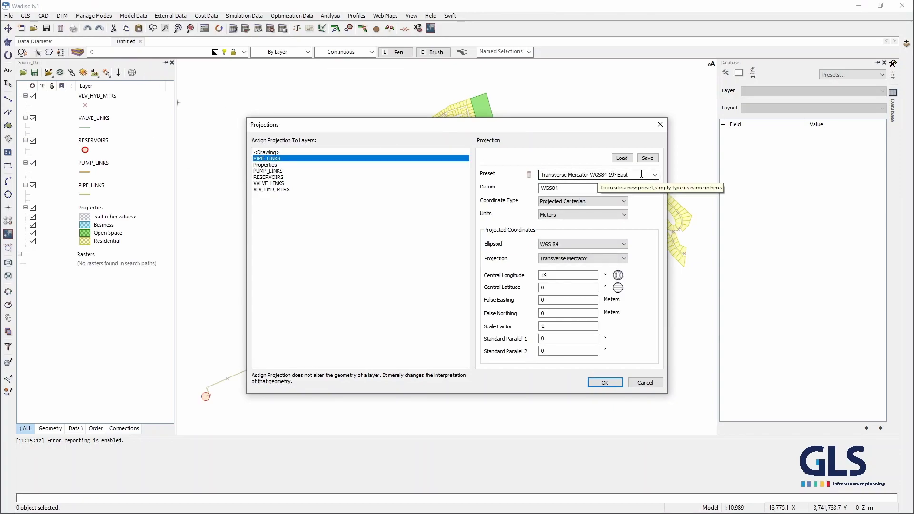
click(660, 124)
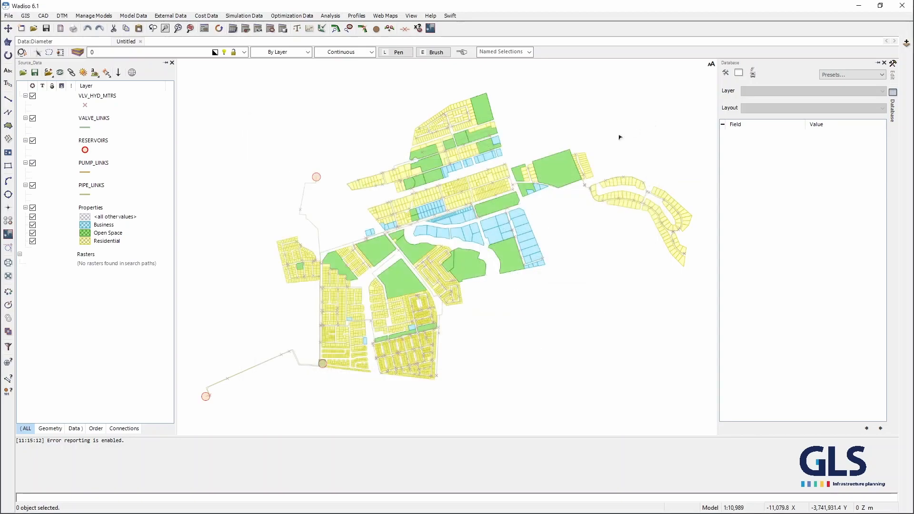
Step: Create a new model named Model1 in the C:\Demo folder
click(91, 16)
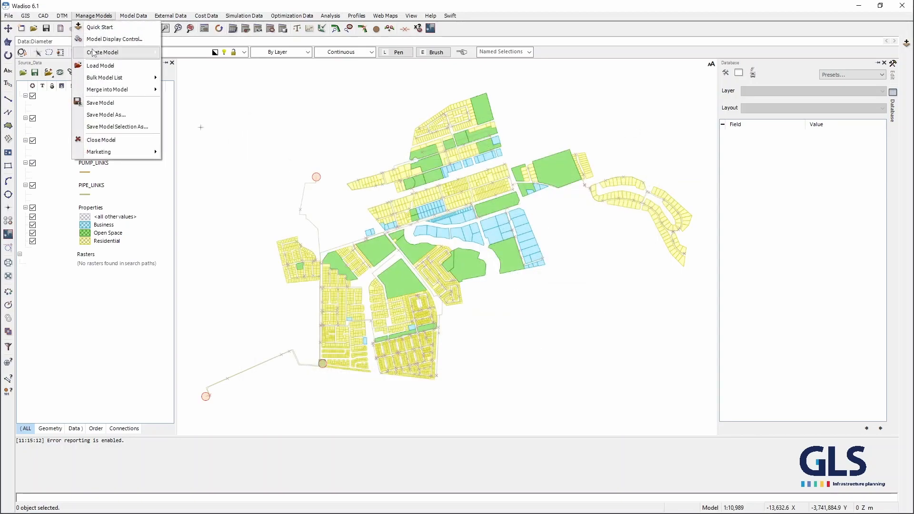
mouse_move(138, 56)
click(105, 115)
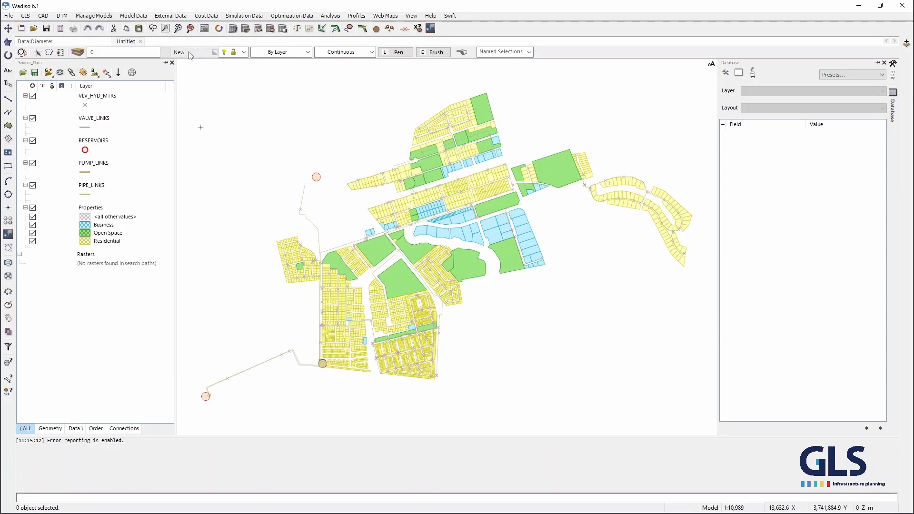
click(498, 329)
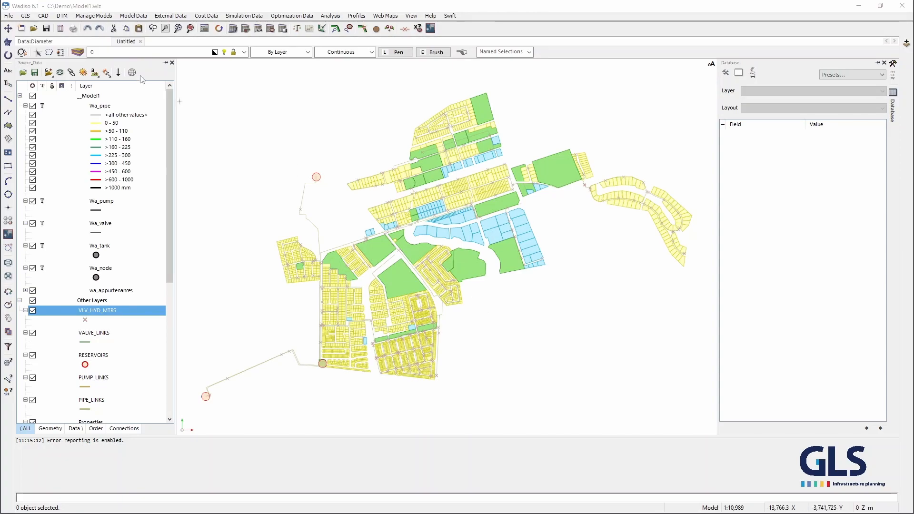
Step: Start a GIS import into the model with PIPE_LINKS as the source table for Wa_pipe
click(90, 18)
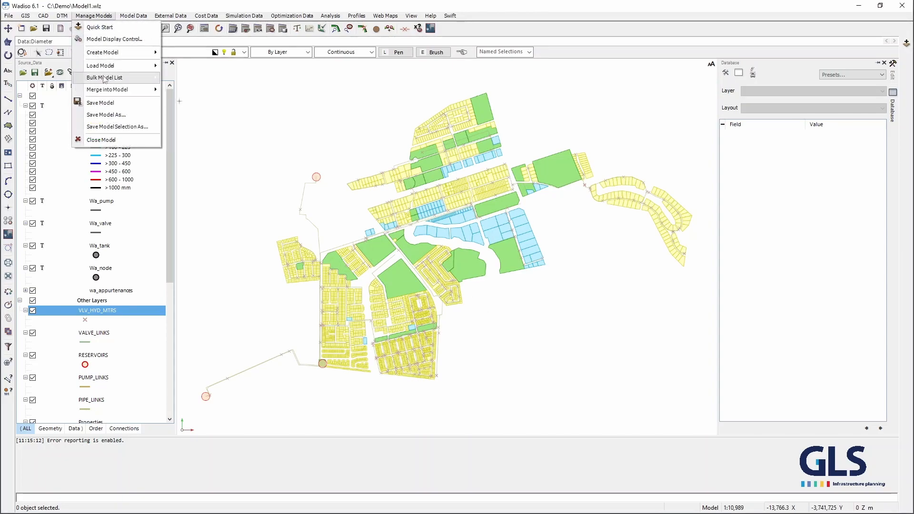
mouse_move(124, 90)
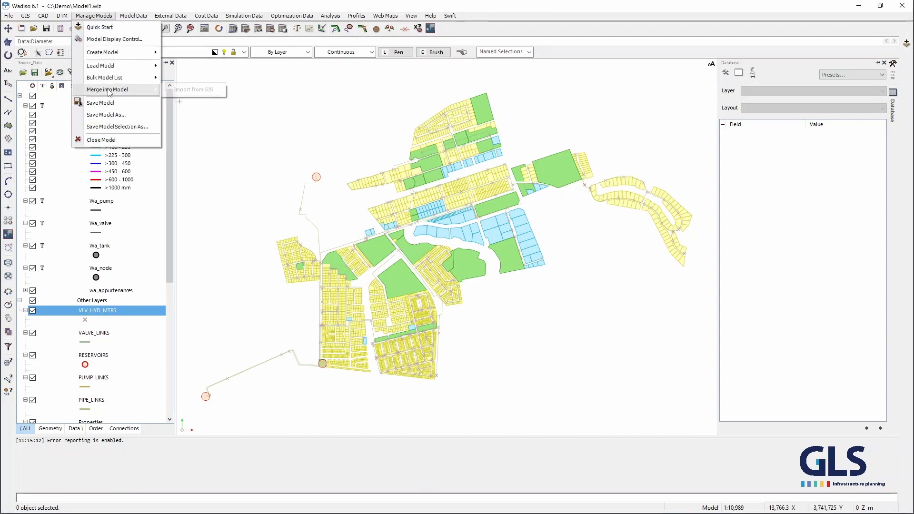
click(209, 92)
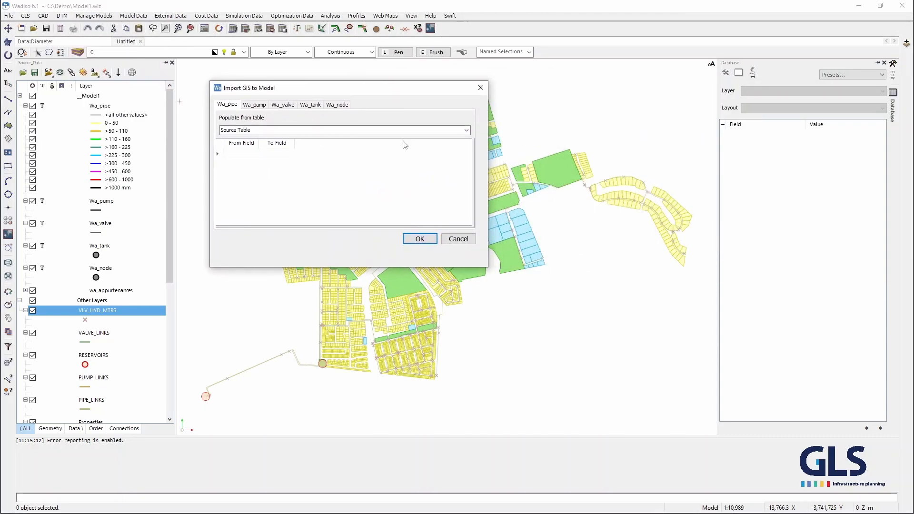
click(468, 131)
click(272, 145)
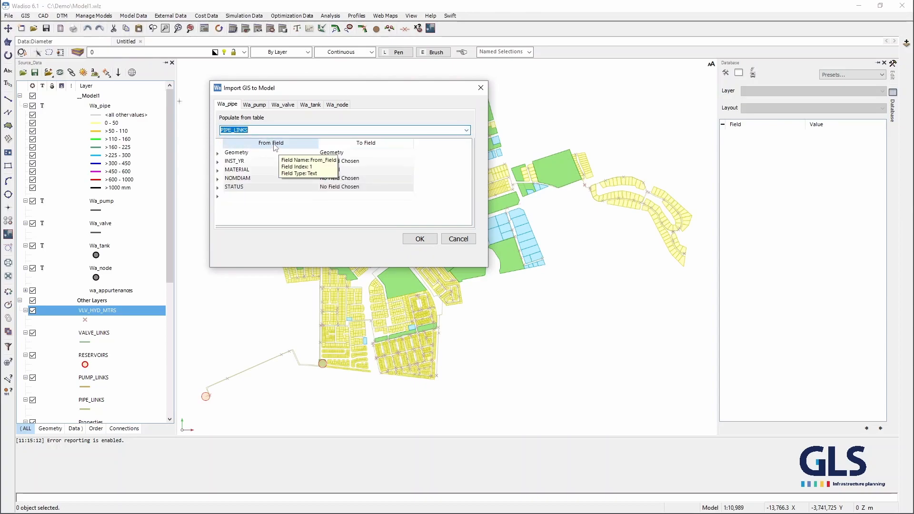
Step: Map INST_YR to Year, NOMDIAM to Nominal_Diameter and STATUS to Pipe_Status, and import the pipes into the model
click(370, 180)
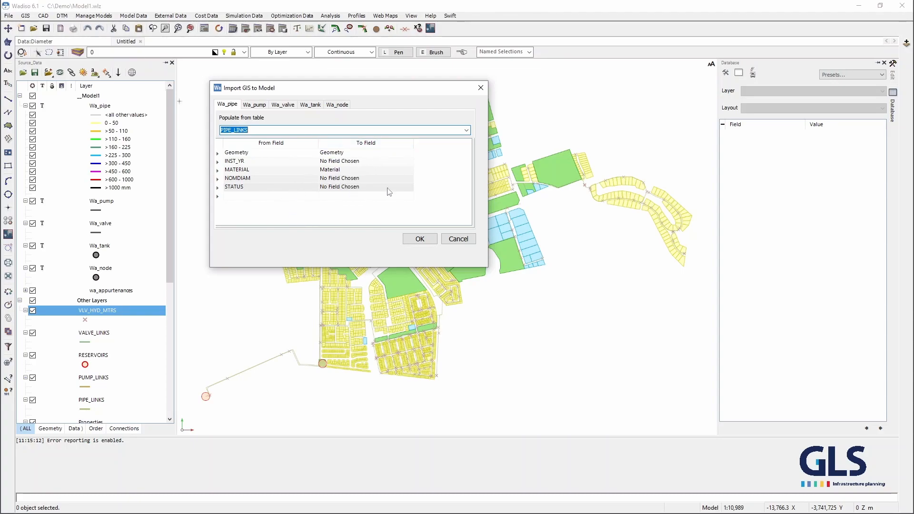
click(408, 162)
click(410, 163)
scroll(362, 259, down, 10)
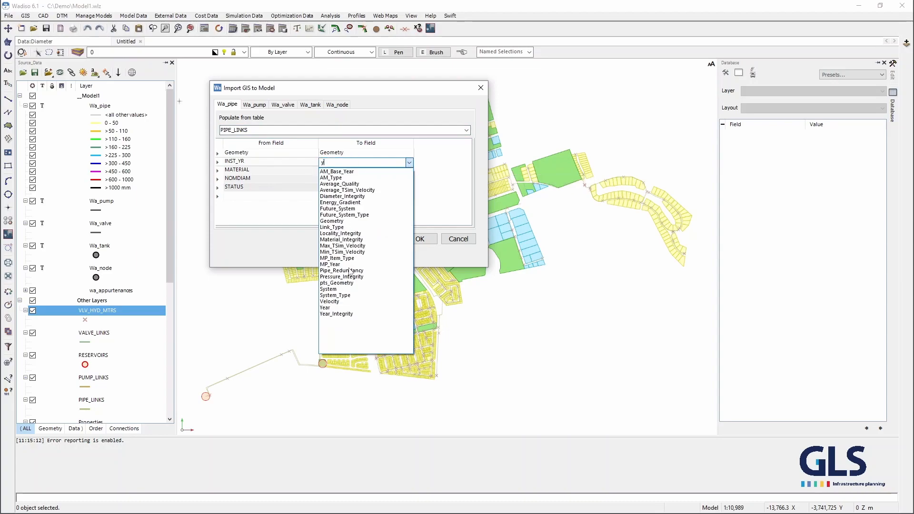
click(351, 308)
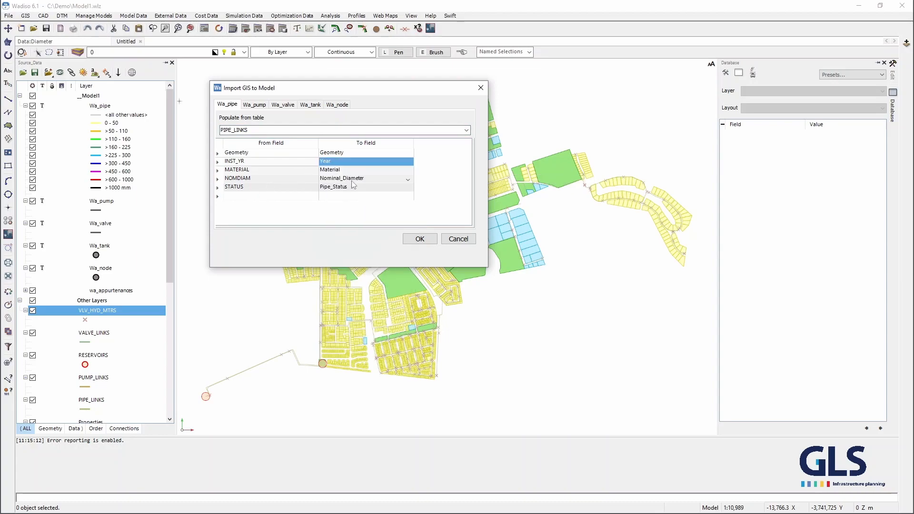
mouse_move(328, 190)
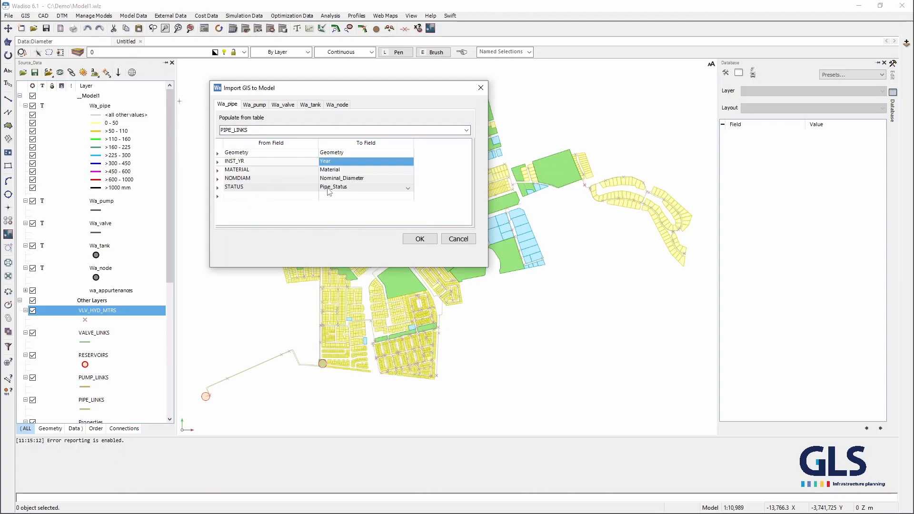
click(421, 240)
click(465, 289)
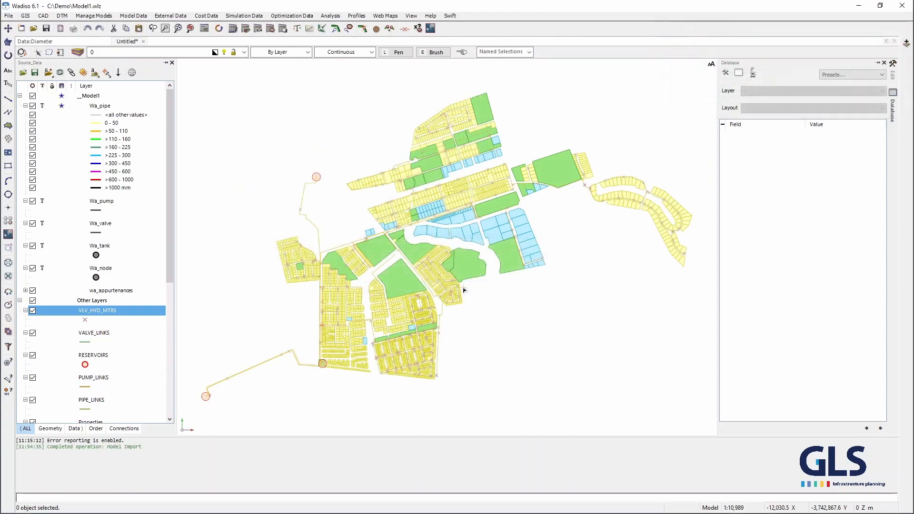
Step: Hide all the Other Layers and inspect the imported pipe network up close and in full
click(33, 301)
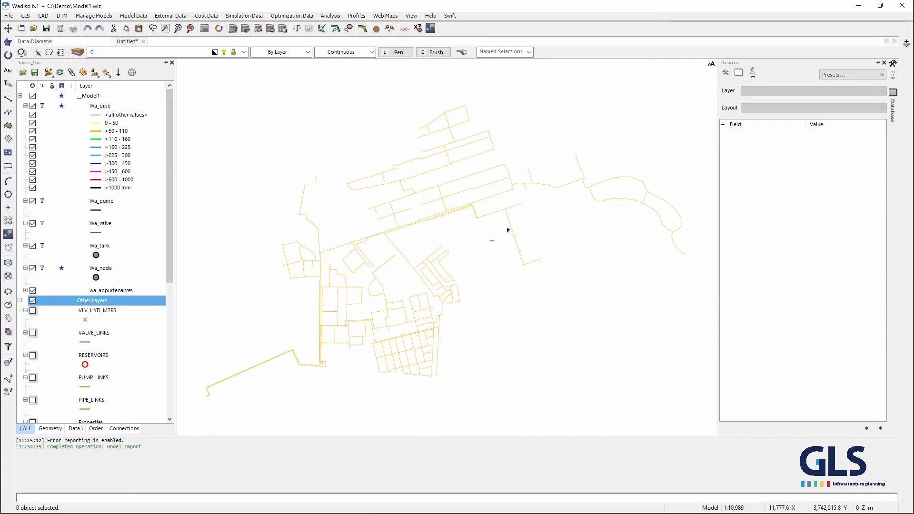
scroll(314, 374, up, 1)
scroll(381, 305, up, 10)
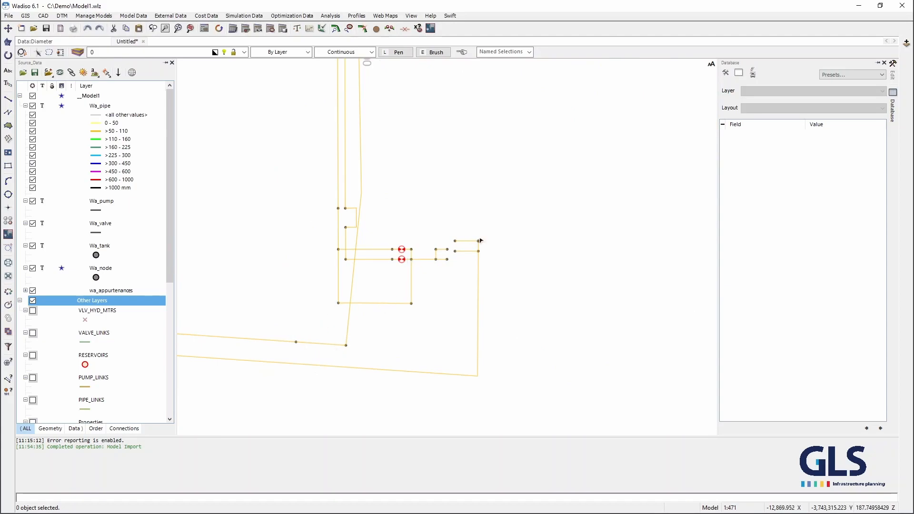
scroll(362, 329, down, 10)
scroll(403, 197, up, 1)
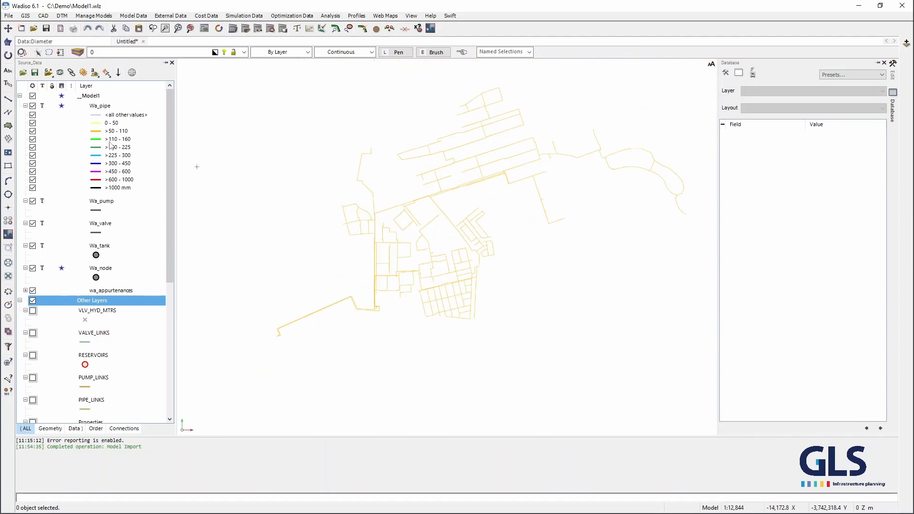
Step: Examine the diameters in the Wa_pipe table and the default diameter in the model's system settings
double_click(107, 107)
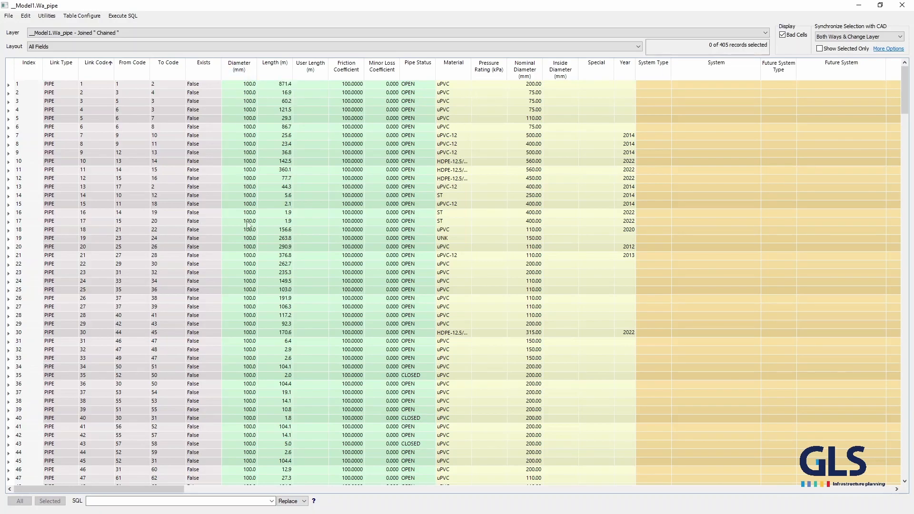
click(902, 5)
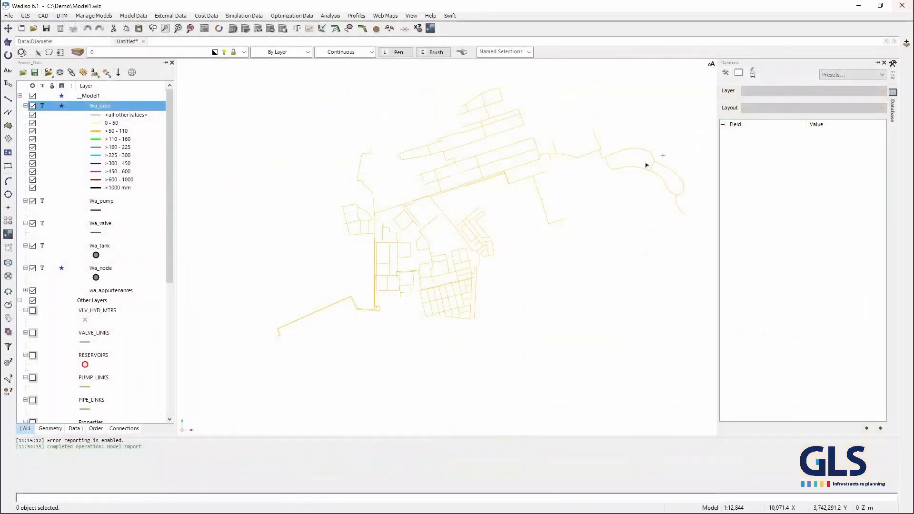
click(139, 19)
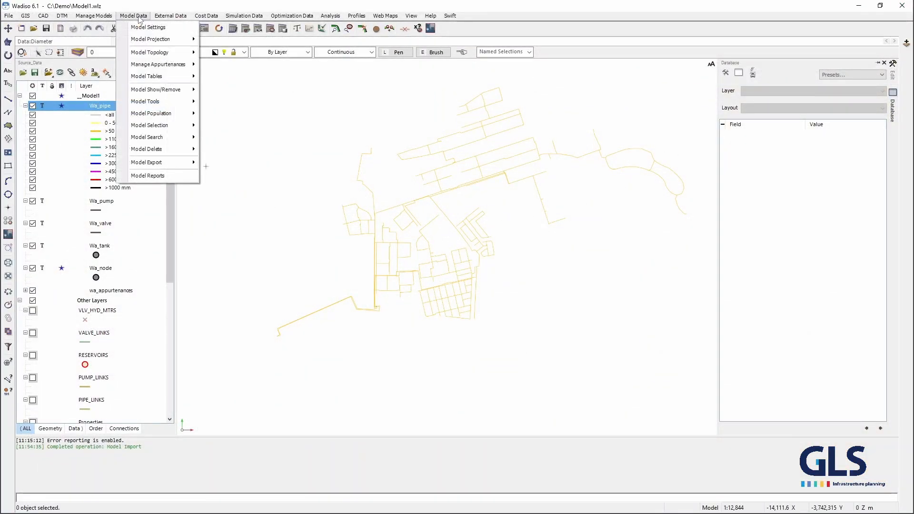
click(151, 28)
click(370, 168)
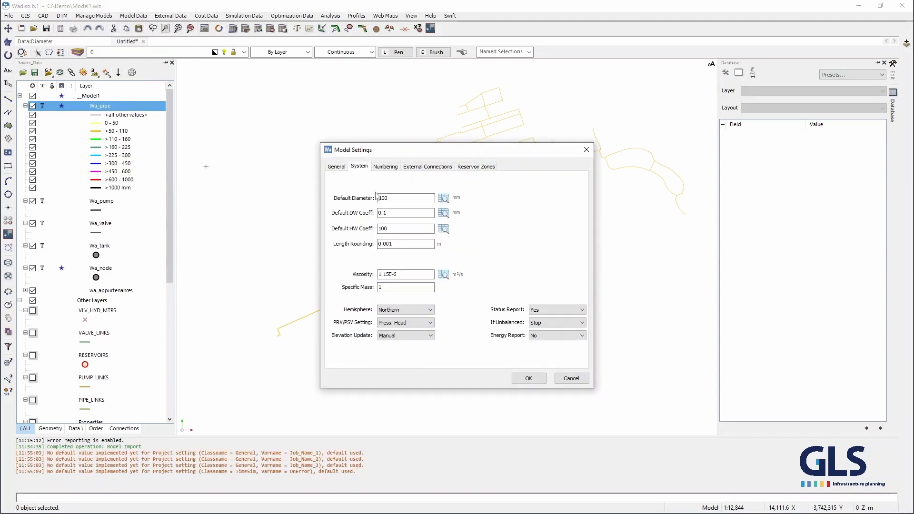
click(587, 150)
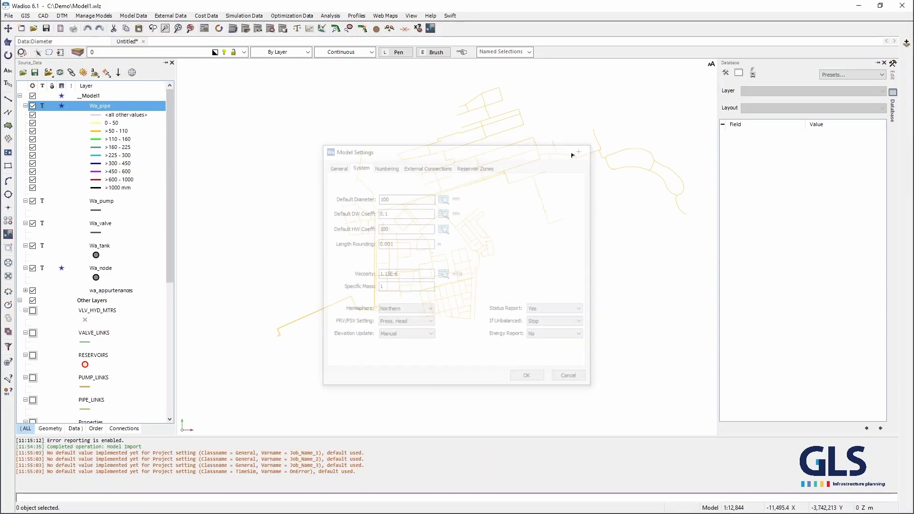
Step: Copy the Nominal Diameter column into the Diameter column for all pipes in the Wa_pipe table, and clear the selection
double_click(110, 109)
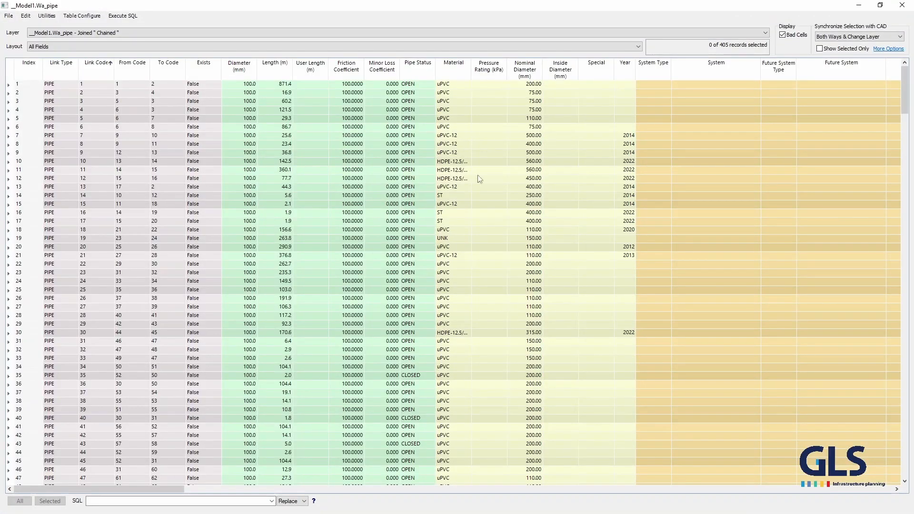
click(525, 69)
click(244, 67)
key(ctrl+v)
click(904, 8)
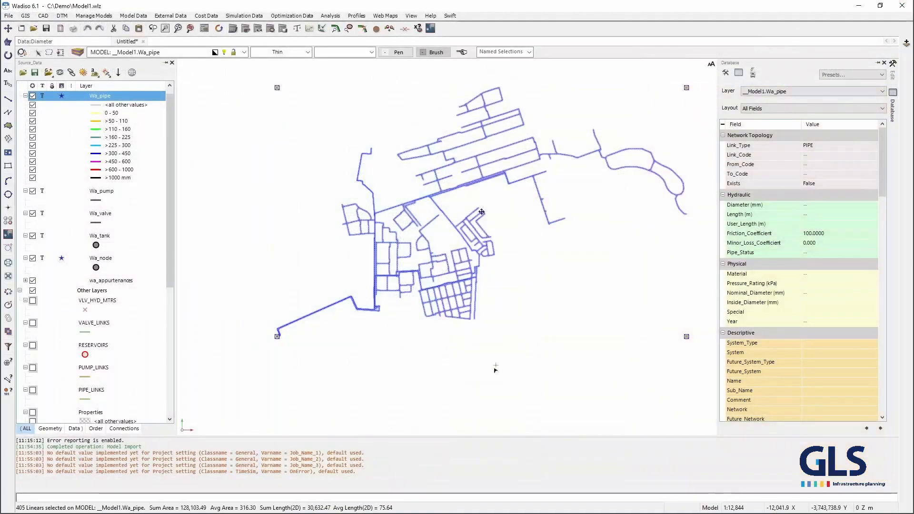
drag(568, 315, 520, 337)
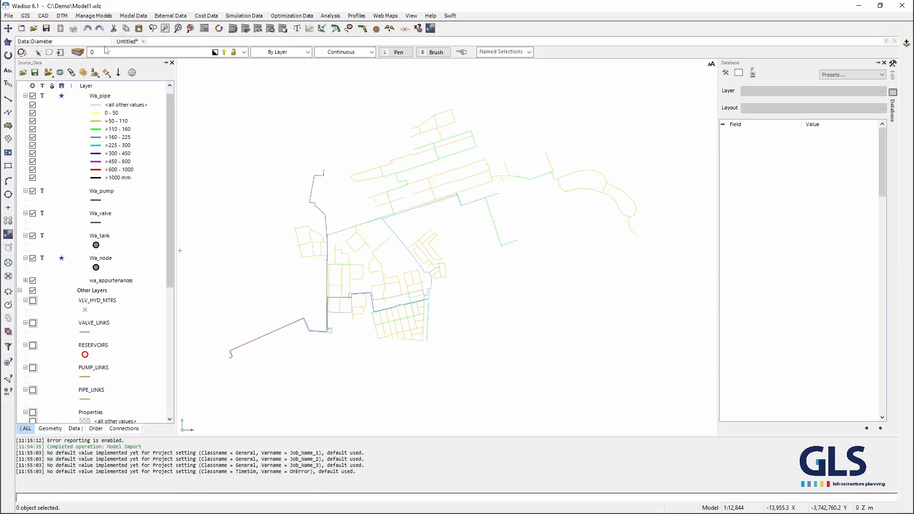
Step: Import the pumps from GIS into the model with PUMP_LINKS as the source table for Wa_pump
click(129, 18)
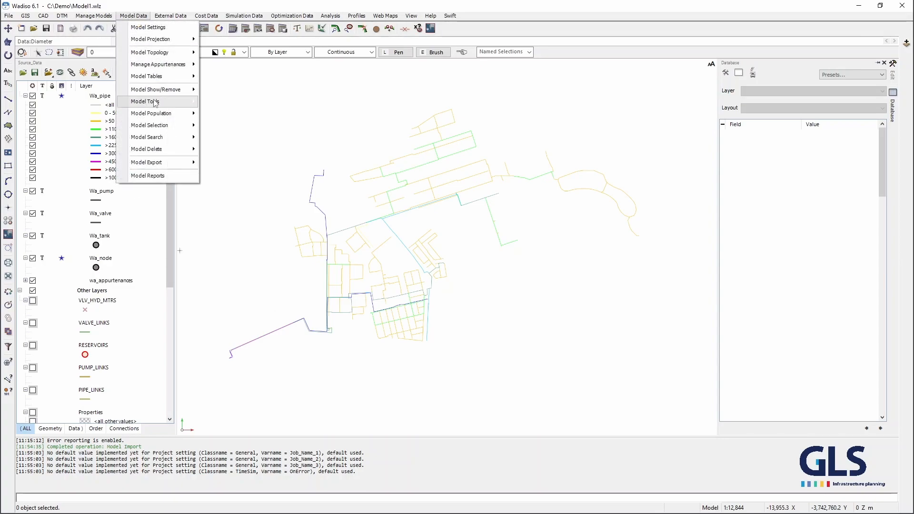
mouse_move(94, 15)
click(191, 90)
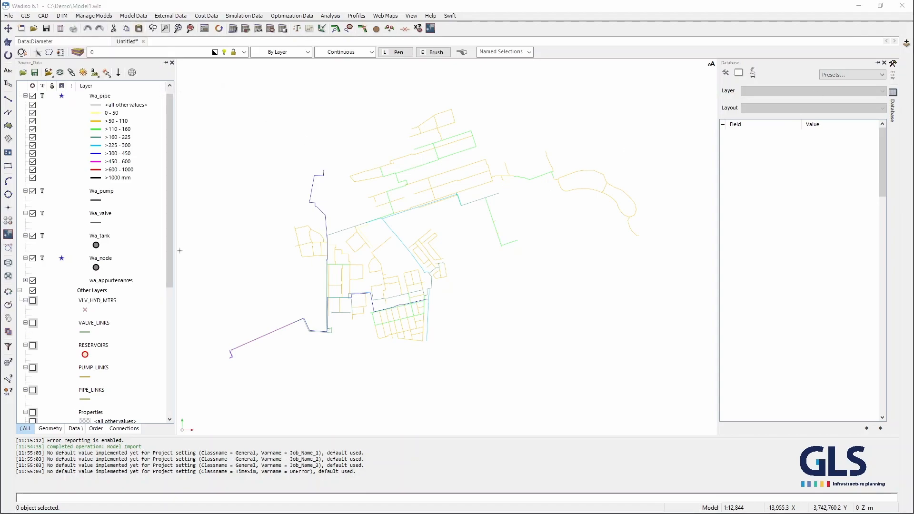
click(268, 95)
click(355, 123)
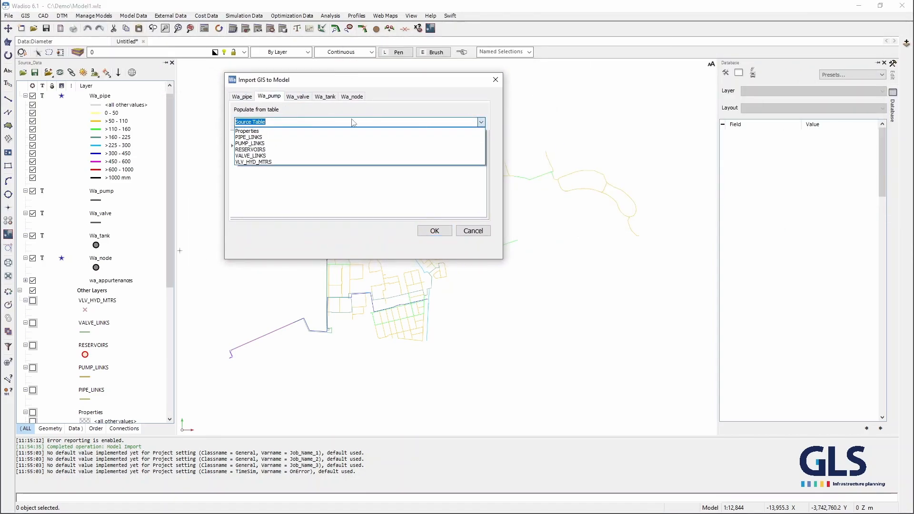
click(292, 143)
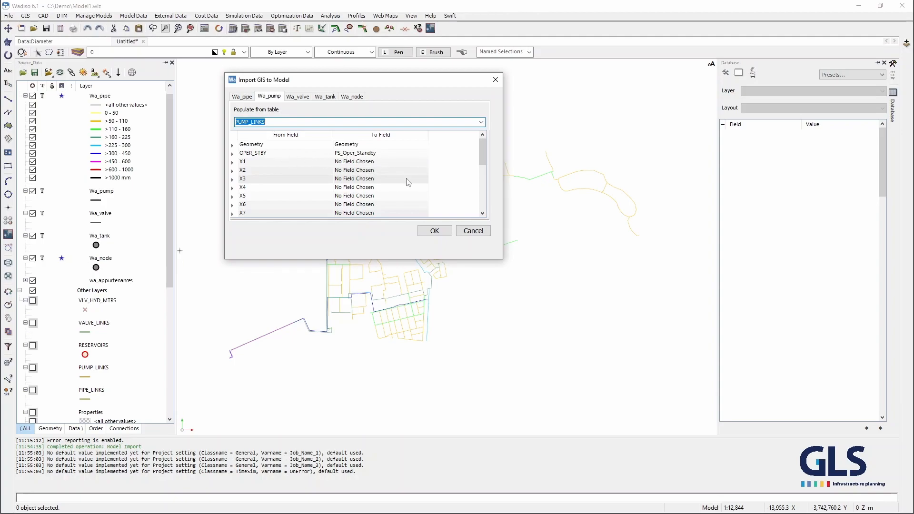
click(432, 229)
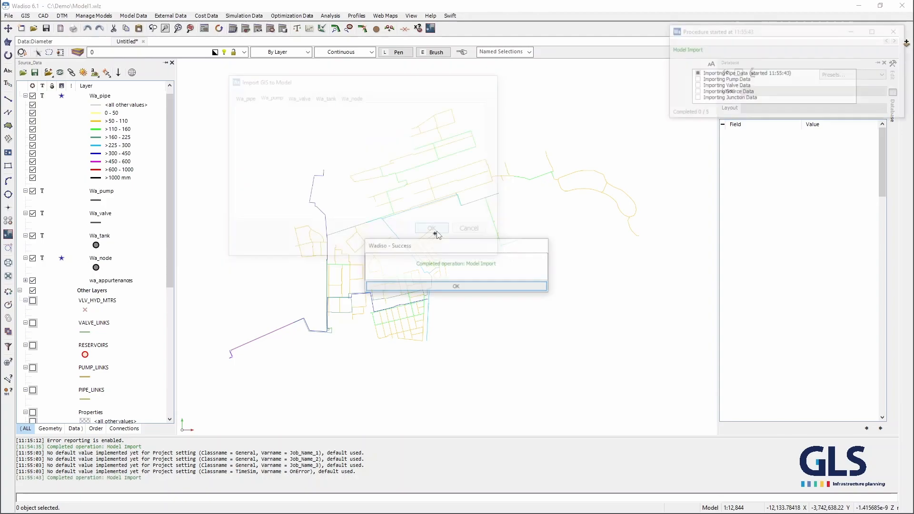
click(468, 292)
Step: Select both pump records in the Wa_pump table and locate them on the map
click(107, 192)
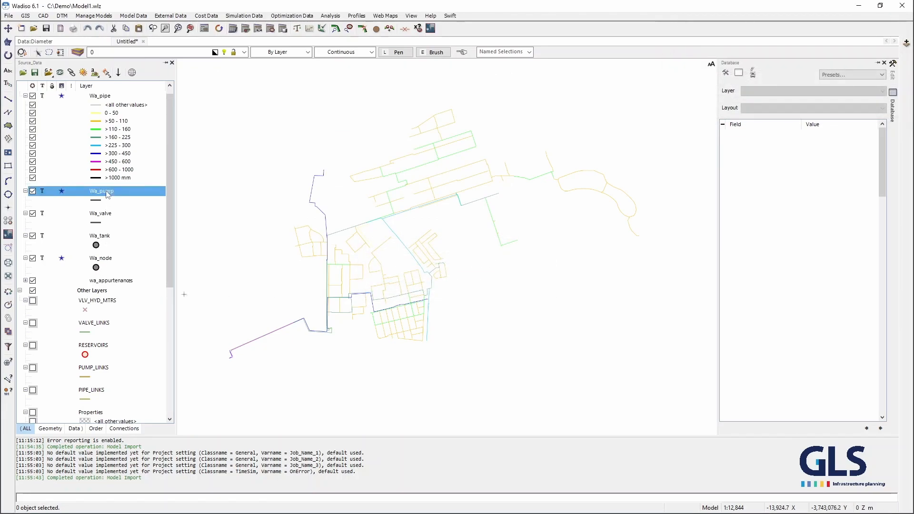
double_click(107, 194)
drag(92, 90, 93, 95)
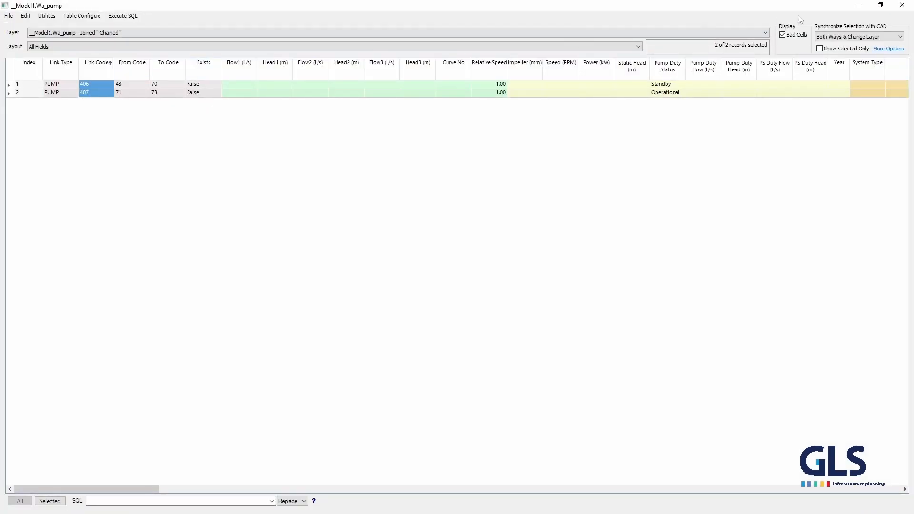
click(903, 5)
click(189, 28)
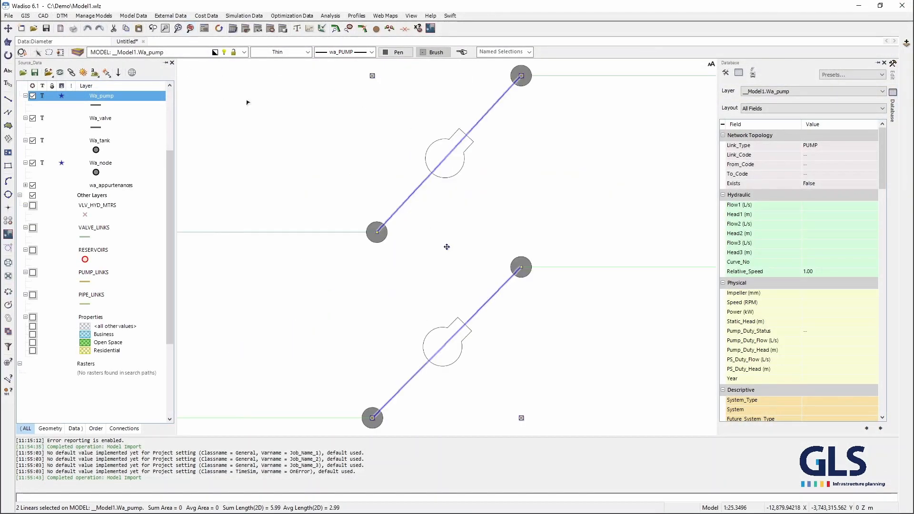
Step: Select the standby pump on the map and set its relative speed to 0.00
click(417, 306)
click(363, 285)
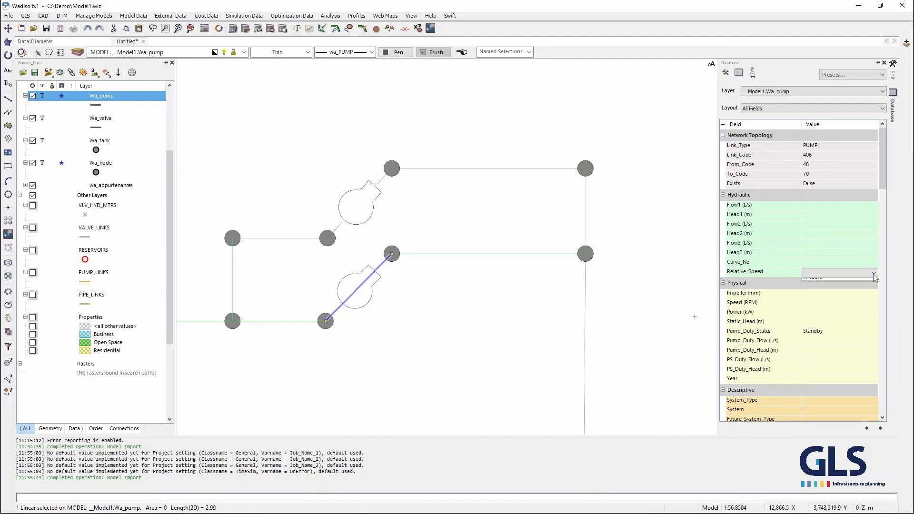
click(873, 273)
click(829, 284)
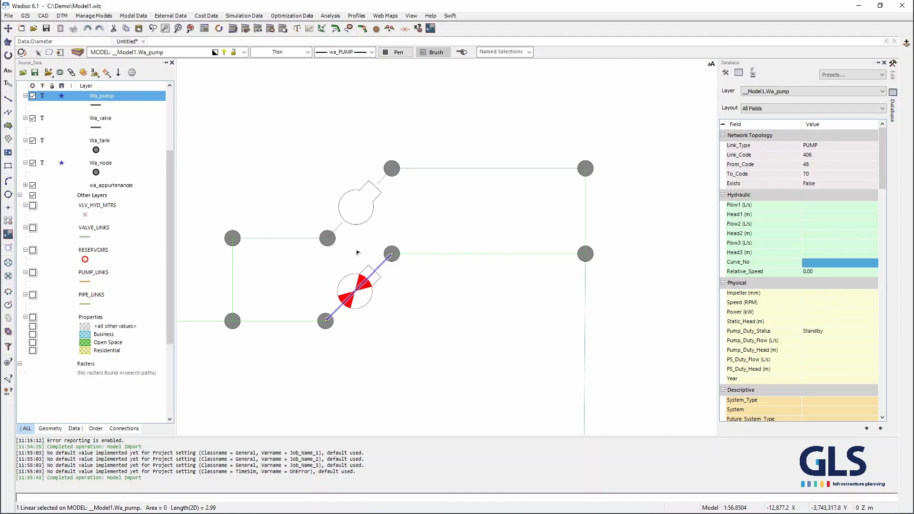
Step: Select the operational pump, check which curves are available for its curve number, and clear the selection
click(358, 208)
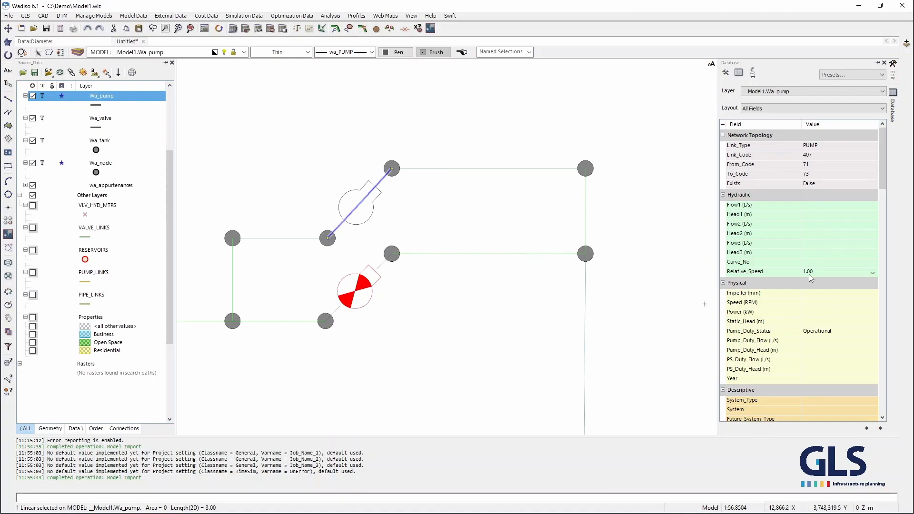
click(839, 265)
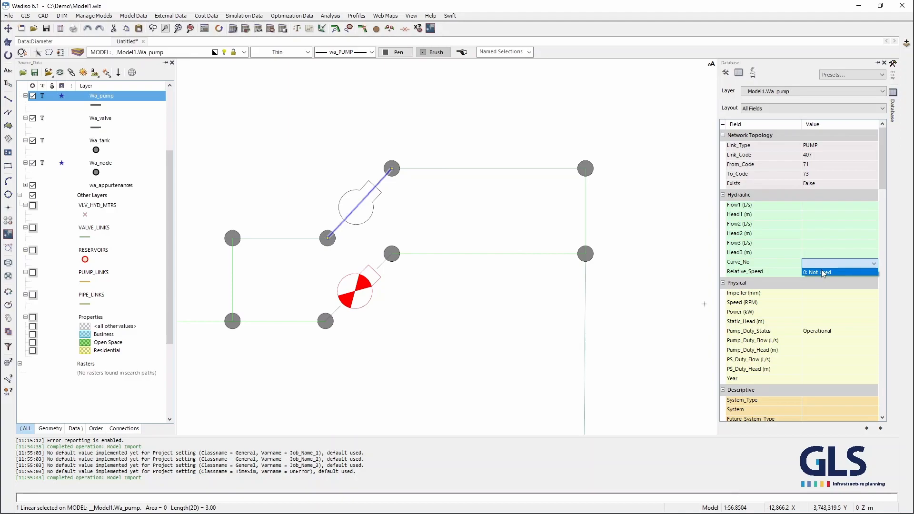
click(834, 272)
click(416, 347)
Step: Open the model's curve table and add a curve of type PUMP with curve number 1
click(130, 18)
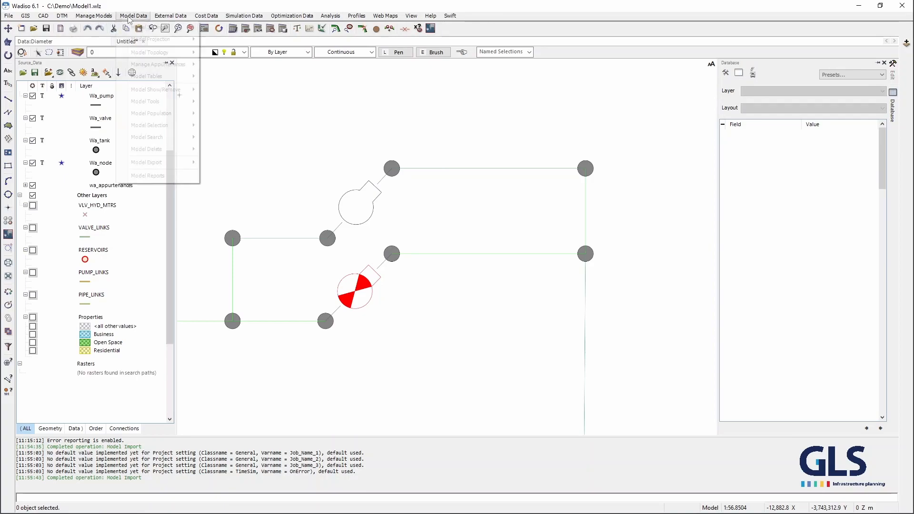
mouse_move(154, 77)
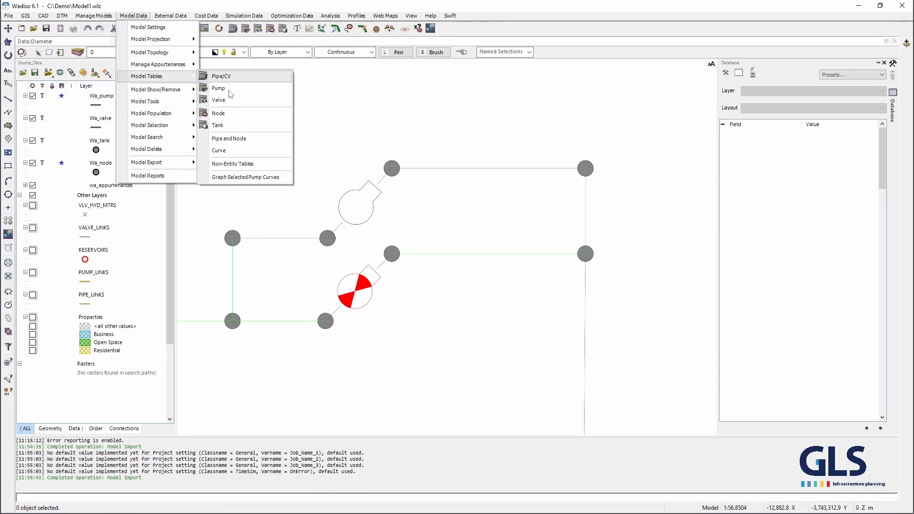
click(236, 152)
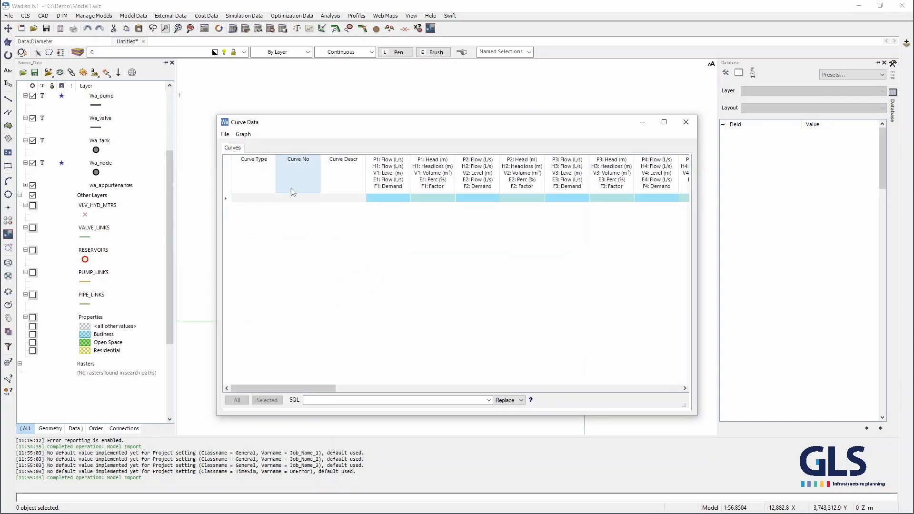
click(281, 199)
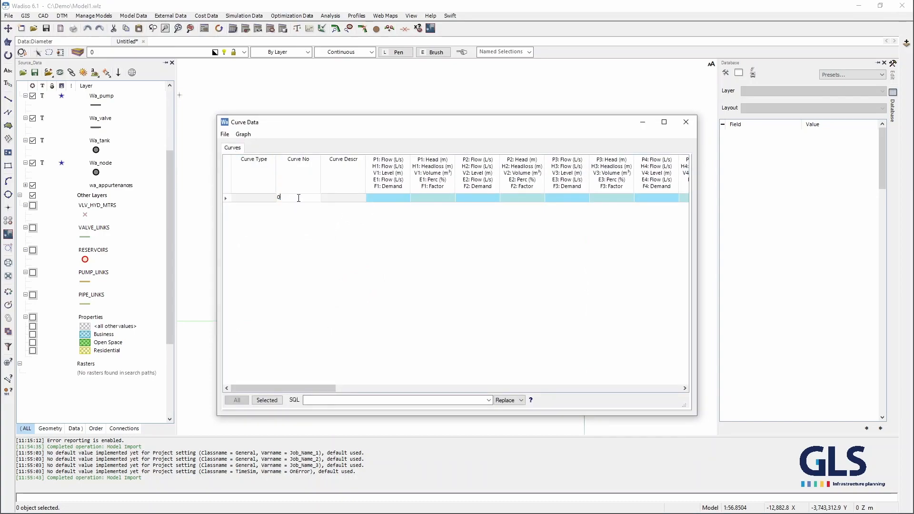
click(264, 199)
click(265, 199)
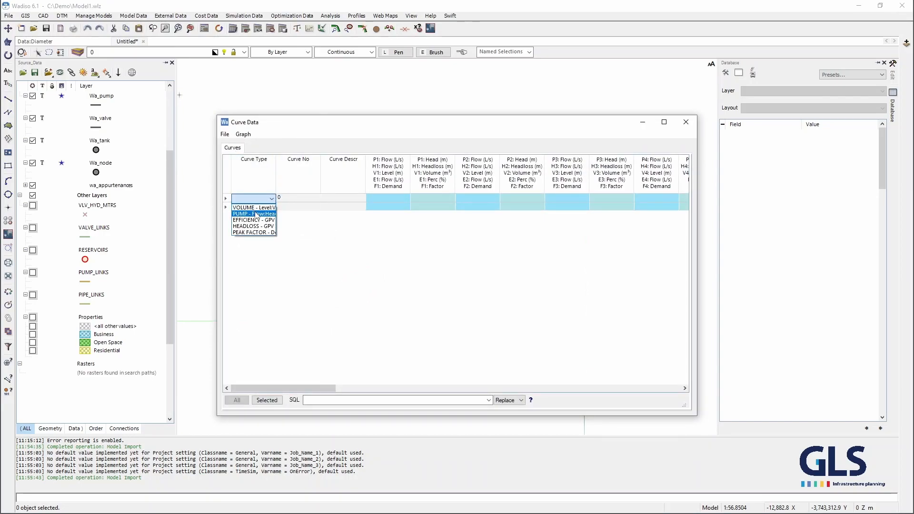
click(257, 215)
click(289, 201)
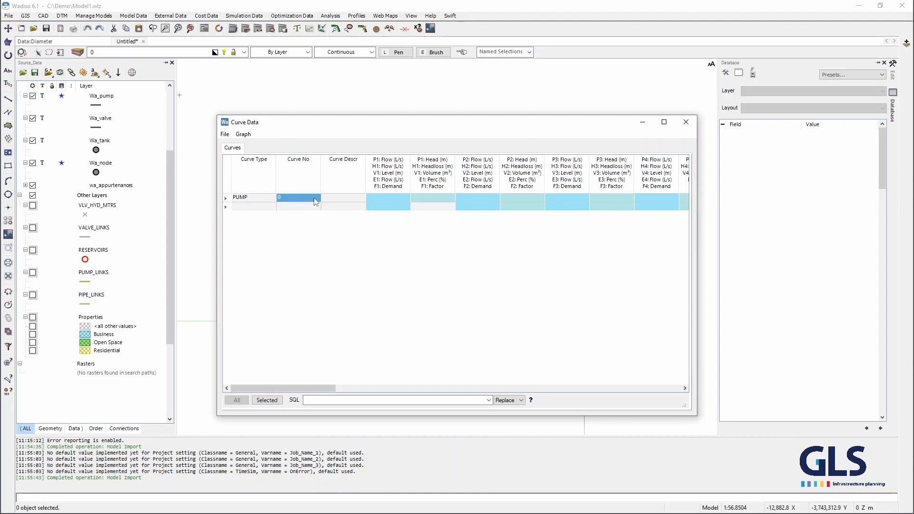
text(1)
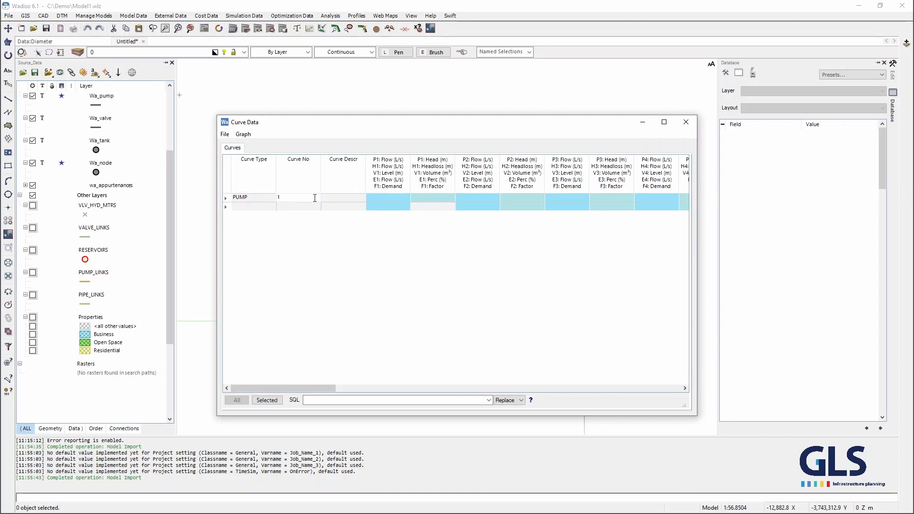
Step: Enter 8pt Curve as the description of the pump curve
click(342, 202)
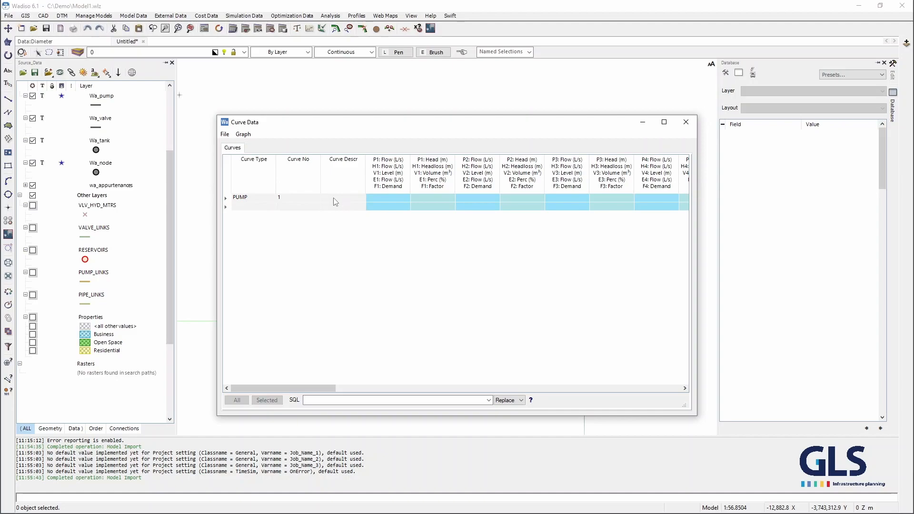
click(336, 202)
text(8)
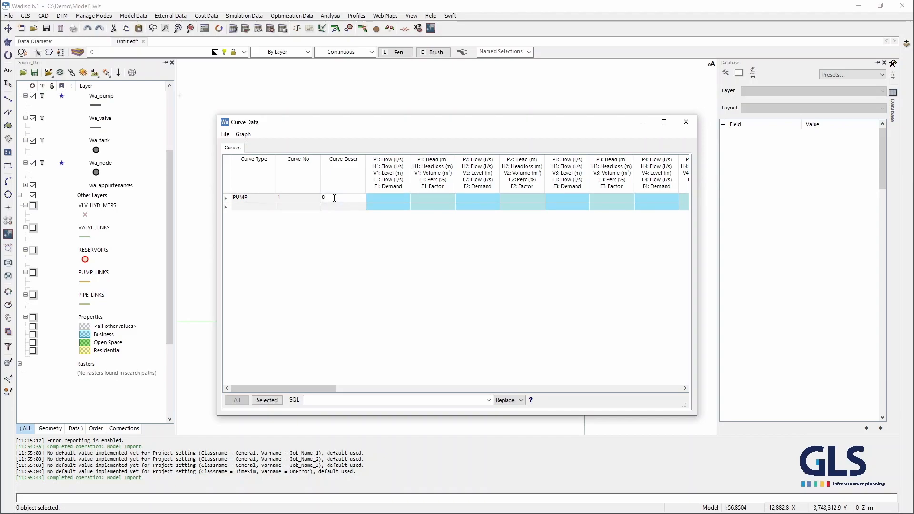
text(pt Curve)
click(384, 198)
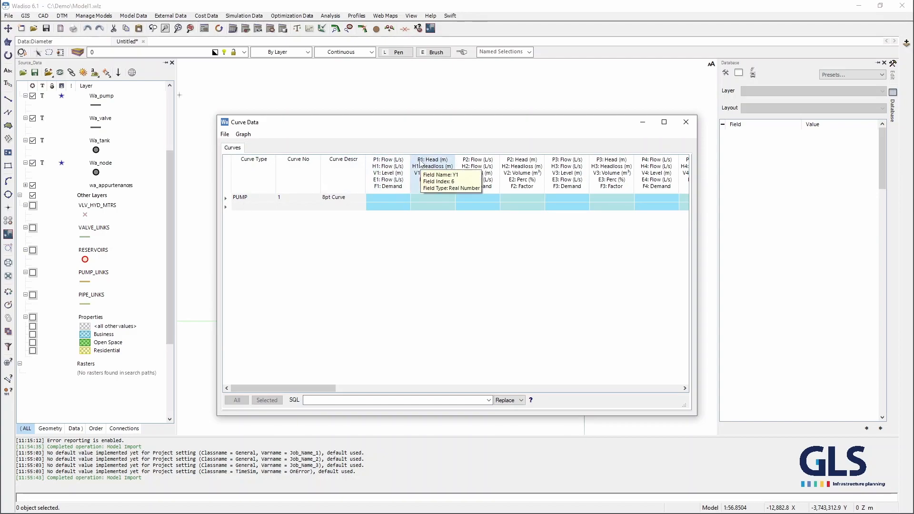
Step: Copy the X1 to Y8 values of the Standby record in PUMP_LINKS into the pump curve's flow and head points
double_click(99, 272)
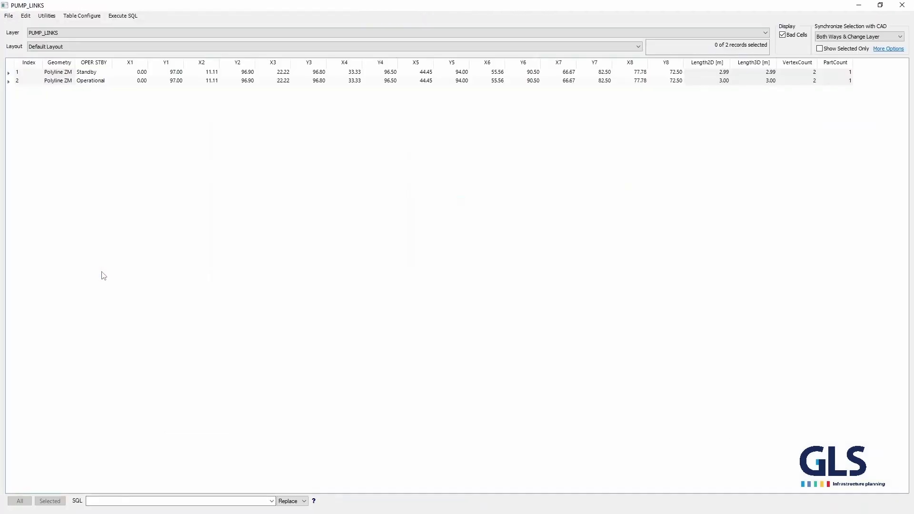
drag(124, 74, 669, 71)
key(ctrl+c)
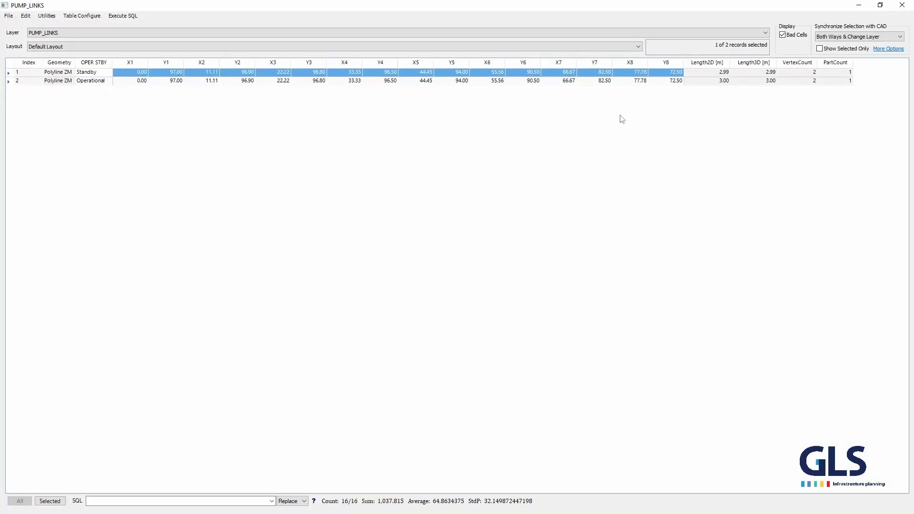
click(903, 5)
click(378, 200)
key(ctrl+v)
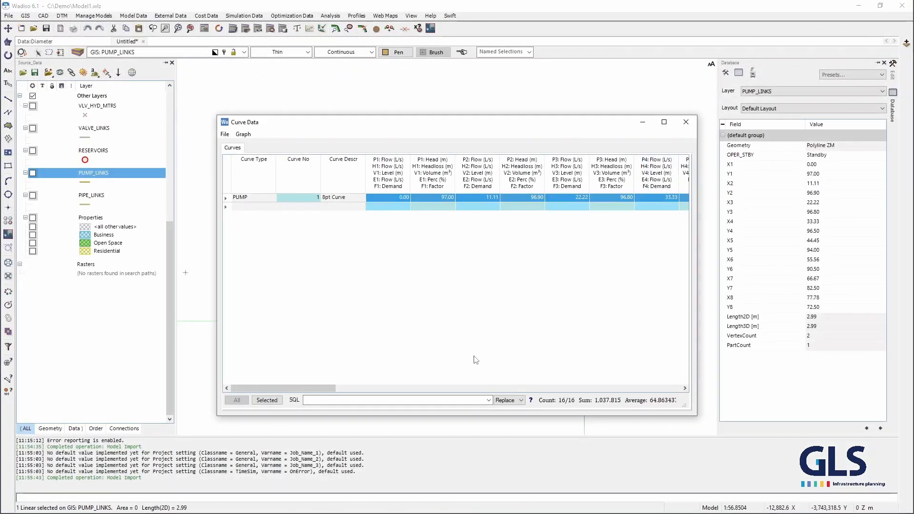
mouse_move(296, 387)
mouse_down()
mouse_move(317, 390)
mouse_move(298, 391)
mouse_up()
click(685, 123)
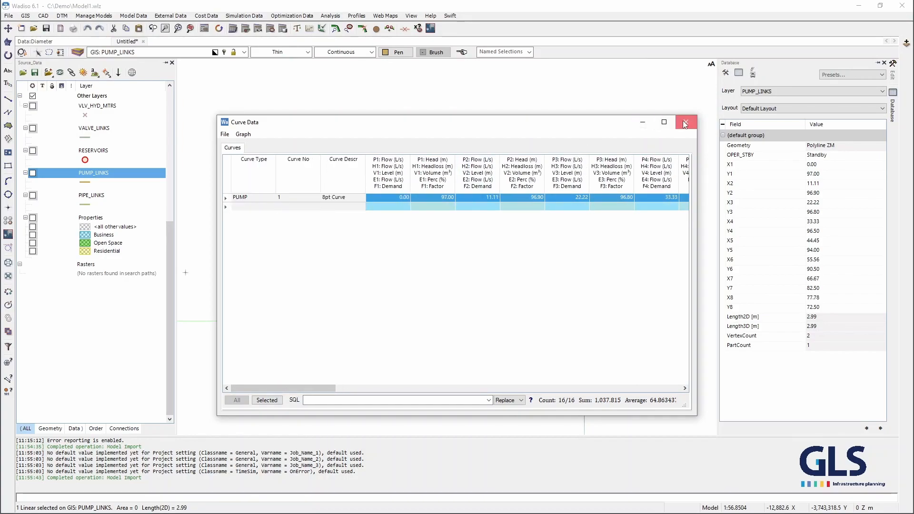
Step: Assign curve 1: 8pt Curve to the operational pump and to the standby pump
click(360, 206)
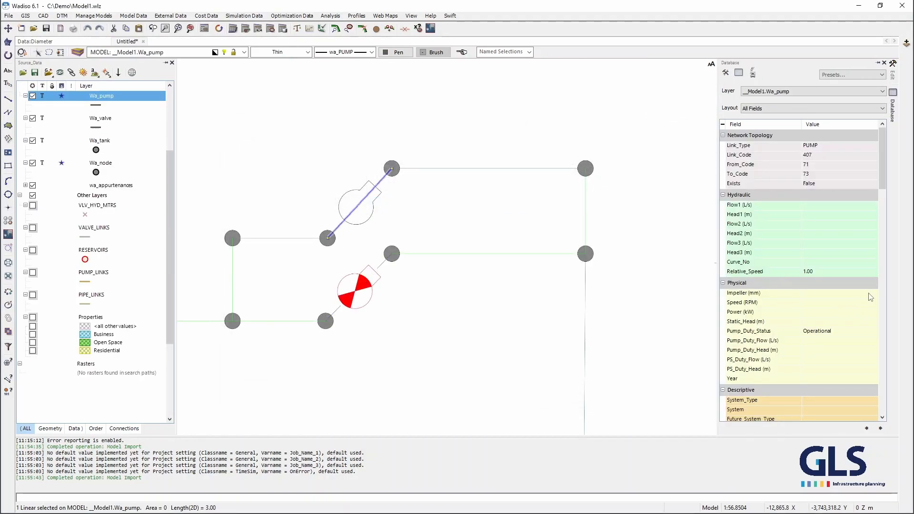
click(873, 264)
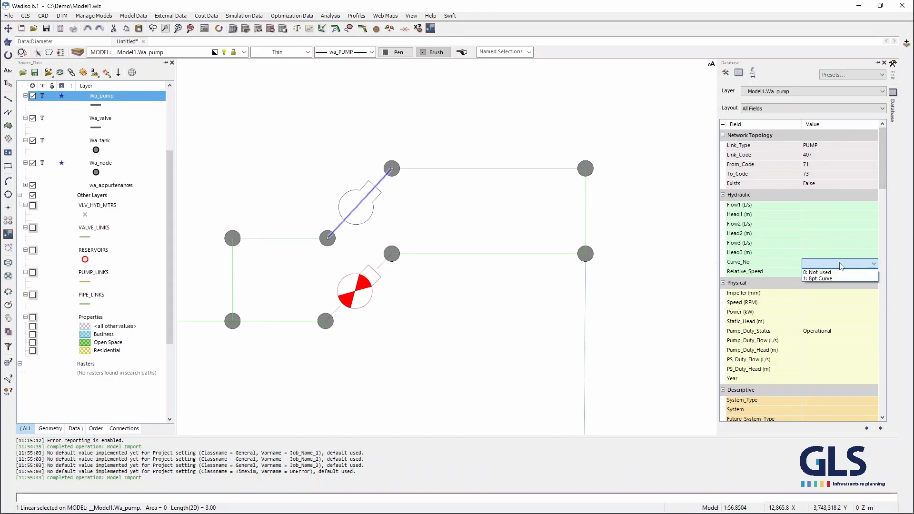
click(821, 278)
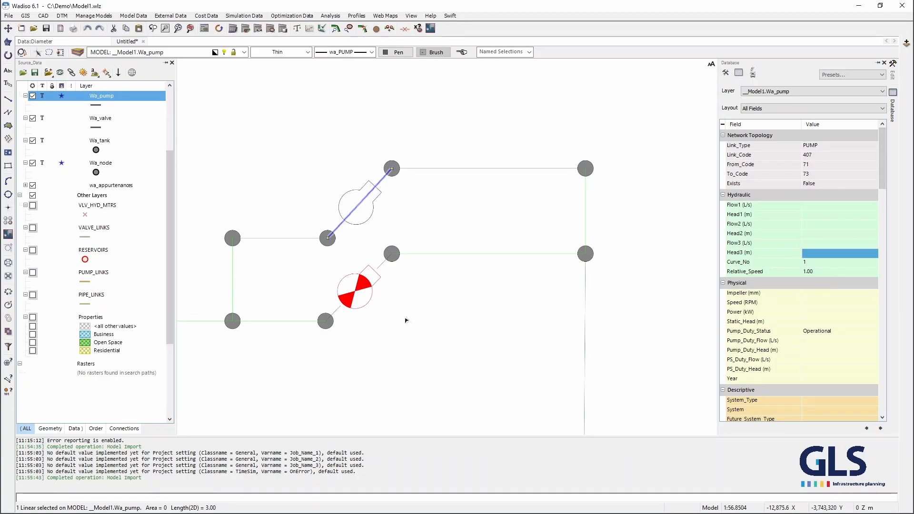
click(407, 300)
click(358, 288)
click(874, 265)
click(821, 278)
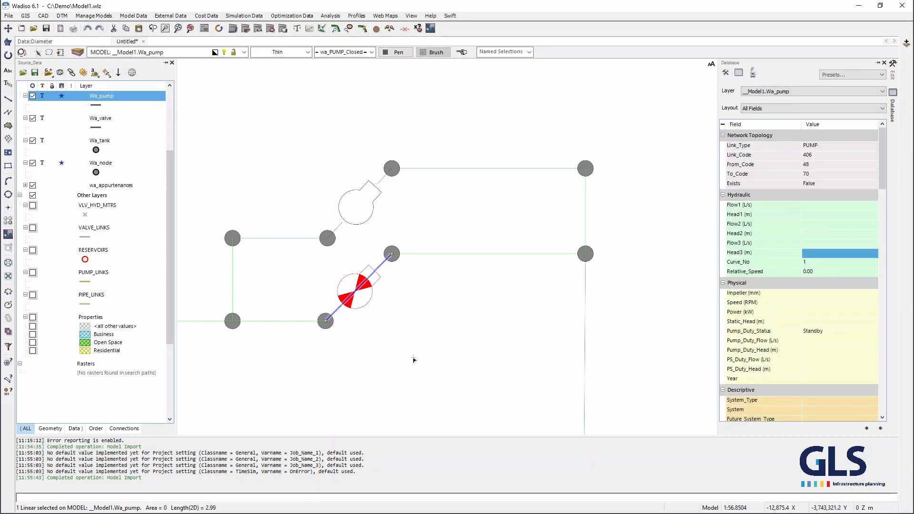
click(376, 267)
Step: Graph the pump curve of the operational pump, close the graph, and clear the selection
click(357, 214)
right_click(357, 214)
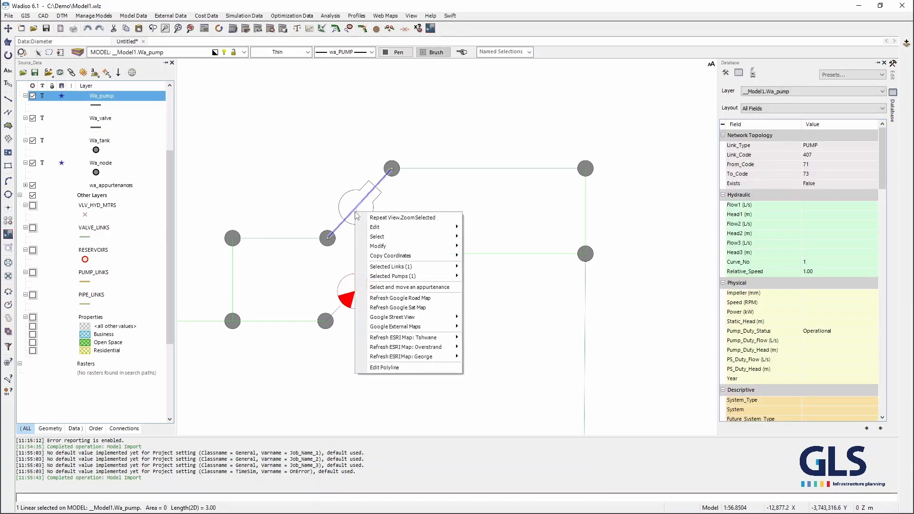
mouse_move(413, 277)
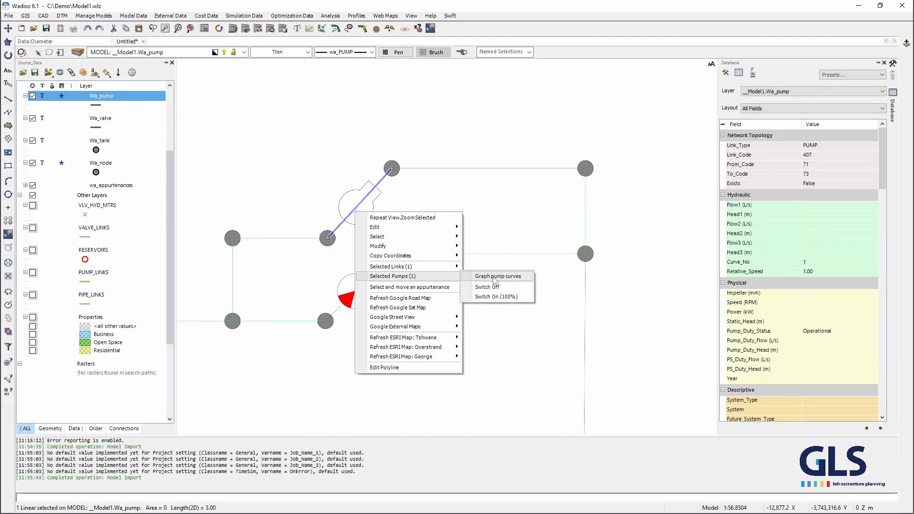
click(494, 277)
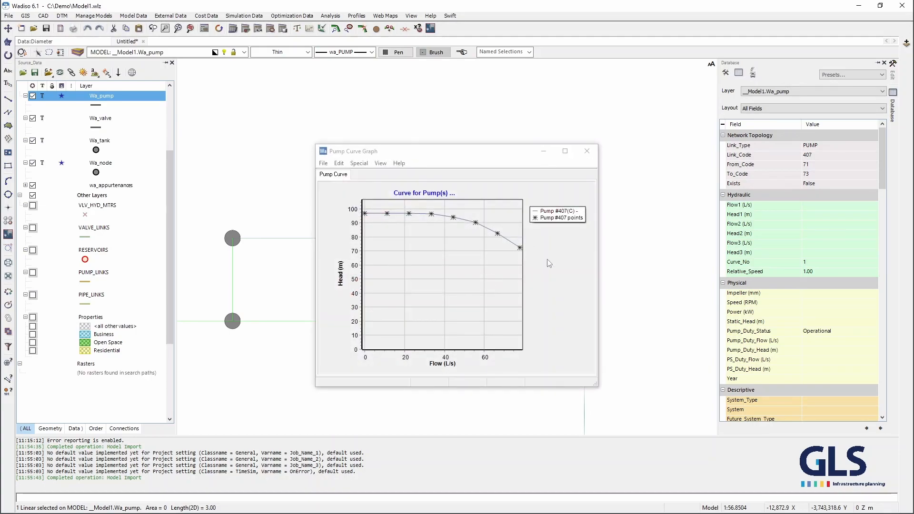
click(588, 151)
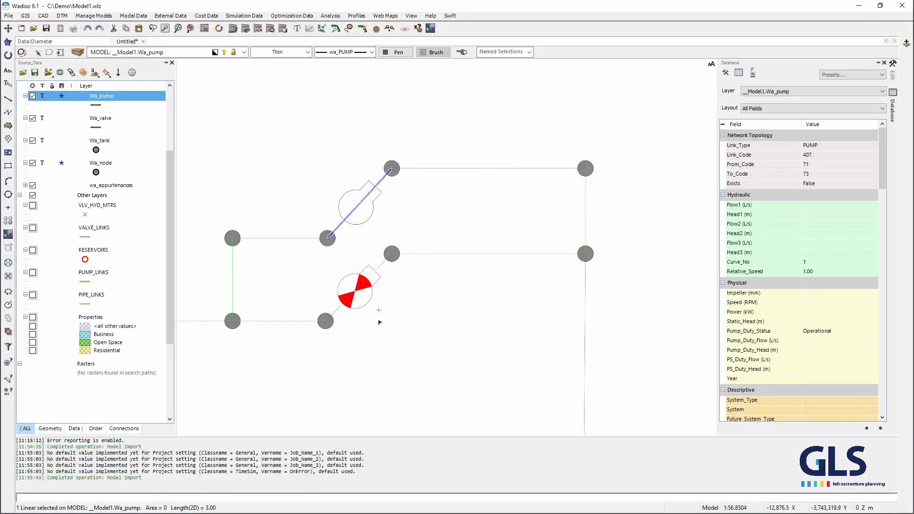
click(427, 314)
Step: Start merging GIS data into the model with VALVE_LINKS as the source table for Wa_valve
scroll(447, 243, down, 4)
click(94, 17)
mouse_move(114, 90)
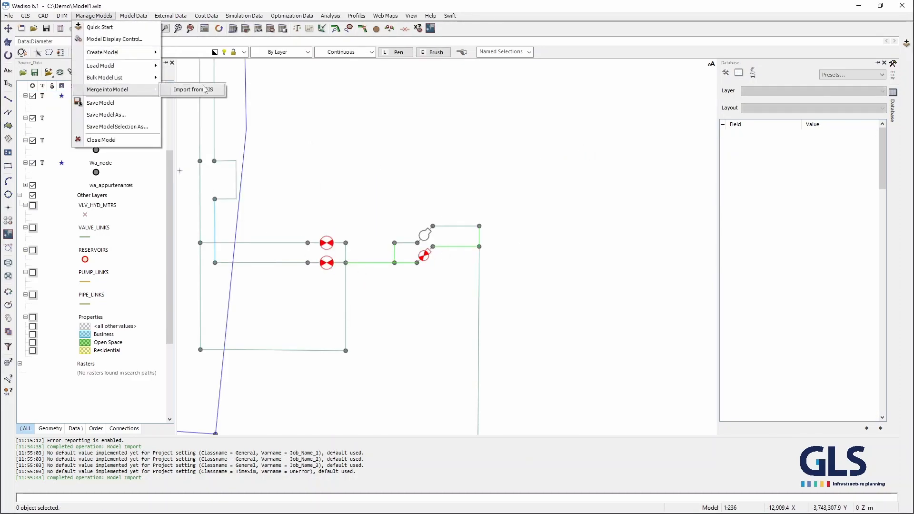
click(205, 89)
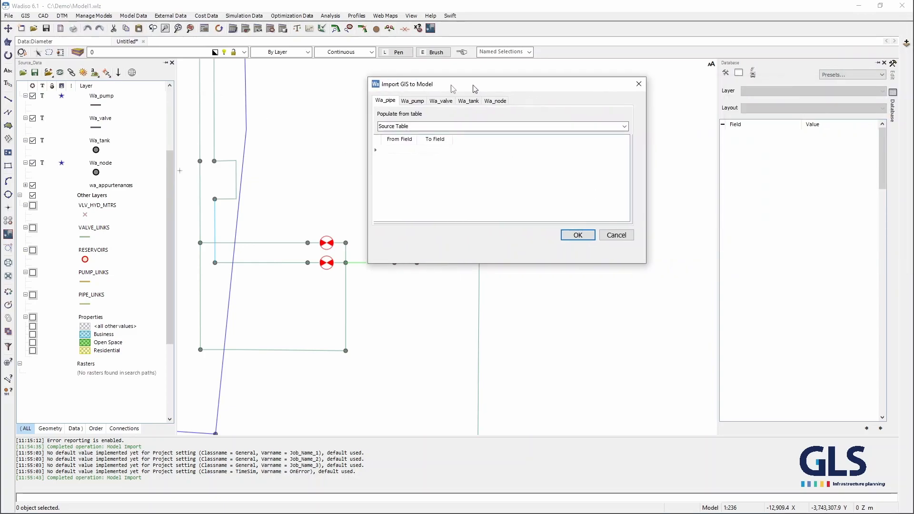
drag(475, 89, 424, 89)
click(390, 100)
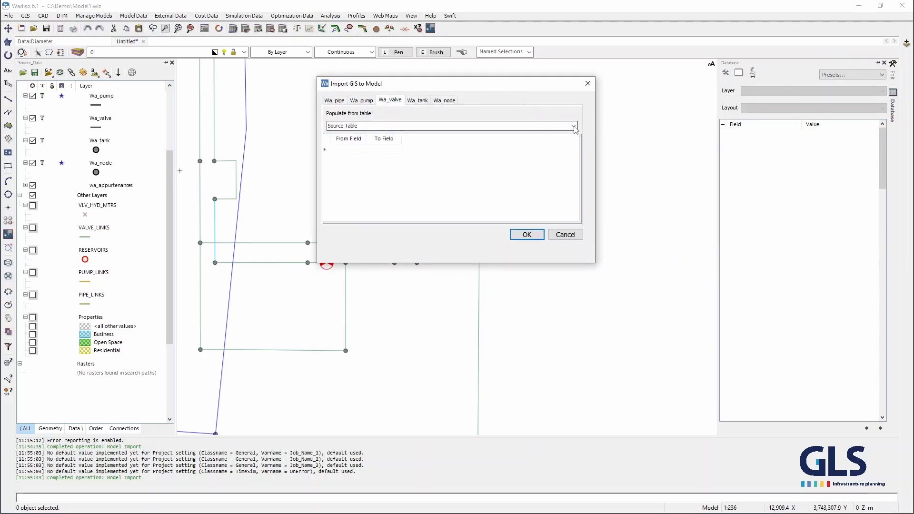
click(574, 126)
click(377, 170)
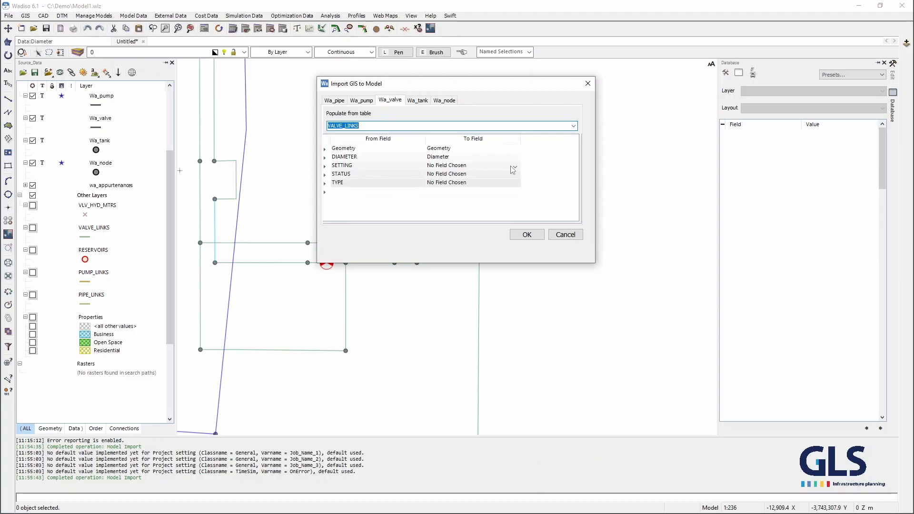
Step: Map SETTING to Valve_Setting, STATUS to Valve_Status and TYPE to Link_Type, and run the valve import
click(516, 167)
text(valve)
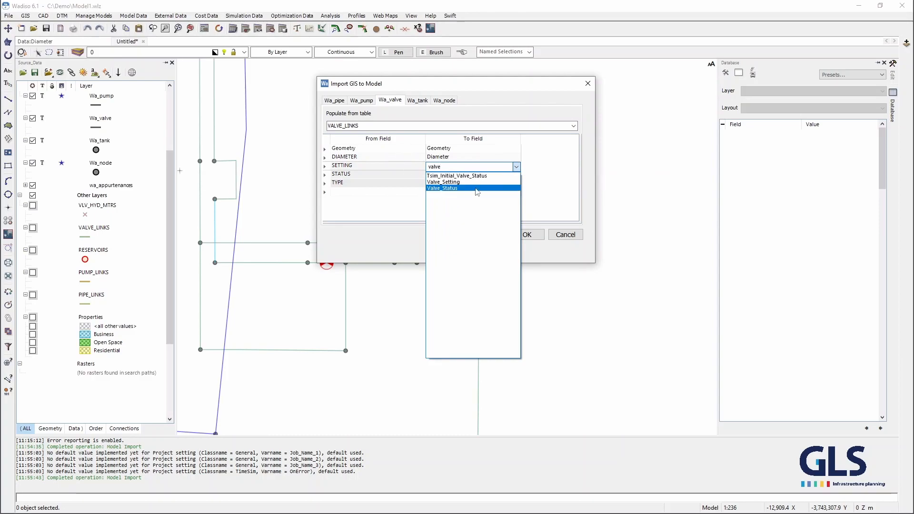
click(467, 181)
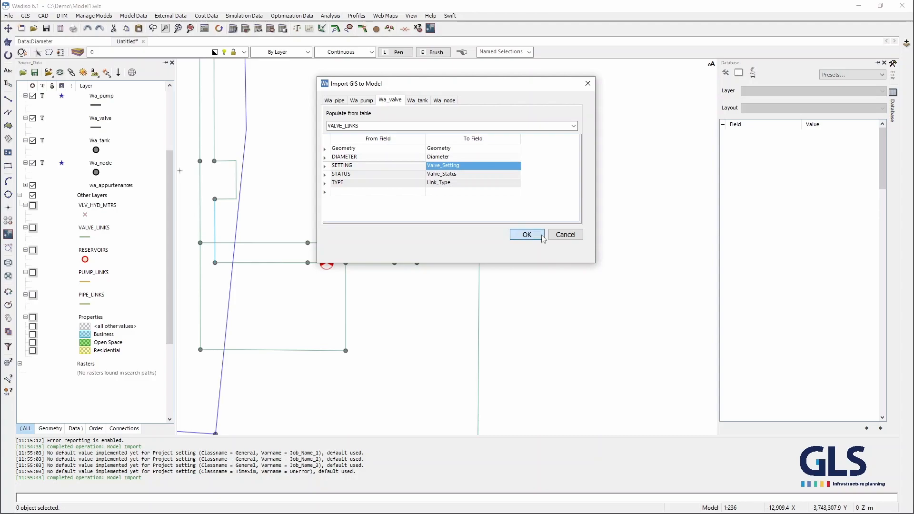
click(526, 235)
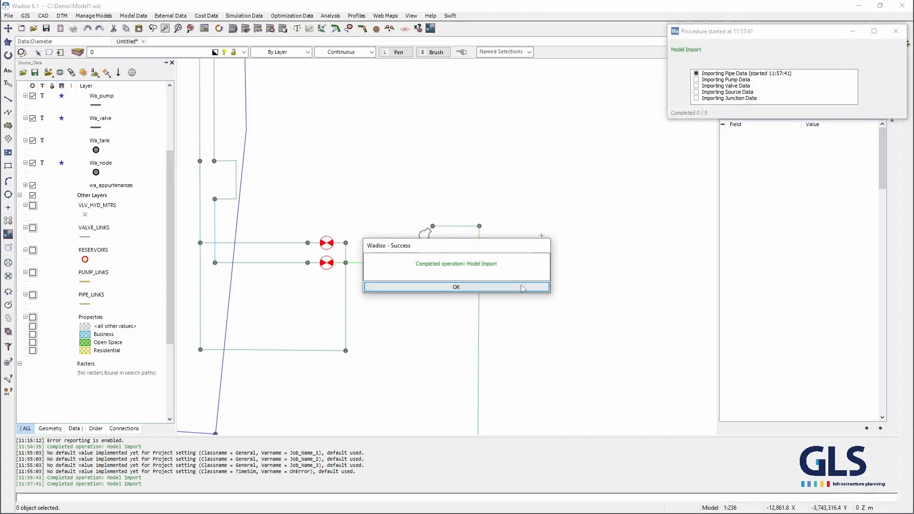
click(456, 286)
Step: Select the imported valve's record in the Wa_valve table, locate it on the map, and close the table
click(97, 123)
double_click(98, 123)
click(84, 86)
double_click(673, 6)
click(178, 28)
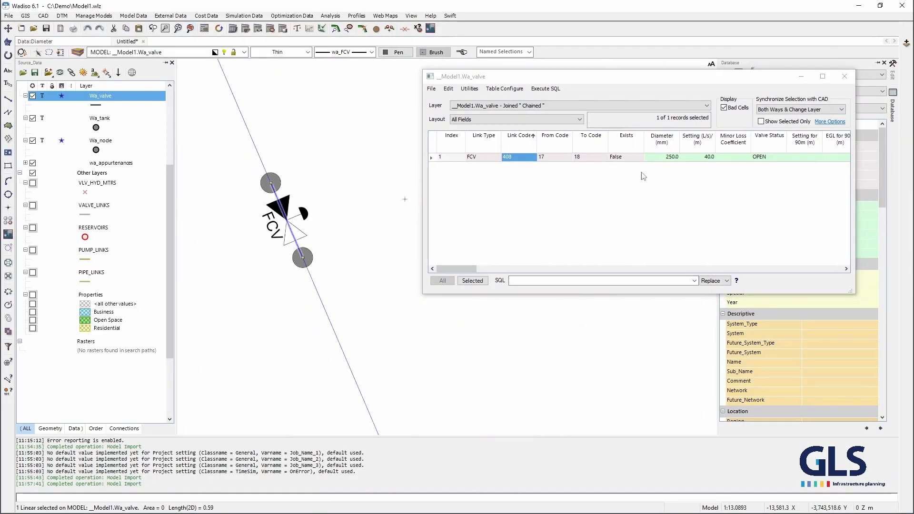
click(844, 78)
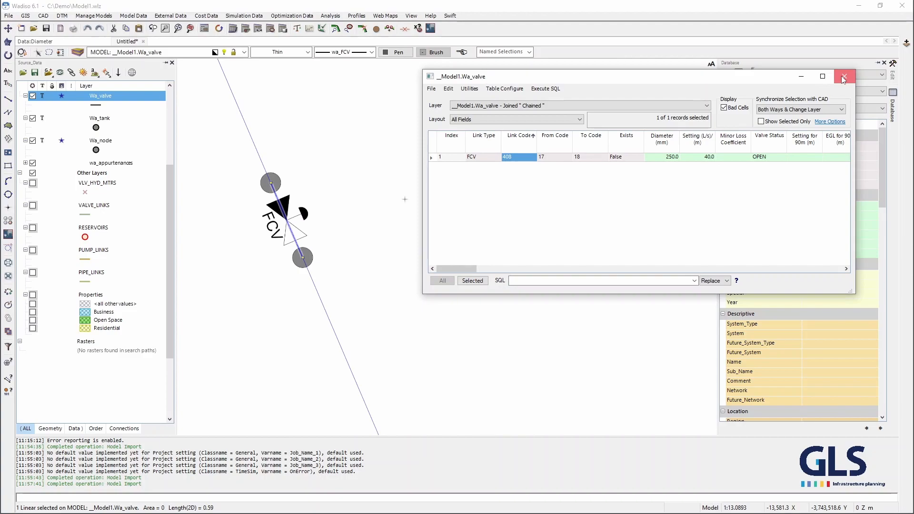
Step: Close the valve table, clear the valve selection, and display the RESERVOIRS layer
click(844, 78)
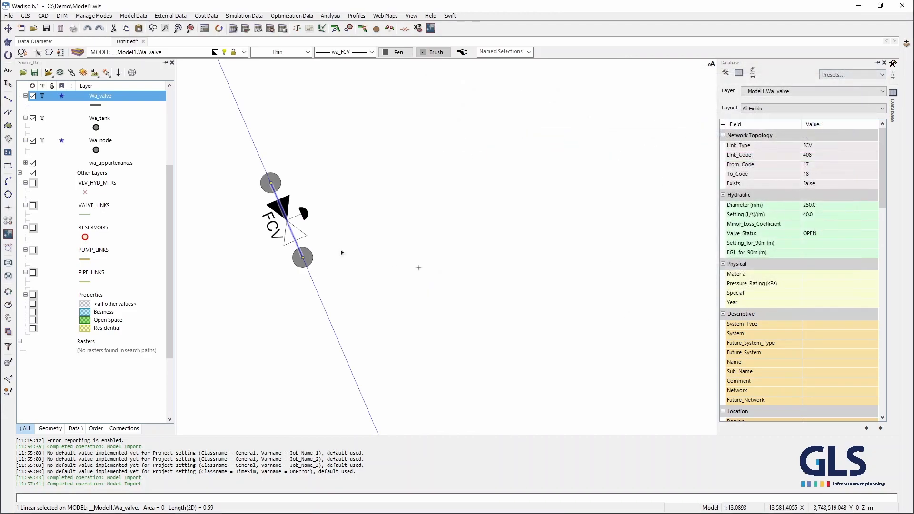
key(Escape)
scroll(358, 257, down, 10)
scroll(494, 219, down, 8)
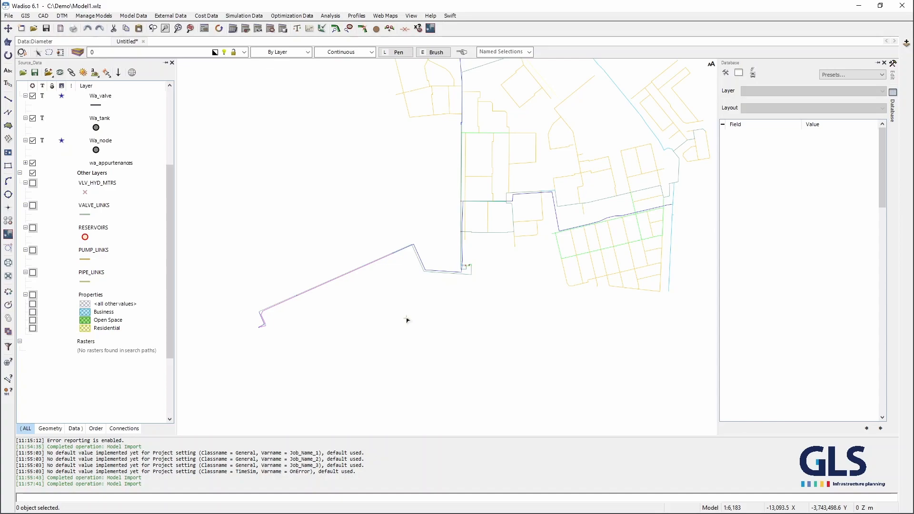
click(33, 228)
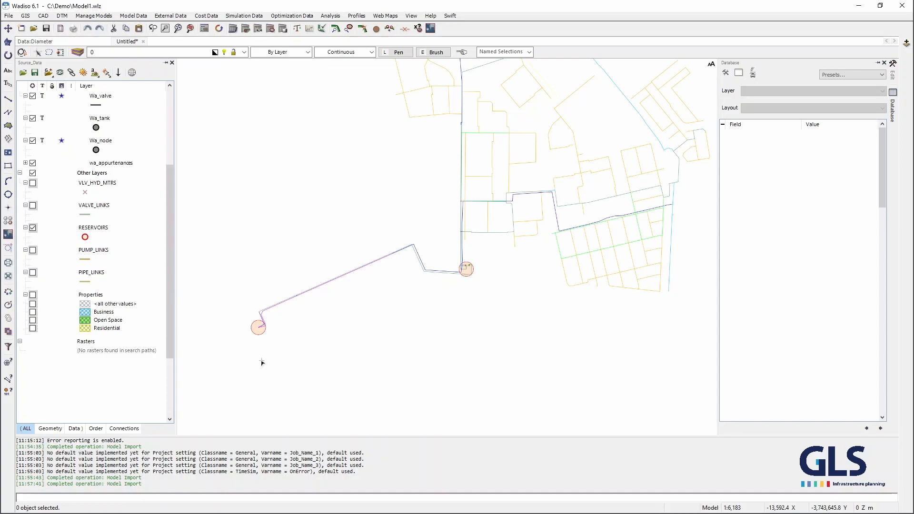
Step: Convert the node at the south-western reservoir to a GL_TANK, accepting the missing fields and removing time simulation controls that reference it
scroll(257, 336, up, 8)
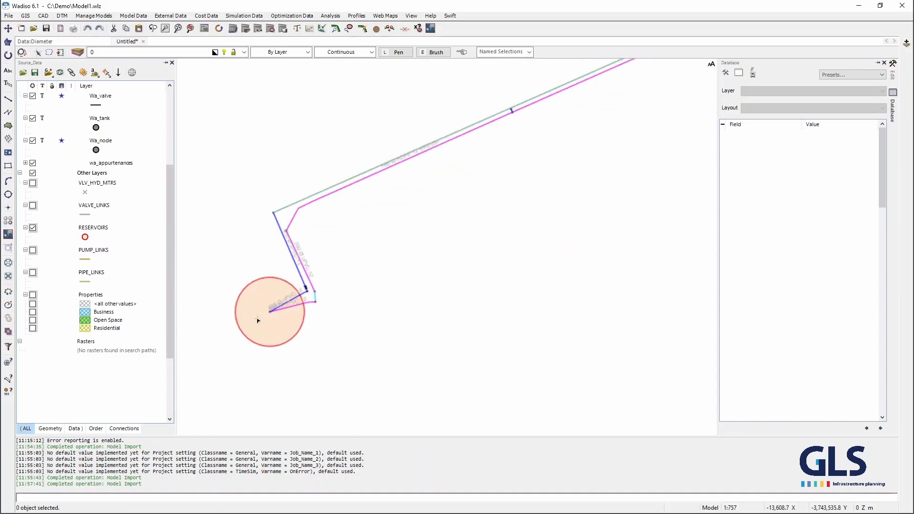
click(283, 307)
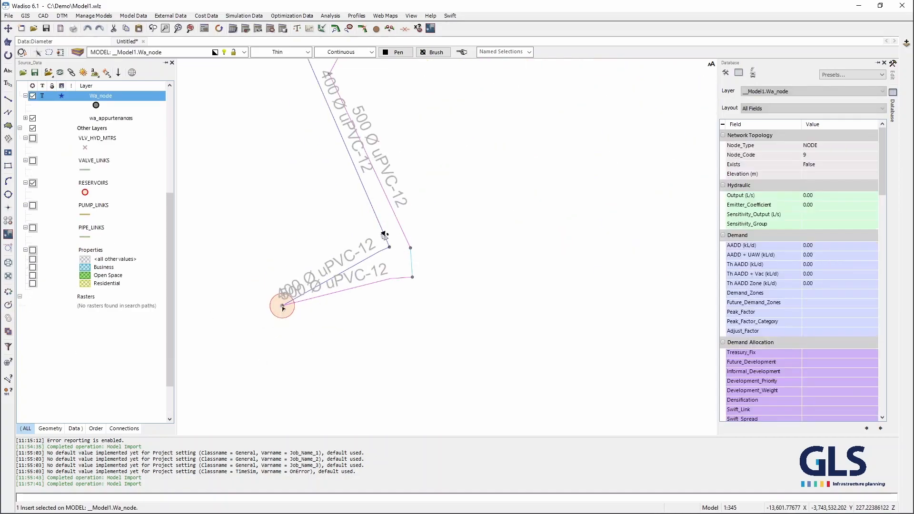
right_click(282, 307)
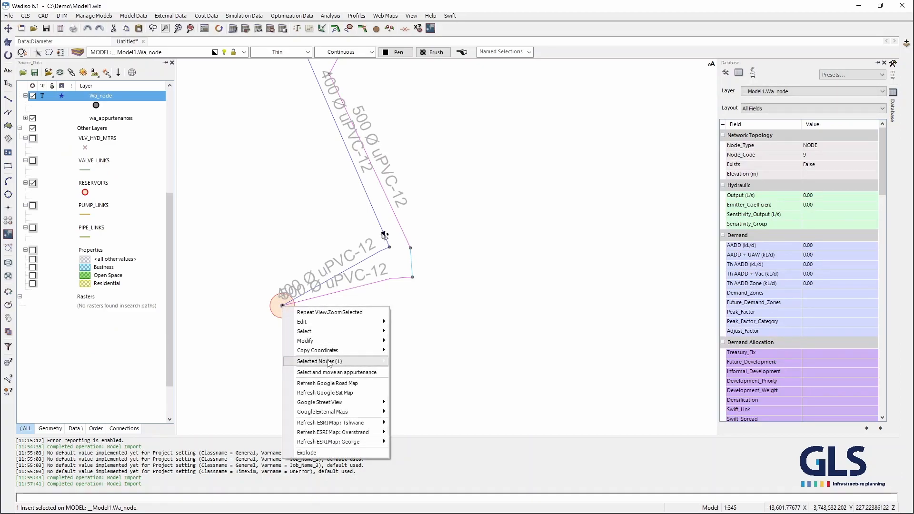
mouse_move(330, 362)
mouse_move(422, 362)
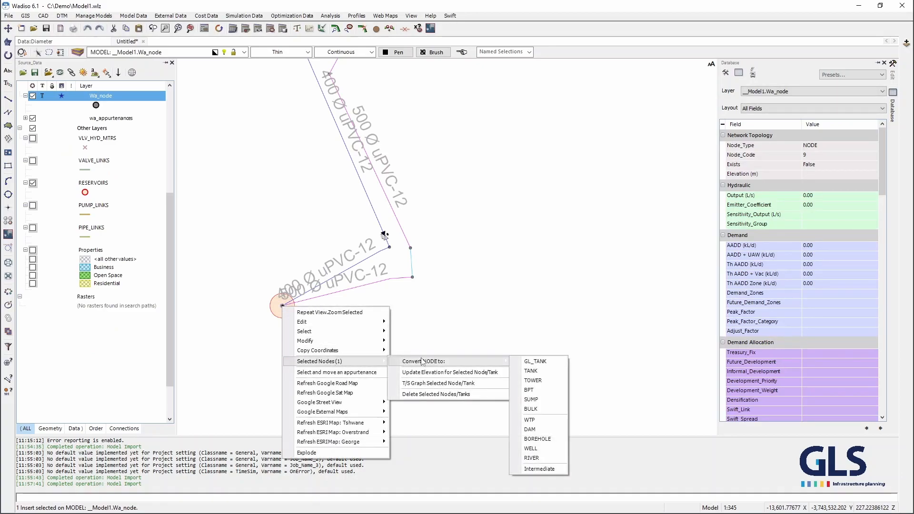
click(543, 360)
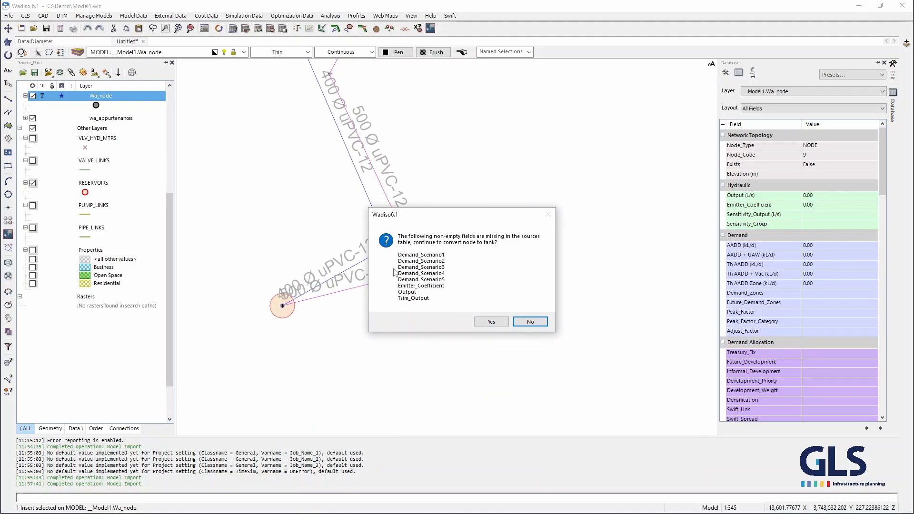
click(492, 322)
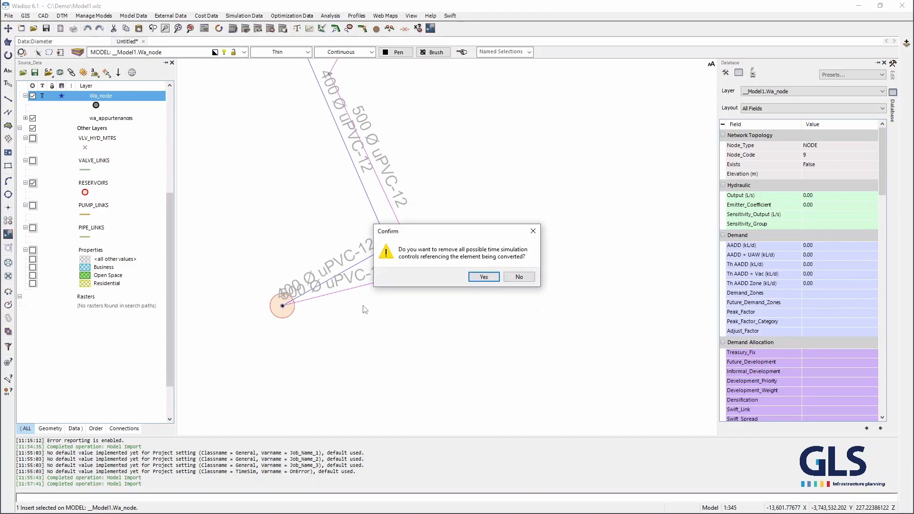
click(483, 277)
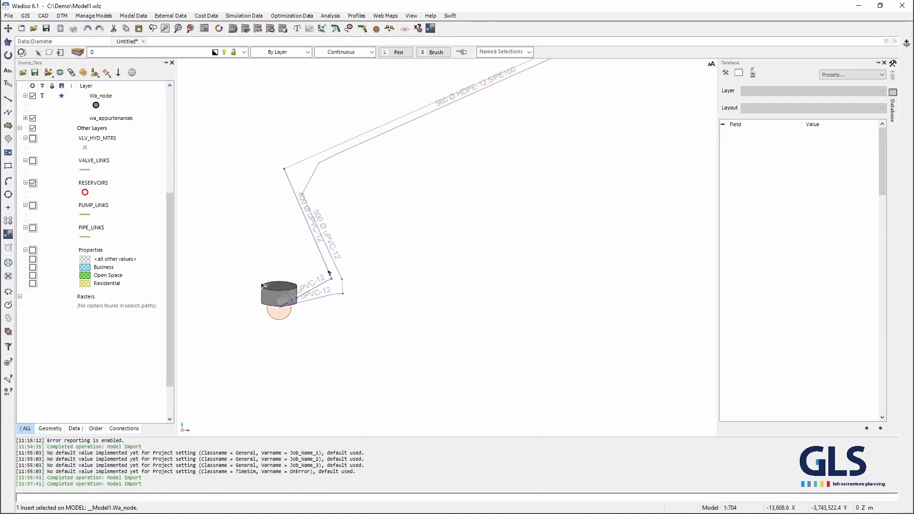
Step: Select the nodes at the reservoir beside the pumps and at the northern reservoir, and convert both to GL_TANK
scroll(253, 297, down, 10)
scroll(252, 298, up, 10)
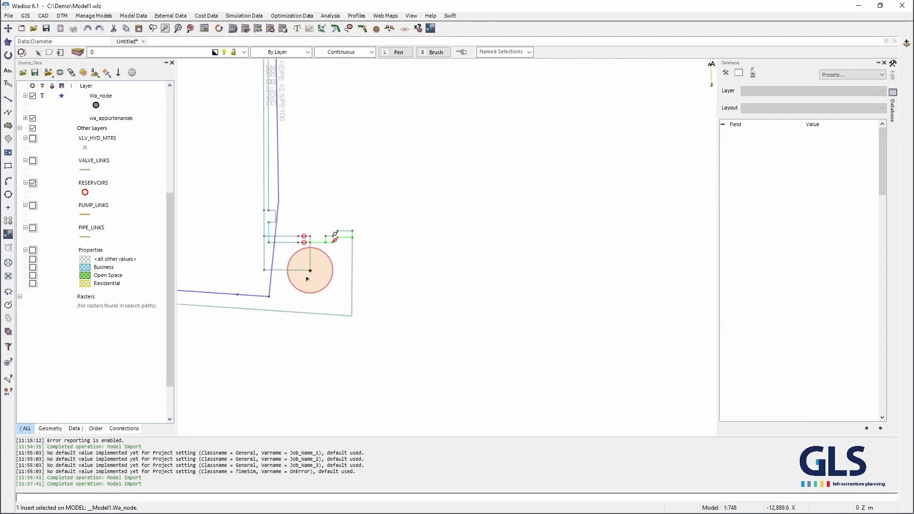
click(314, 270)
scroll(314, 269, down, 10)
scroll(359, 230, up, 8)
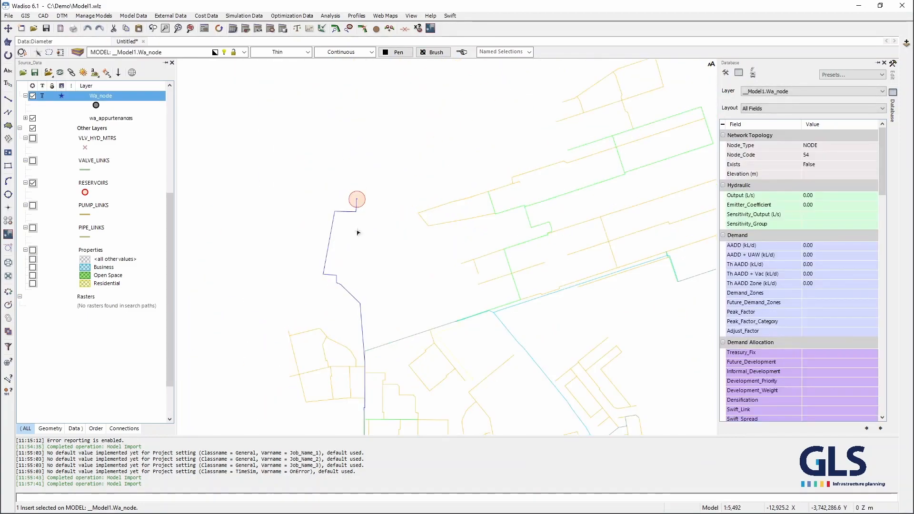
scroll(384, 209, up, 5)
click(345, 175)
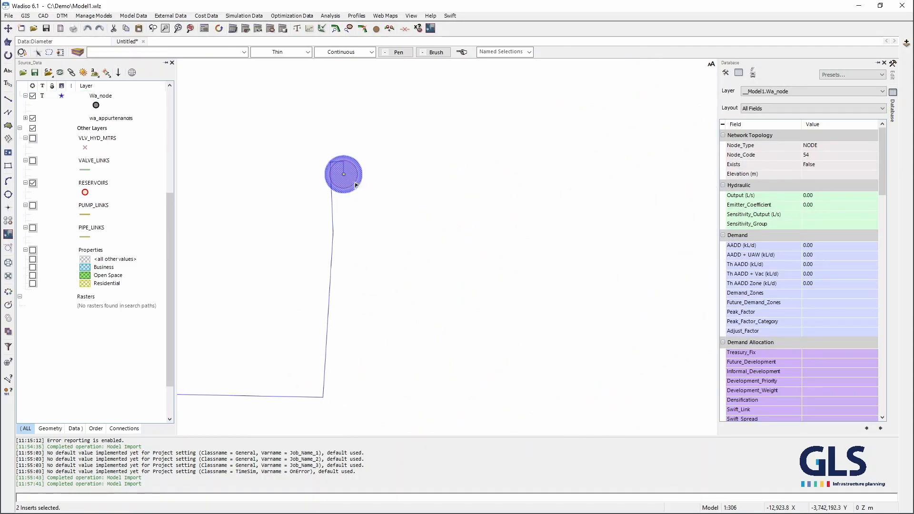
drag(379, 184, 324, 166)
right_click(348, 179)
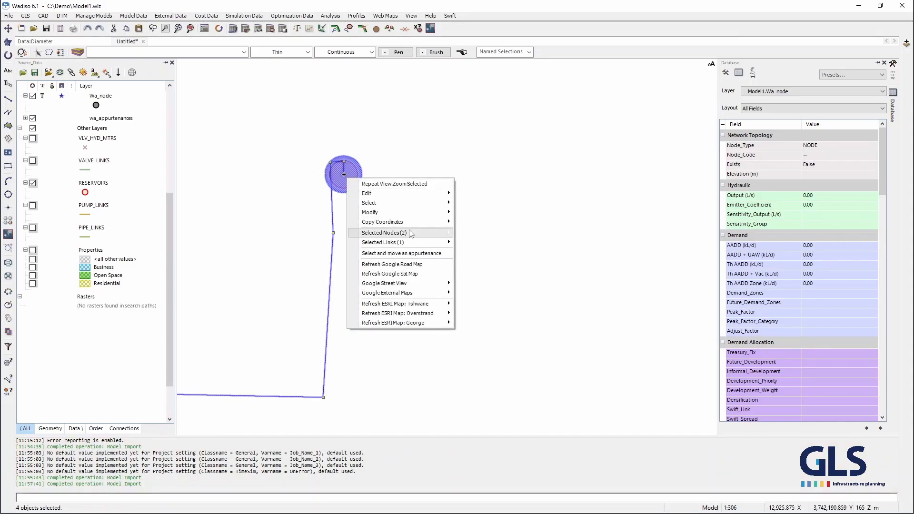
mouse_move(410, 234)
mouse_move(510, 235)
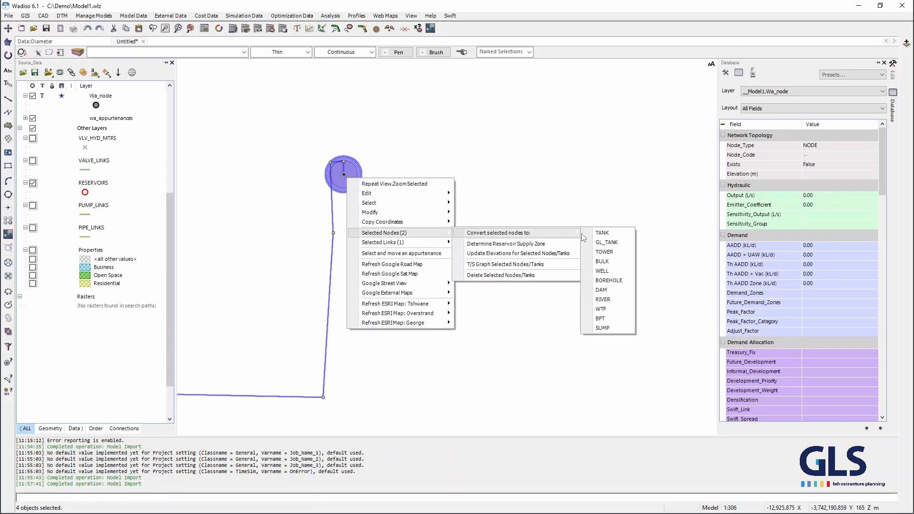
click(619, 244)
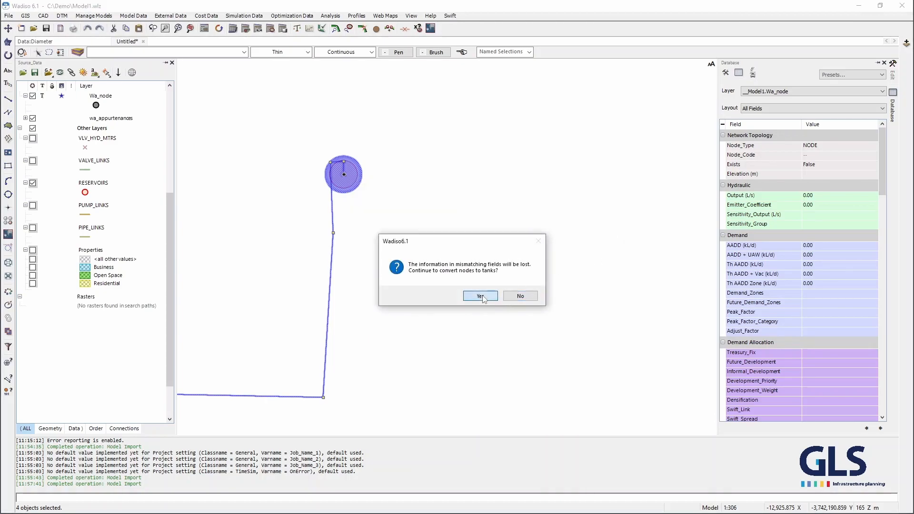
click(481, 297)
Step: Examine the TYPE attribute of the northern point in the RESERVOIRS layer
scroll(404, 265, down, 10)
scroll(356, 258, up, 2)
drag(388, 327, 399, 360)
scroll(390, 215, up, 5)
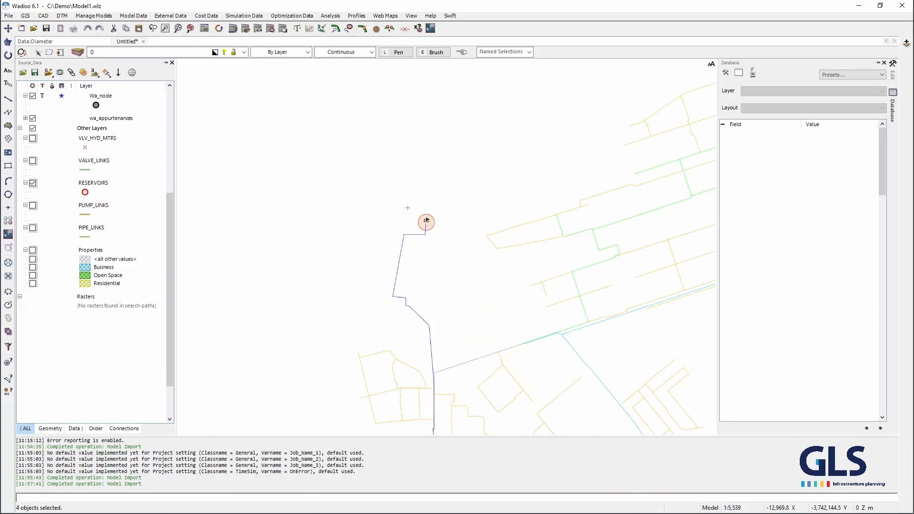
click(415, 226)
scroll(400, 219, up, 4)
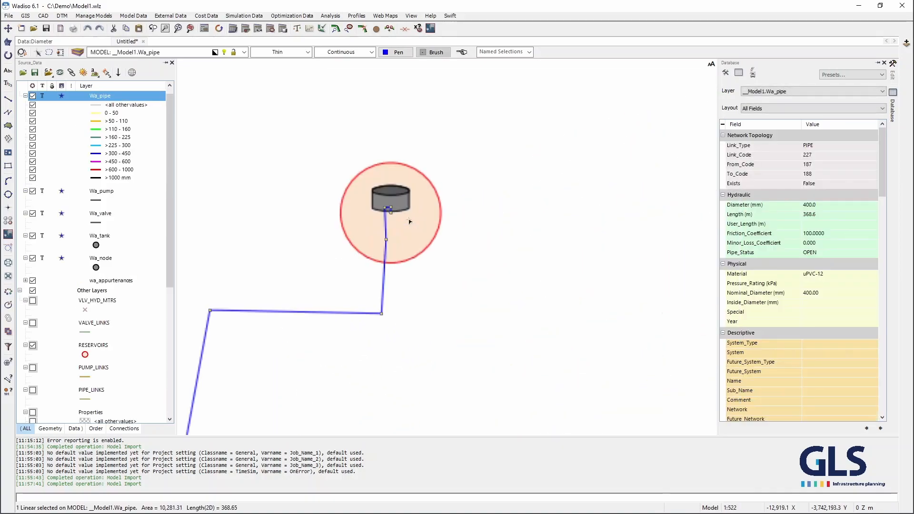
click(387, 214)
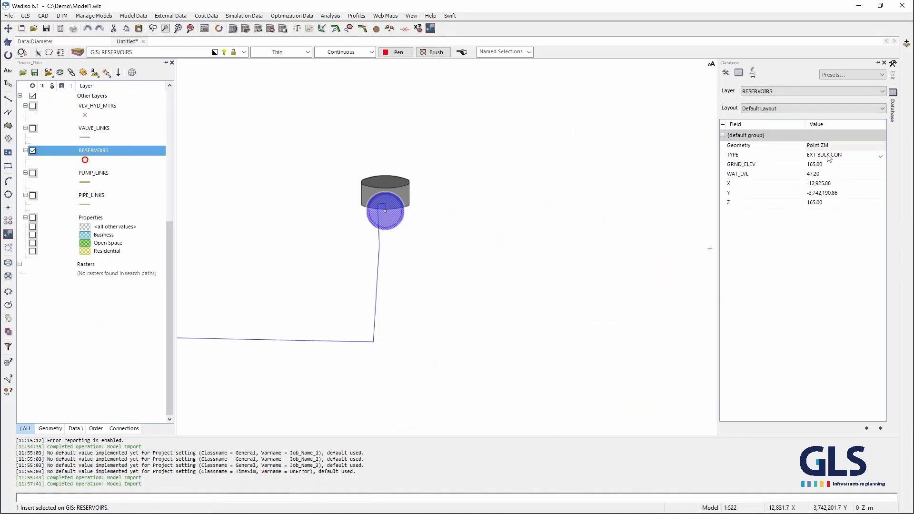
Step: Set the Node_Type of the northern tank to BULK and clear the selection
click(431, 252)
click(385, 215)
click(422, 236)
click(385, 210)
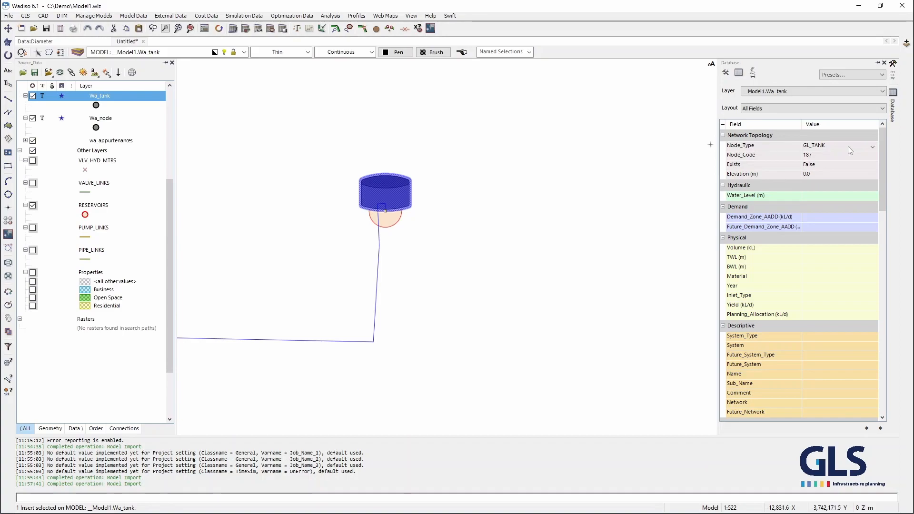
click(875, 147)
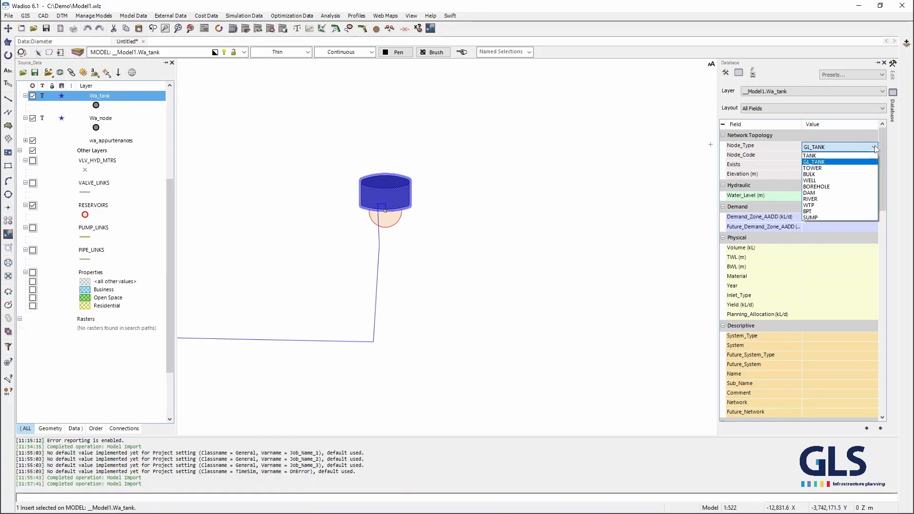
click(820, 175)
key(Escape)
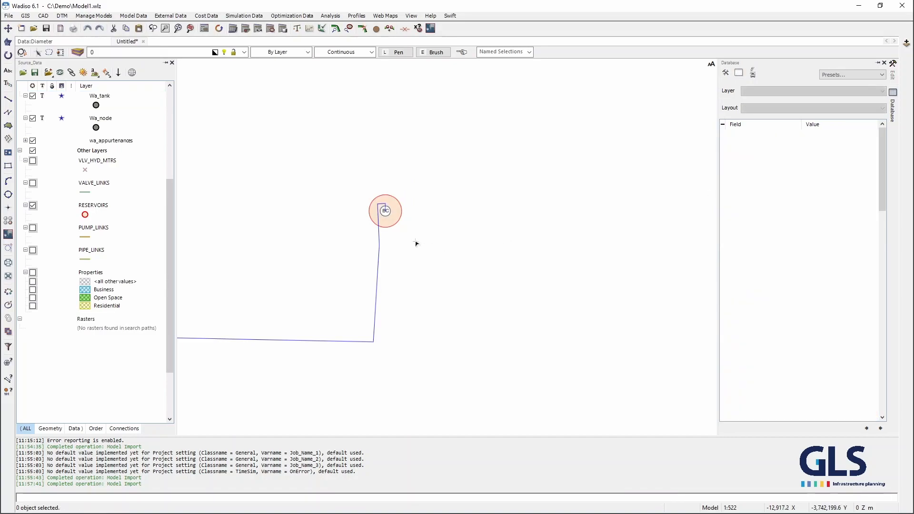
Step: Hide the RESERVOIRS layer and review the ground elevations and water levels in its attribute table
scroll(388, 189, down, 3)
click(33, 205)
scroll(301, 206, down, 6)
scroll(292, 342, up, 7)
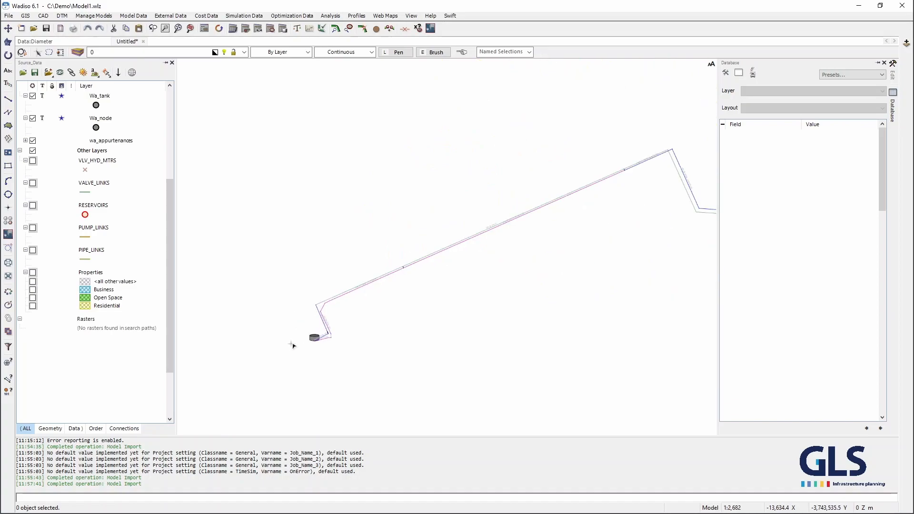
double_click(90, 215)
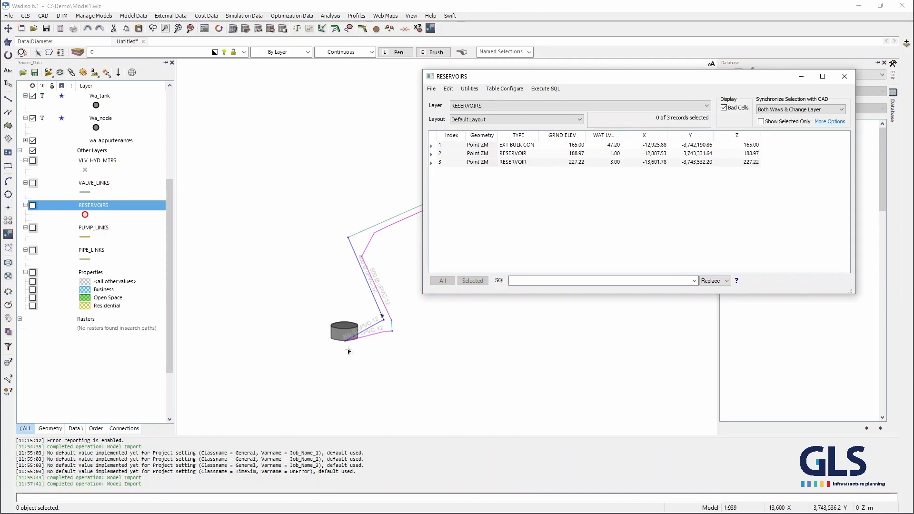
click(844, 77)
Step: Start a spatial correlation with the GRND_ELEV field of the RESERVOIRS layer as the source
click(26, 16)
mouse_move(57, 63)
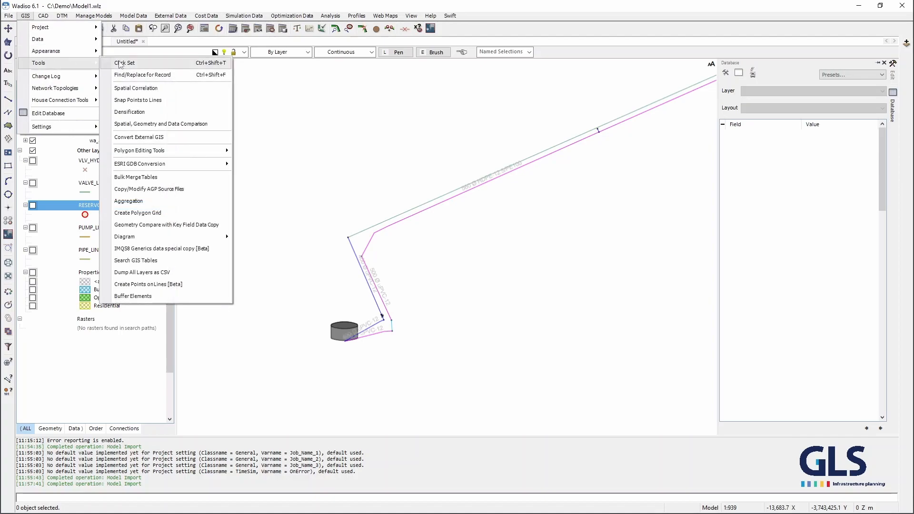
click(135, 88)
click(350, 134)
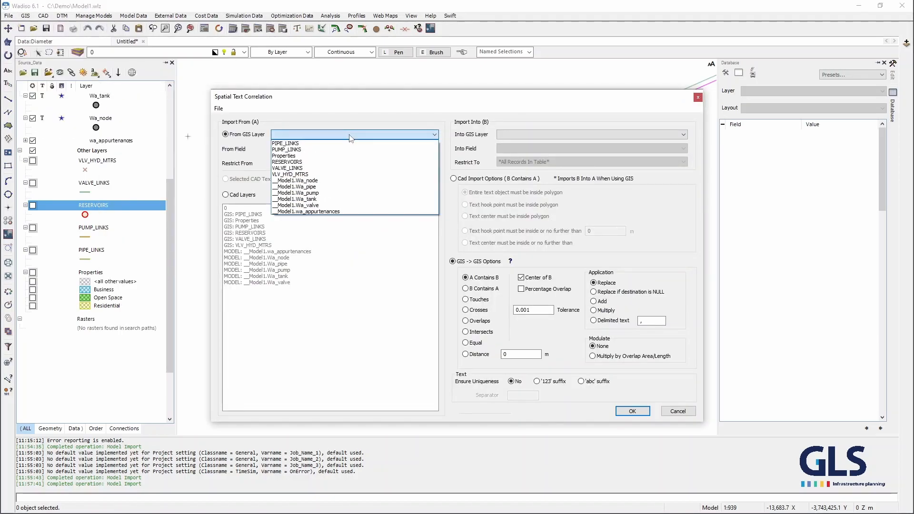
click(296, 162)
click(317, 150)
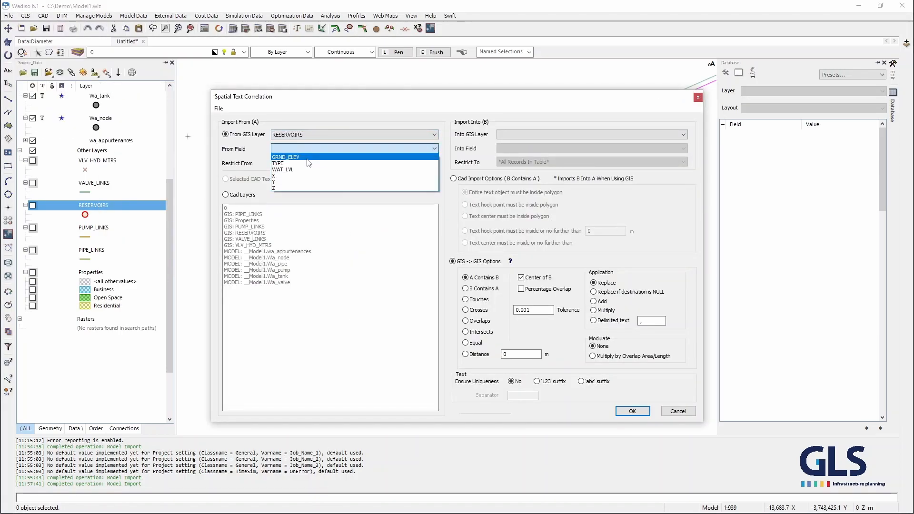
click(305, 159)
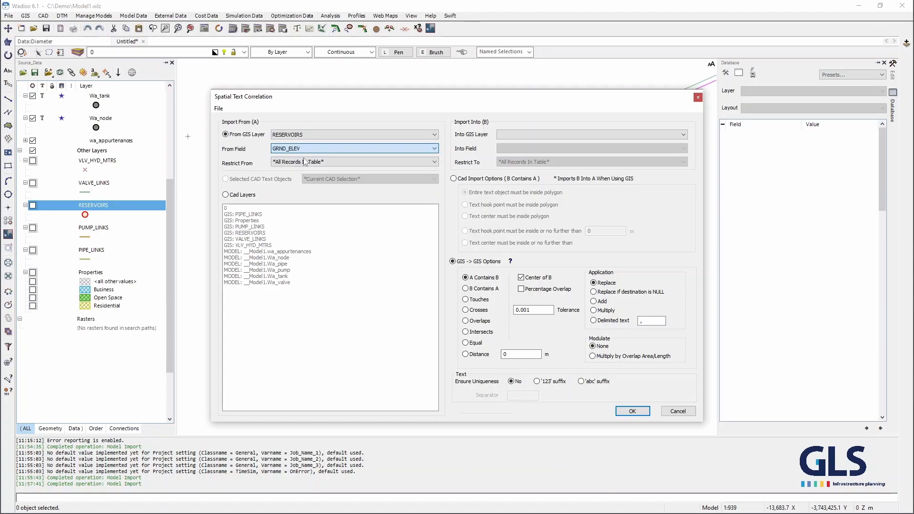
Step: Set the correlation's destination to the Ground_Elevation field of the __Model1.Wa_tank layer
click(552, 134)
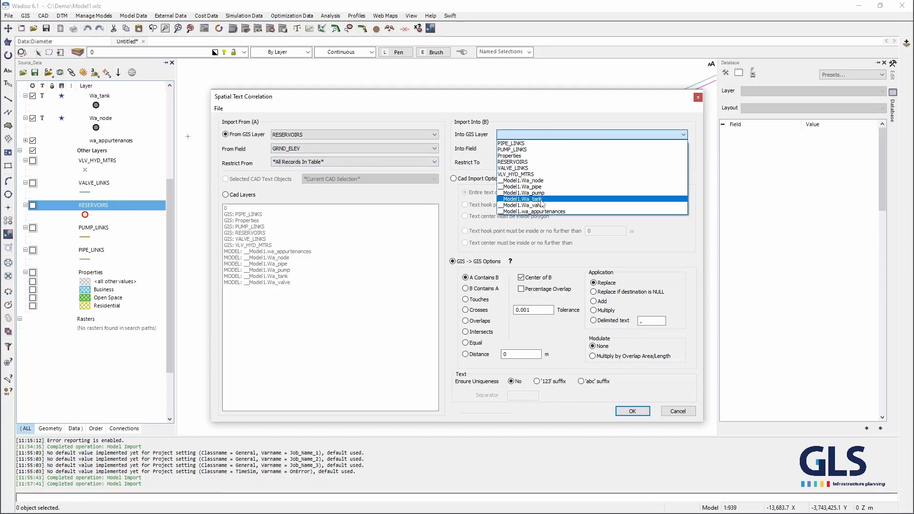
click(541, 199)
click(563, 149)
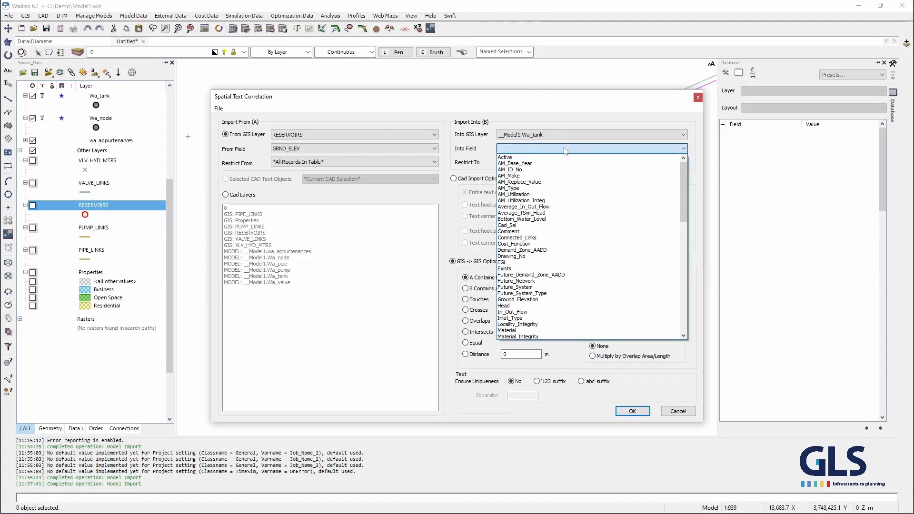
key(r)
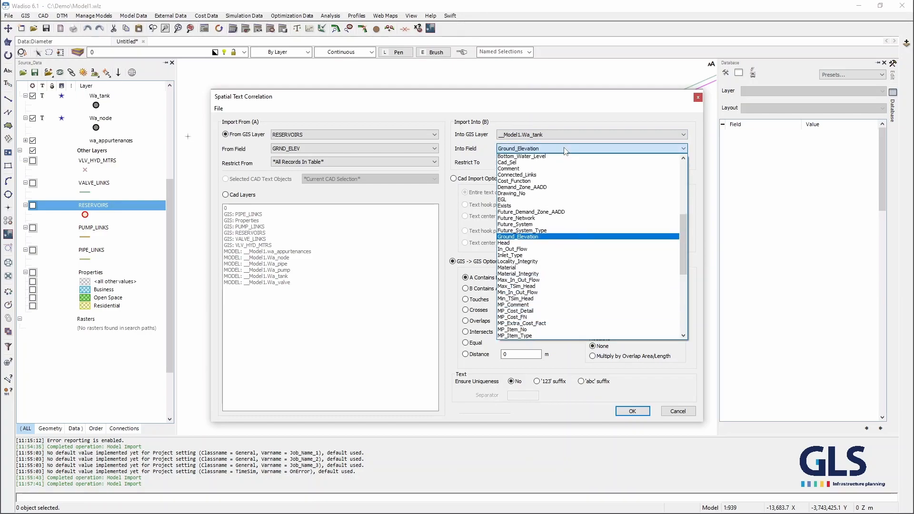
key(g)
click(551, 161)
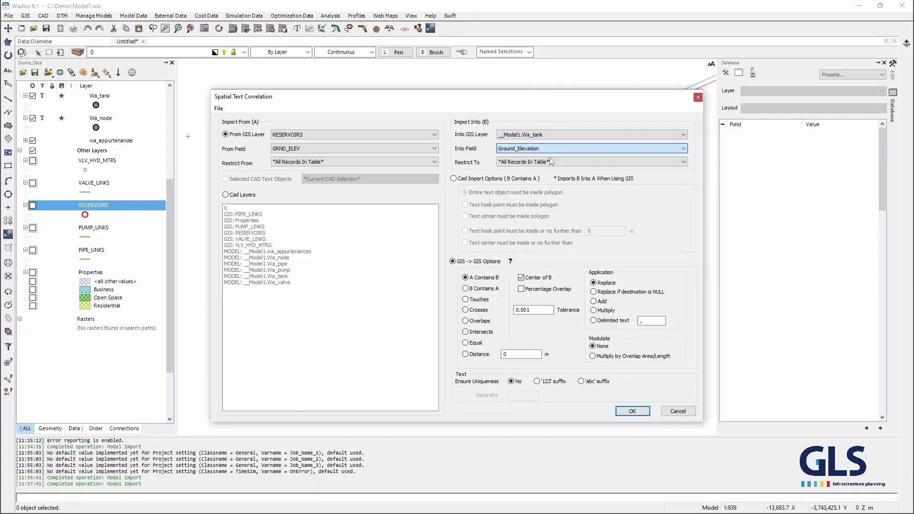
Step: Match the features by Distance and run the spatial correlation
click(476, 355)
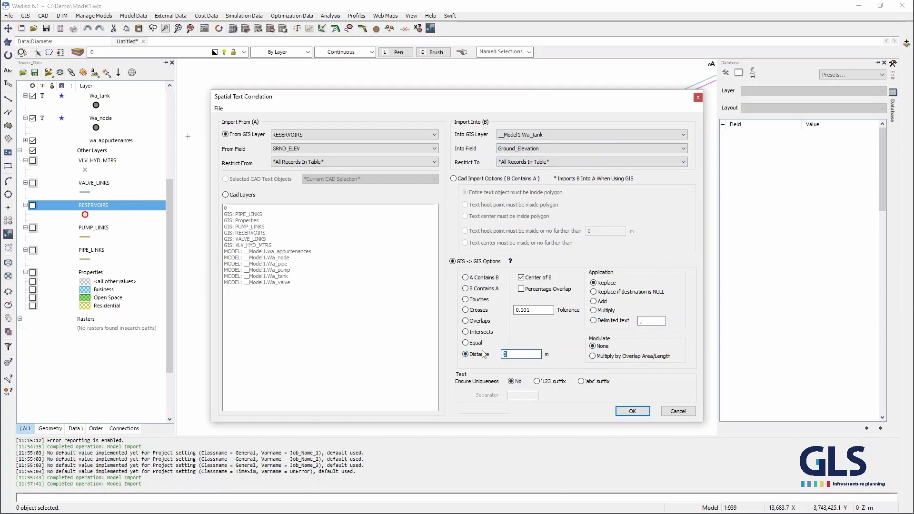
click(632, 412)
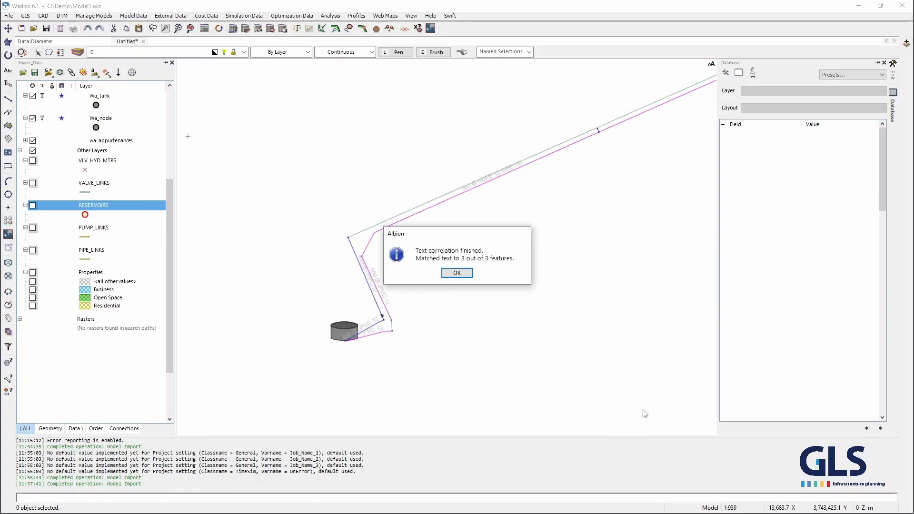
click(458, 275)
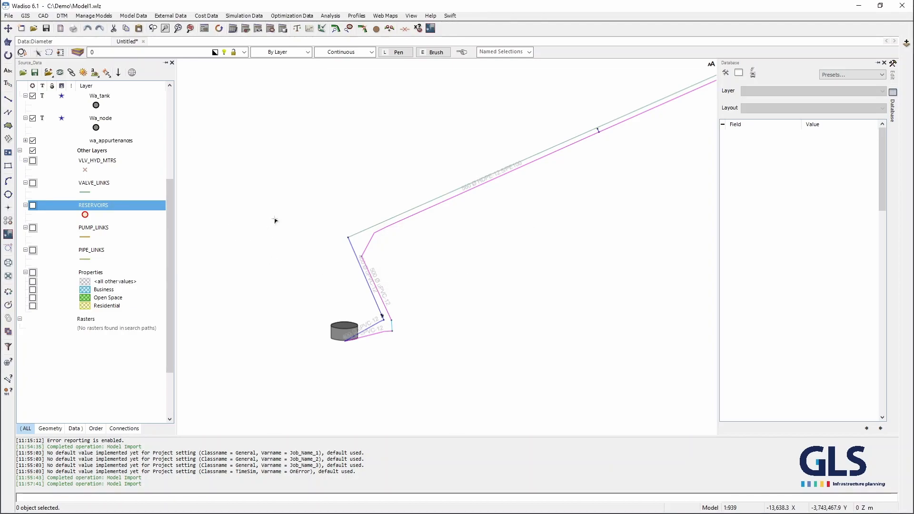
Step: Run another spatial correlation from the RESERVOIRS WAT_LVL field into the Water_Level field of __Model1.Wa_tank, matching by Distance of 1 m
key(Return)
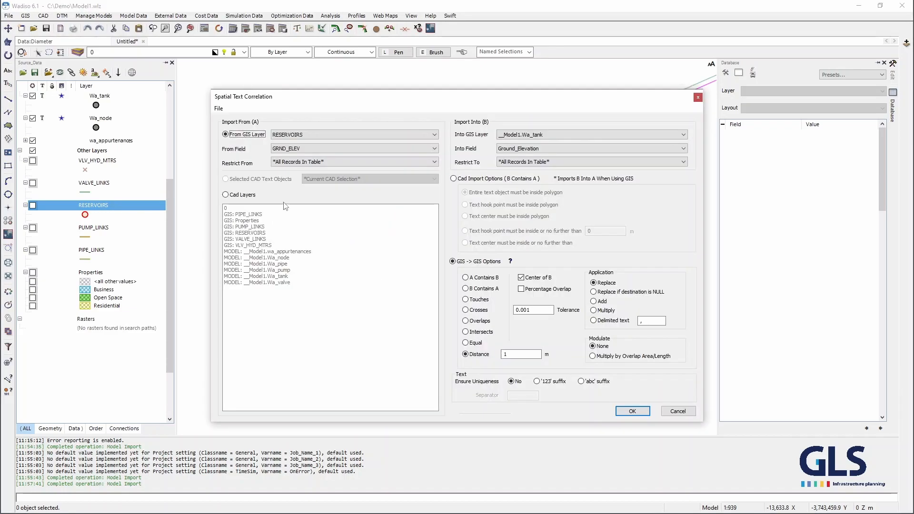
click(338, 150)
click(332, 170)
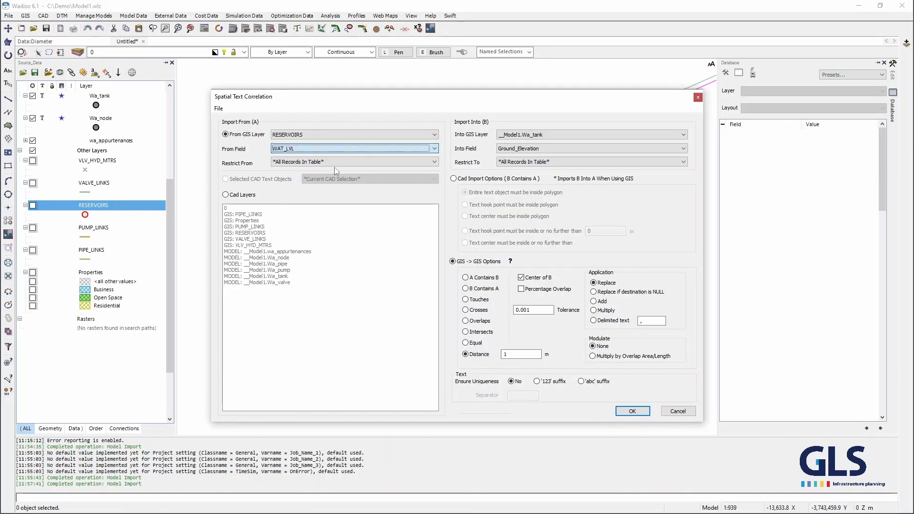
click(513, 149)
scroll(529, 328, down, 9)
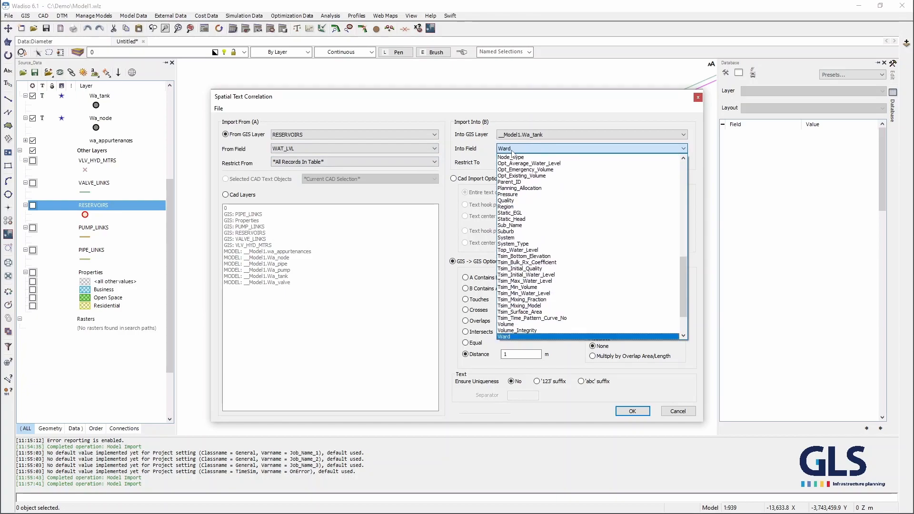
click(529, 325)
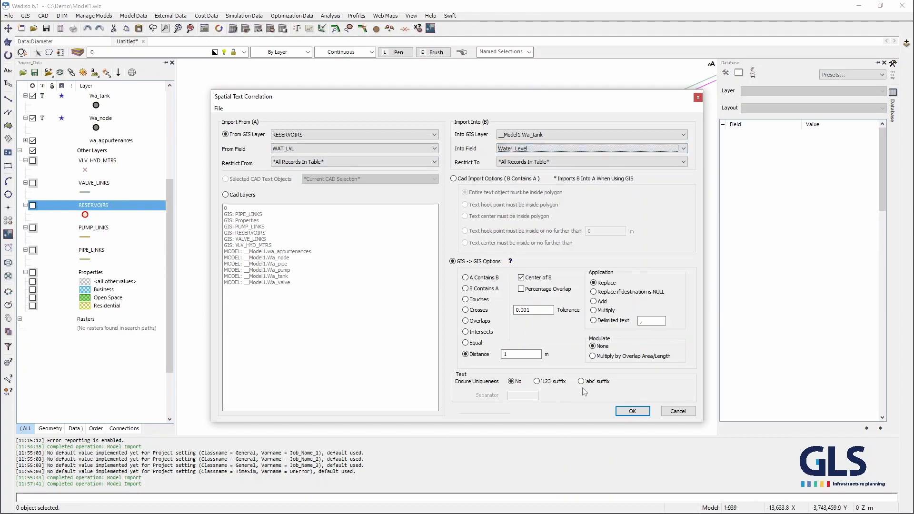
click(633, 411)
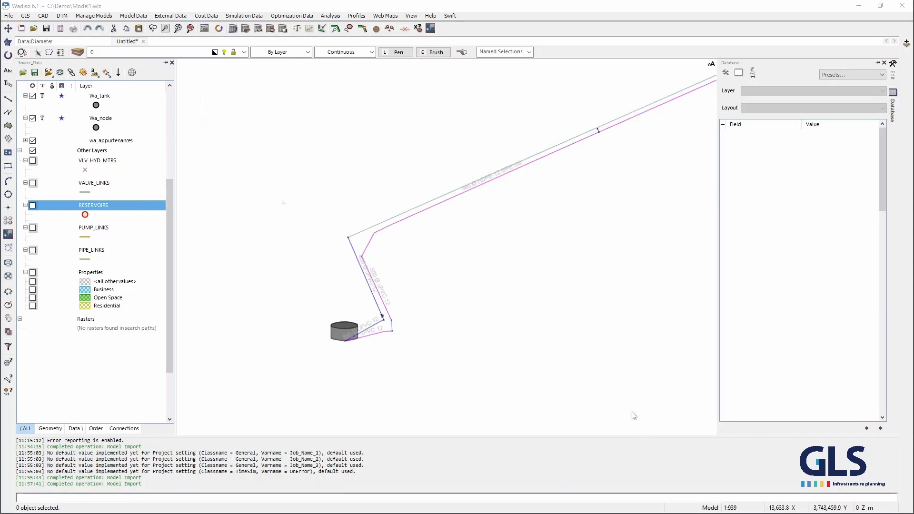
click(453, 274)
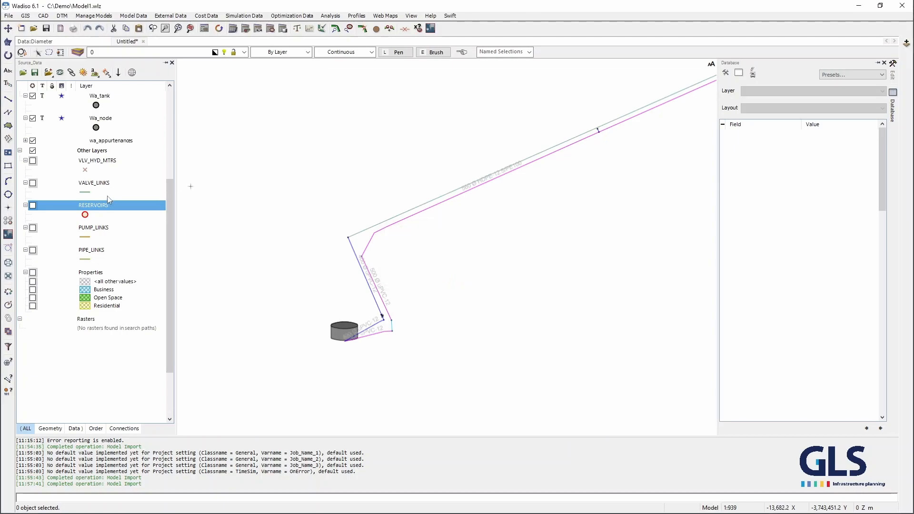
Step: Review the elevations and water levels in the Wa_tank attribute table
double_click(122, 246)
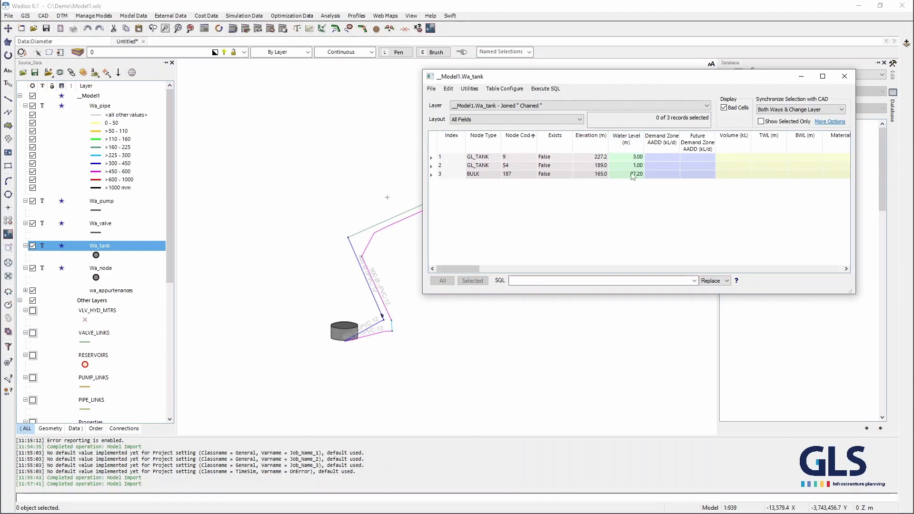
click(843, 81)
scroll(336, 243, down, 8)
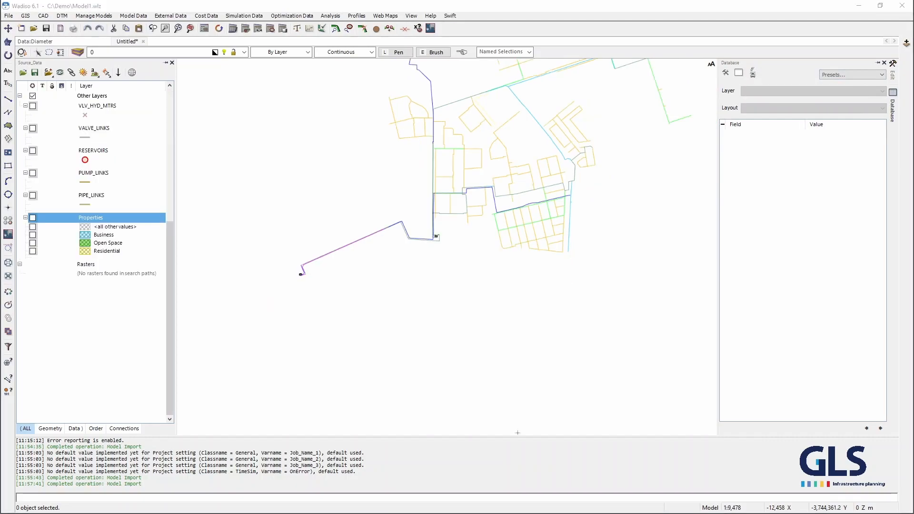
scroll(354, 304, down, 2)
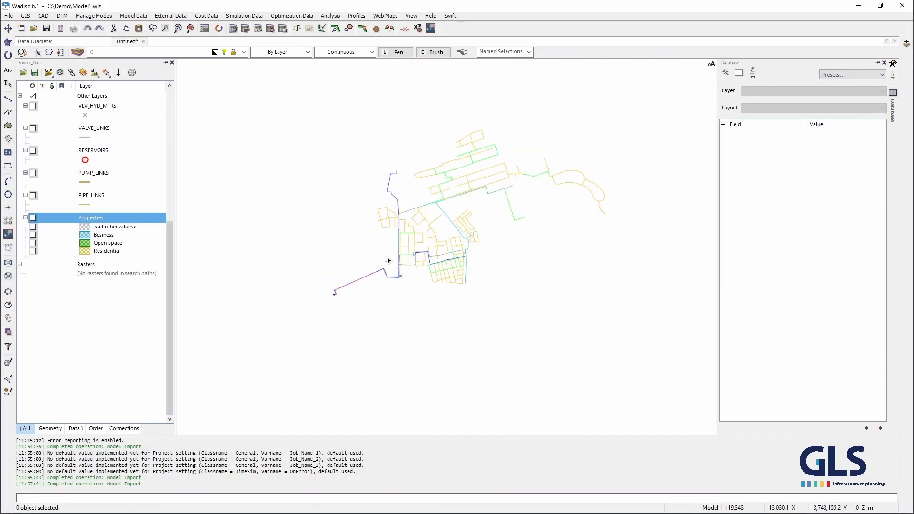
scroll(115, 153, up, 5)
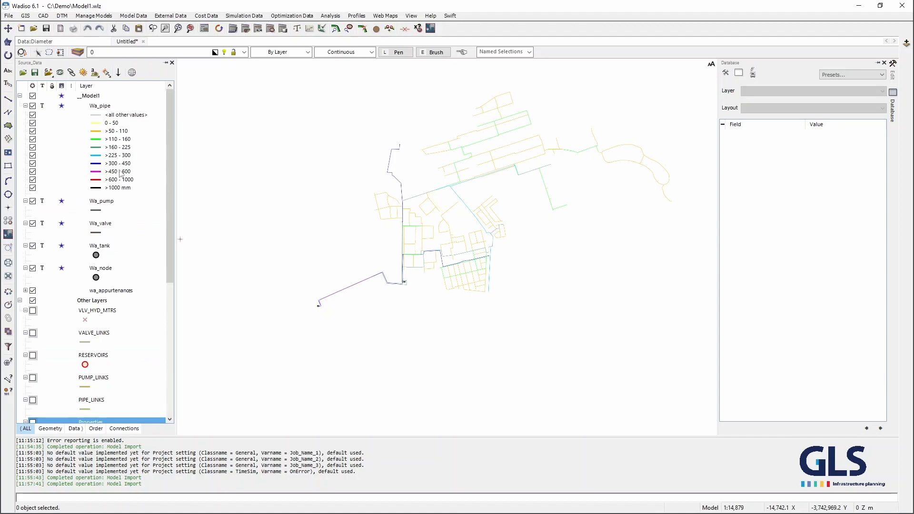
Step: Examine the Elevation field in the Wa_node attribute table
double_click(113, 270)
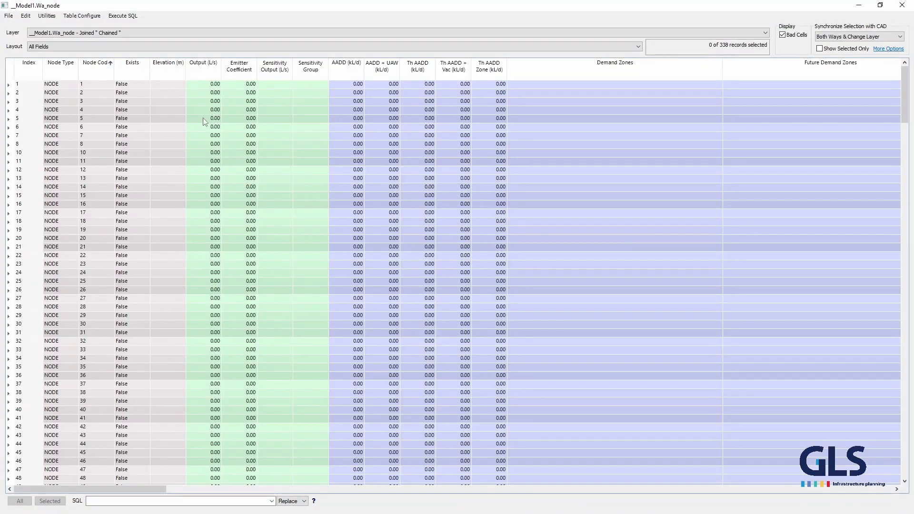
scroll(151, 247, down, 10)
scroll(154, 247, up, 10)
click(902, 5)
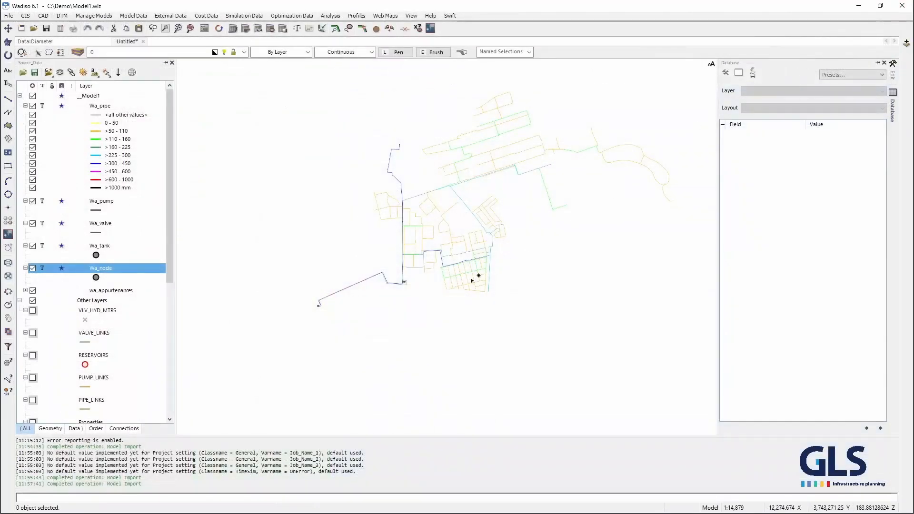
Step: Load the terrain model file Demo.ldMesh as a DTM
click(62, 17)
click(79, 40)
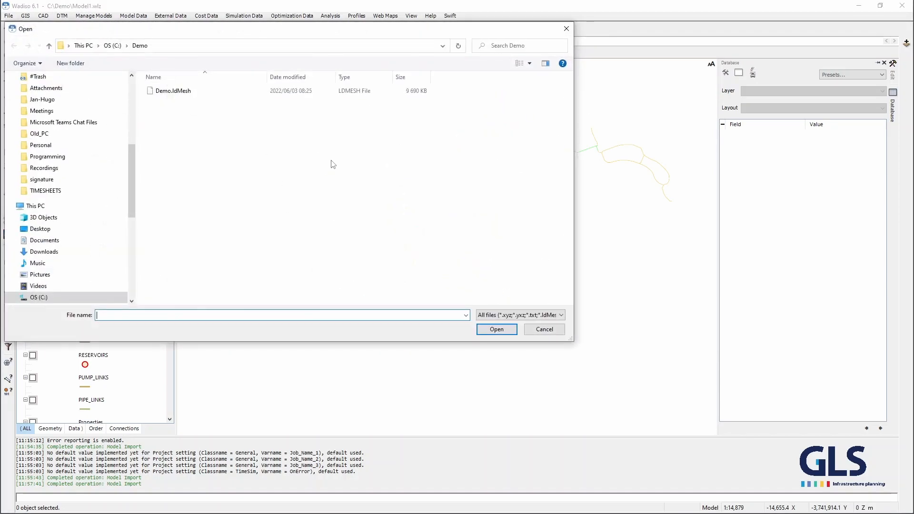
click(172, 91)
click(497, 333)
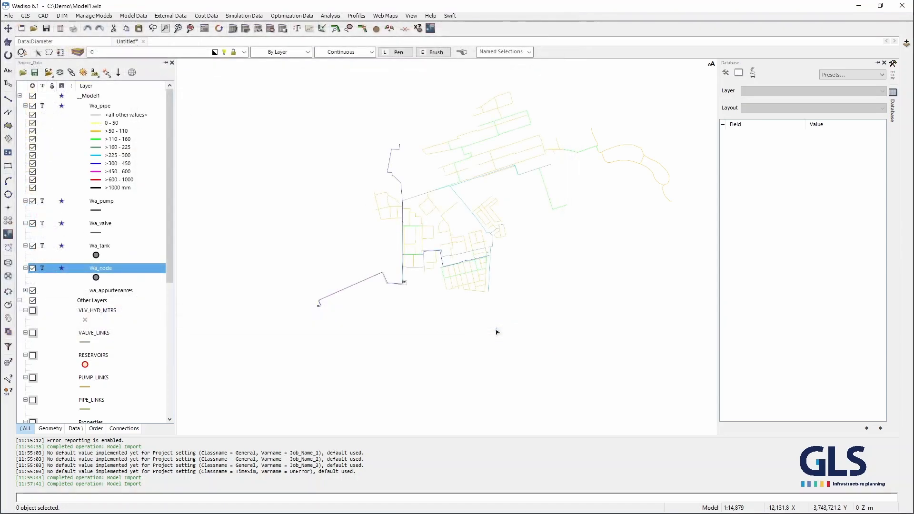
Step: Generate polyline contours from the Demo DTM at an interval of 10 on the Contours CAD layer
click(65, 17)
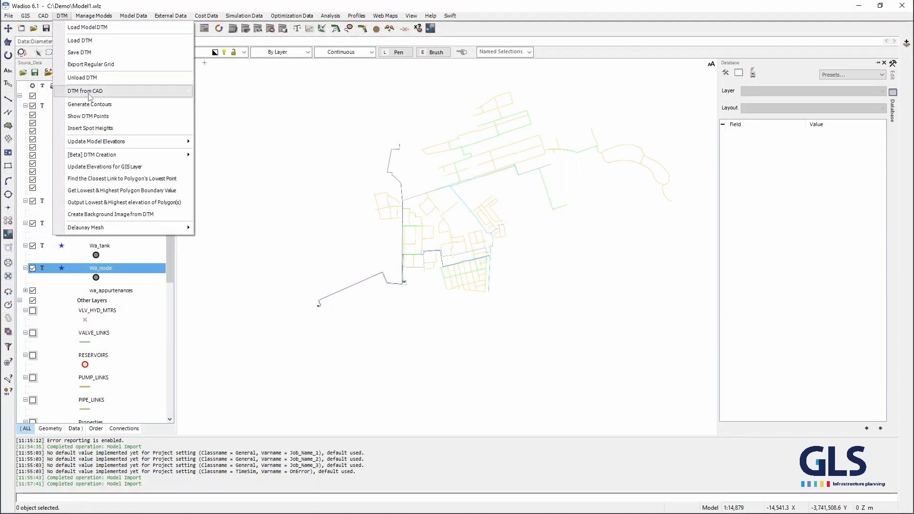
click(111, 104)
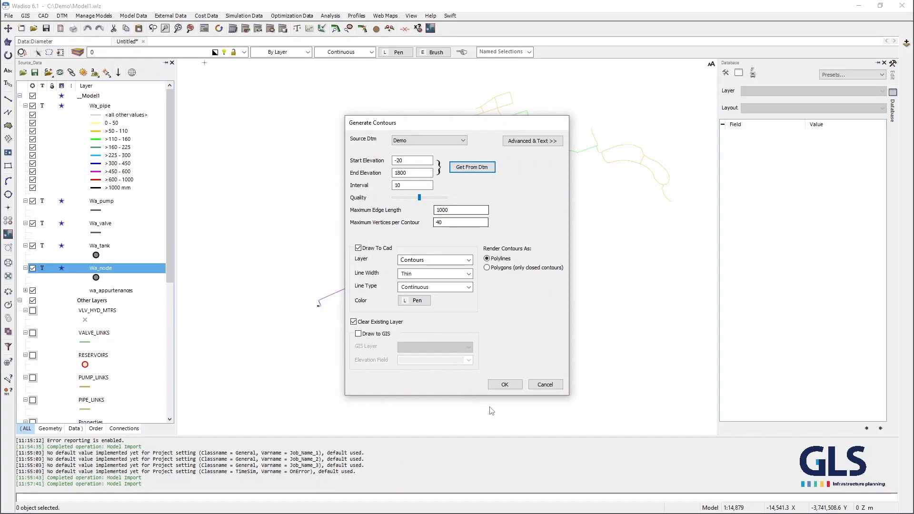
click(498, 385)
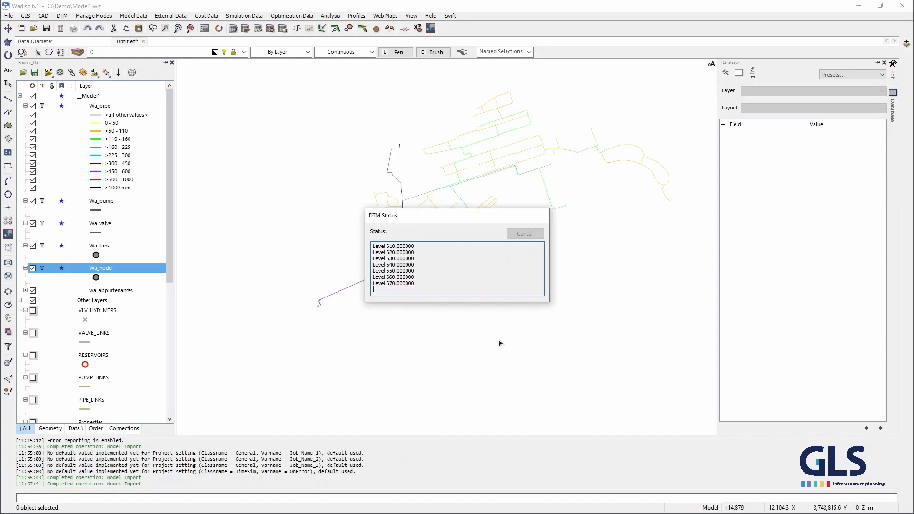
scroll(374, 293, down, 3)
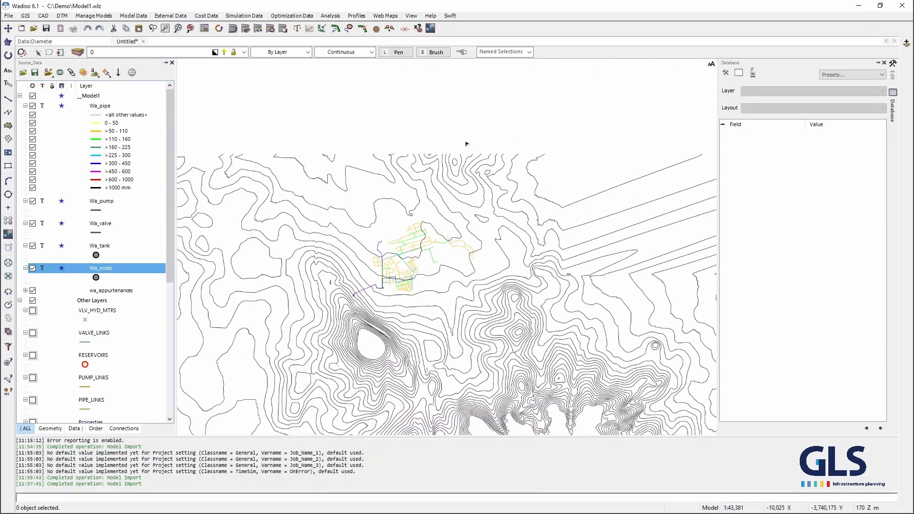
scroll(443, 268, up, 4)
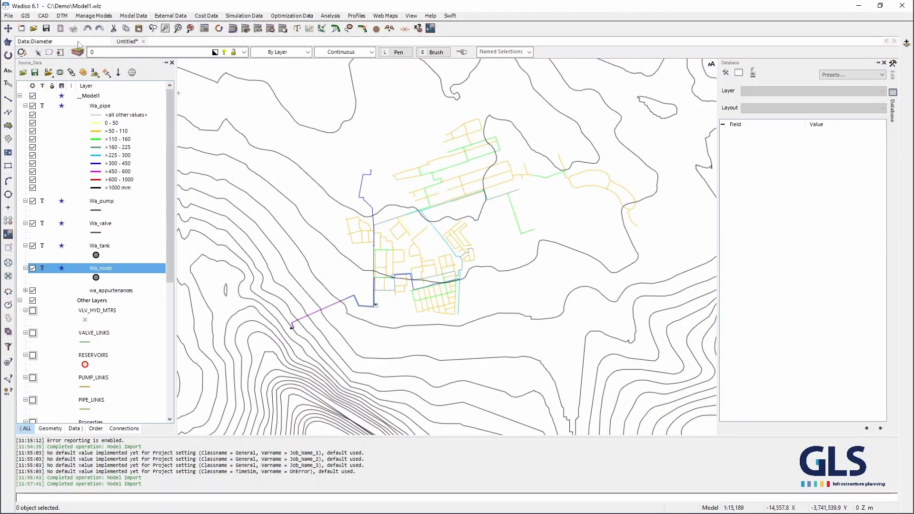
Step: Update the elevations of all model nodes, excluding tanks, from the DTM and check them in the Wa_node attribute table
click(62, 16)
mouse_move(180, 139)
mouse_move(226, 146)
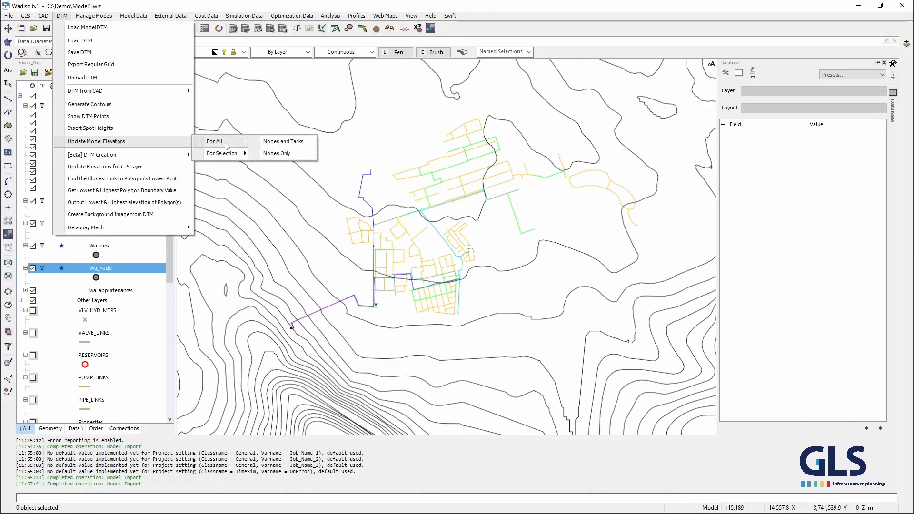
click(288, 156)
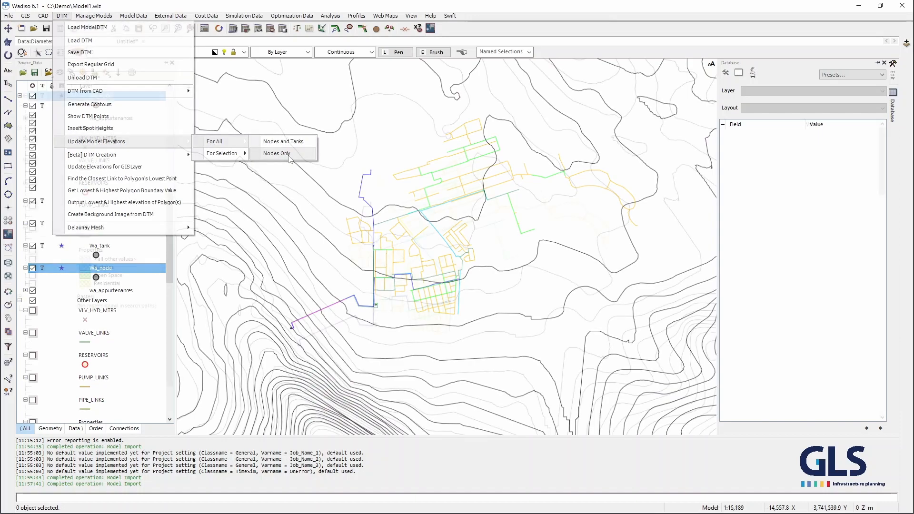
double_click(120, 97)
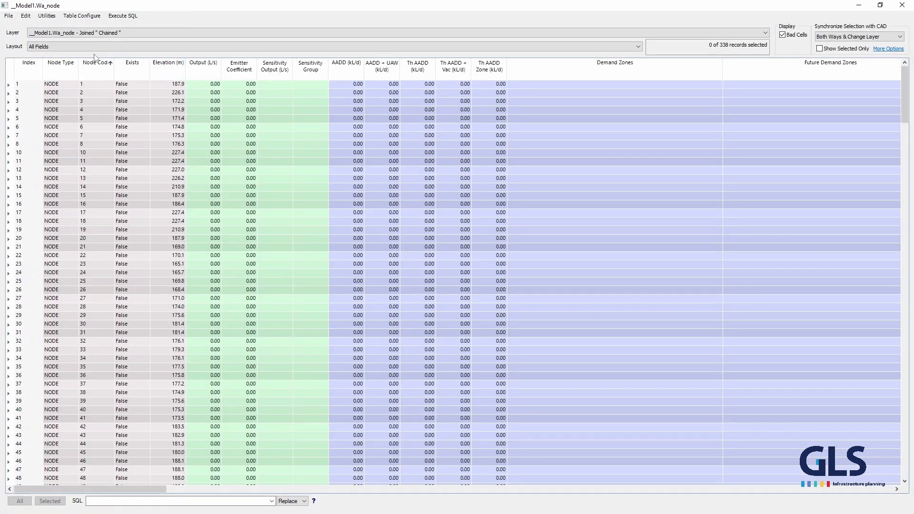
click(902, 6)
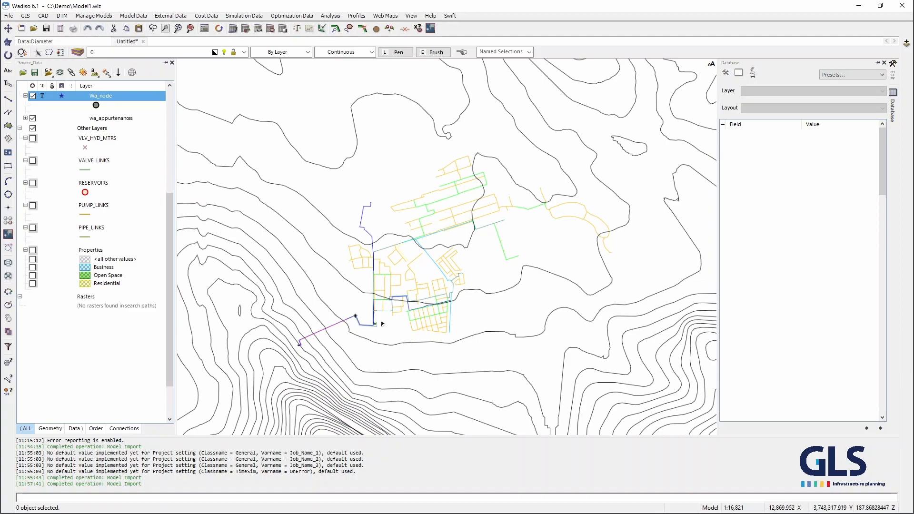
Step: Show the Properties layer and inspect its land-use parcels around the network
click(33, 250)
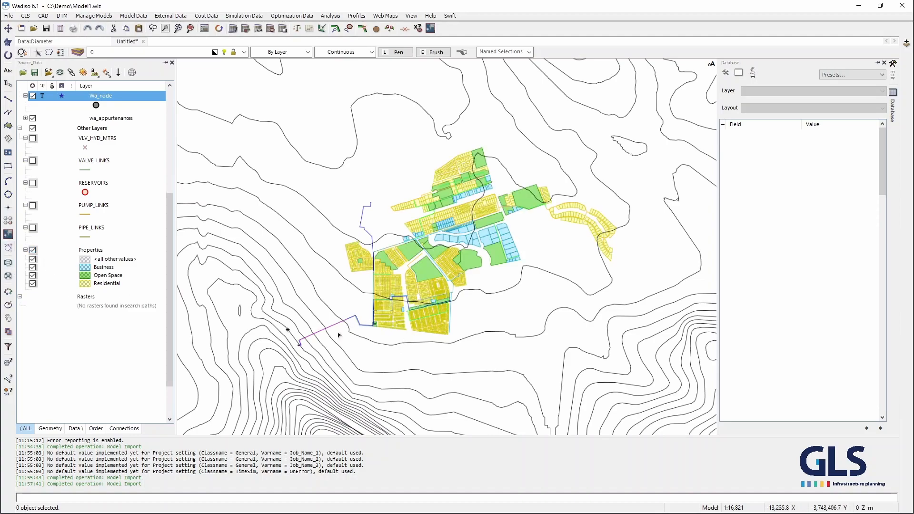
scroll(388, 326, up, 5)
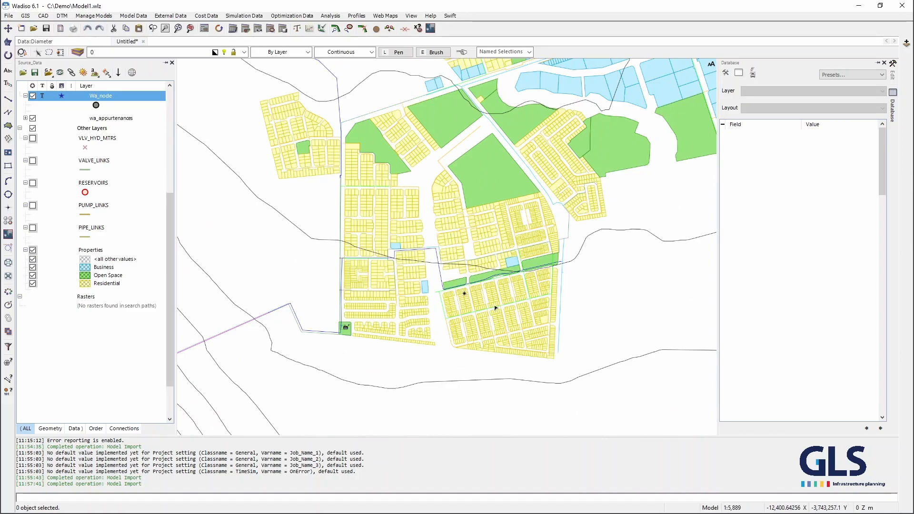
scroll(412, 260, up, 2)
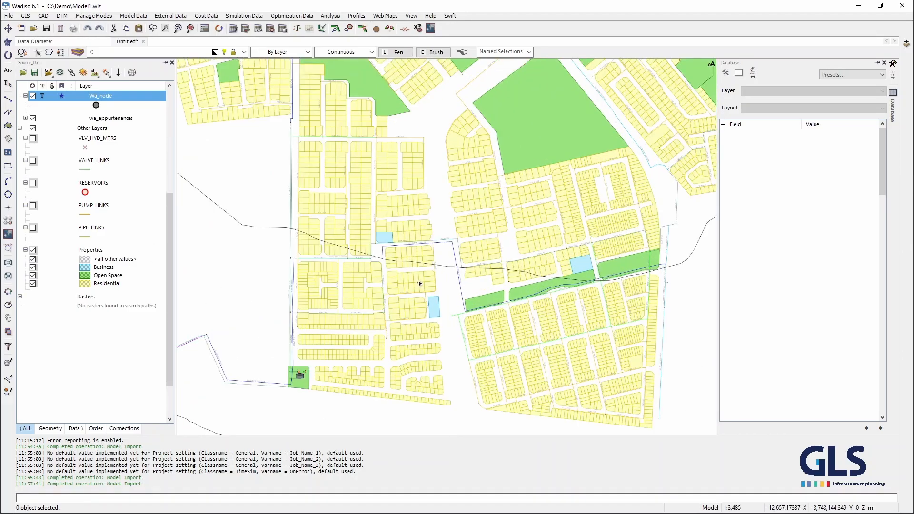
scroll(417, 276, up, 3)
scroll(368, 287, down, 2)
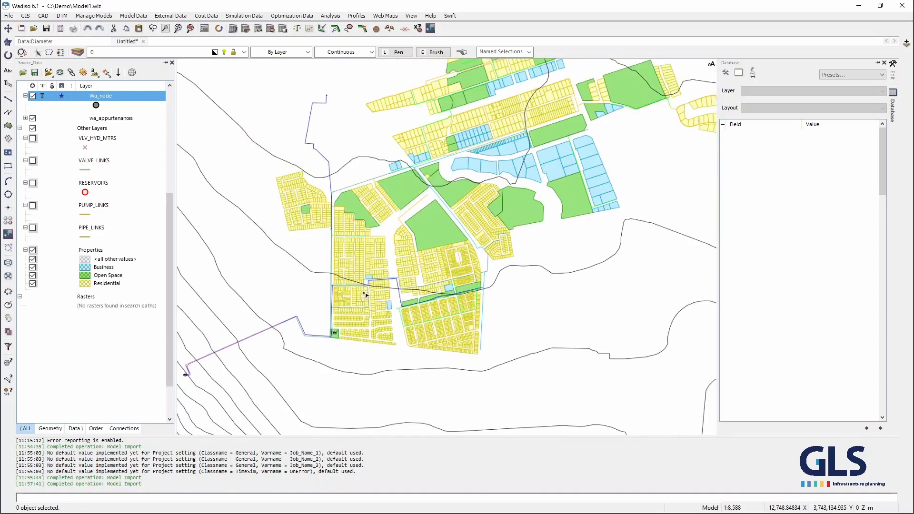
scroll(364, 266, down, 2)
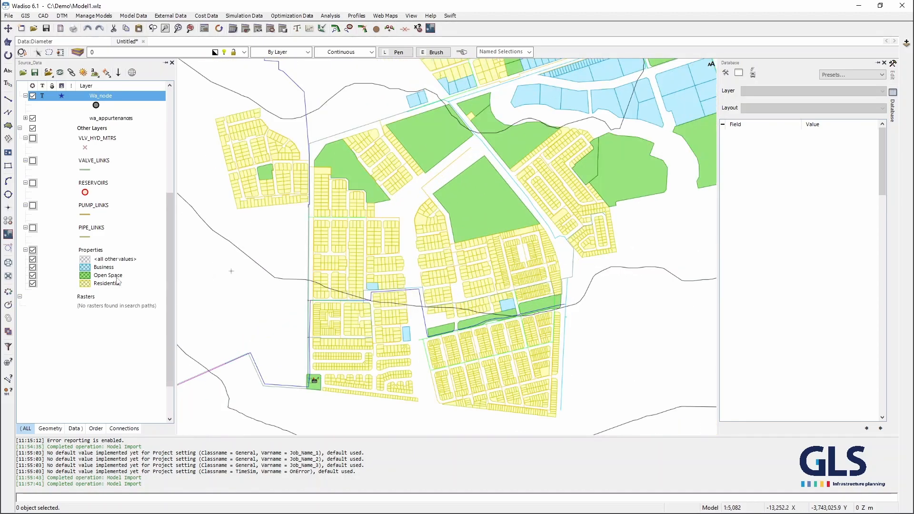
Step: In the Properties attribute table, narrow to the records with LANDUSE Open Space, set their Demand to 0, and restore all records
double_click(102, 250)
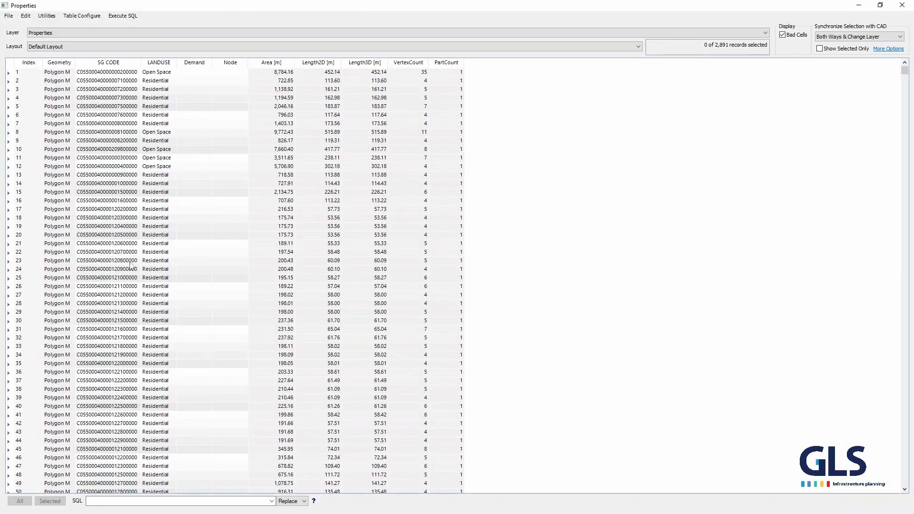
click(154, 77)
right_click(154, 76)
click(194, 154)
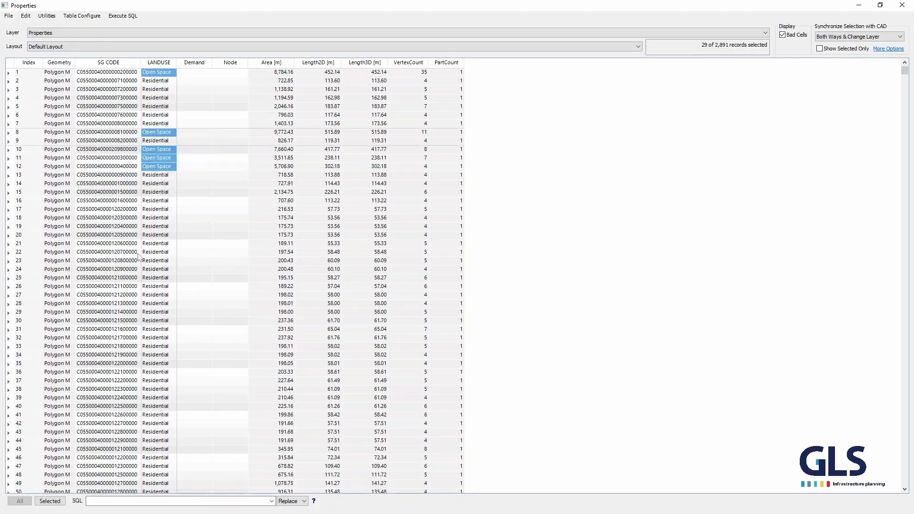
click(51, 501)
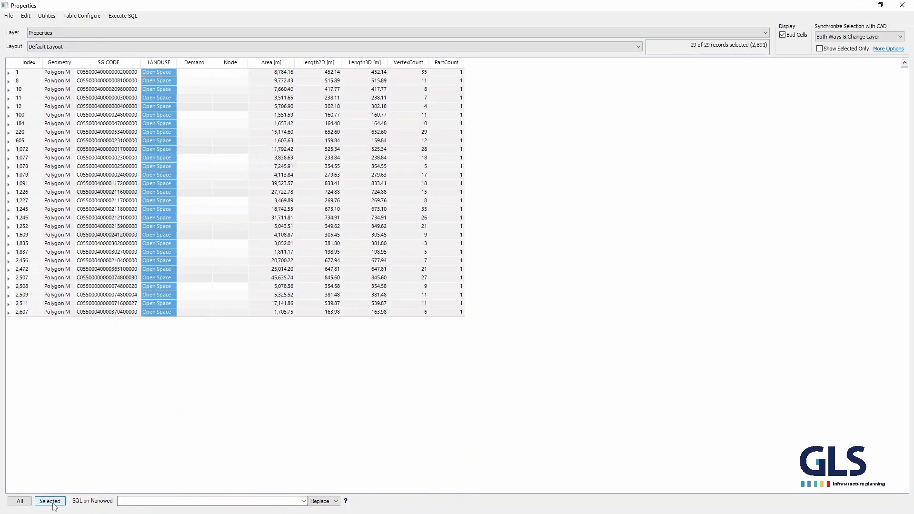
click(195, 66)
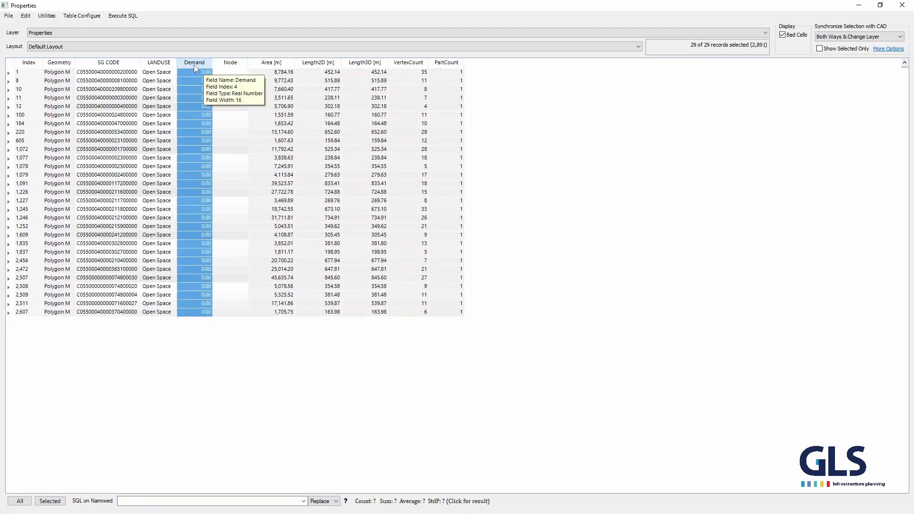
click(19, 501)
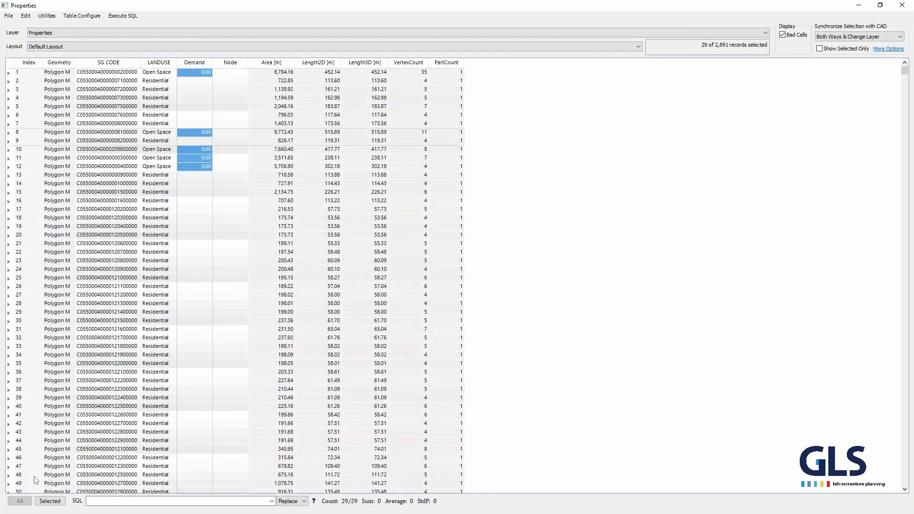
Step: Narrow the Properties table to the records with LANDUSE Residential, set their Demand to 0.85, and restore all records
click(155, 218)
right_click(159, 216)
click(207, 299)
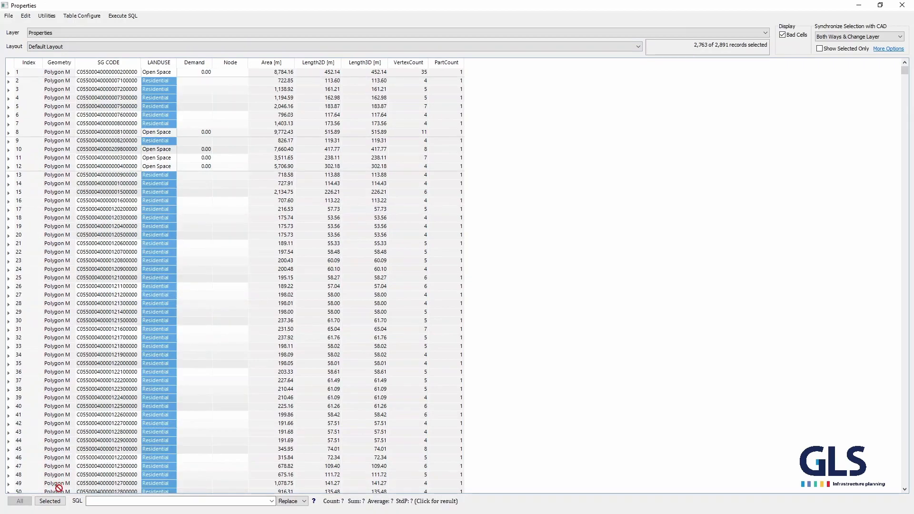
click(50, 501)
click(198, 63)
text(0.85)
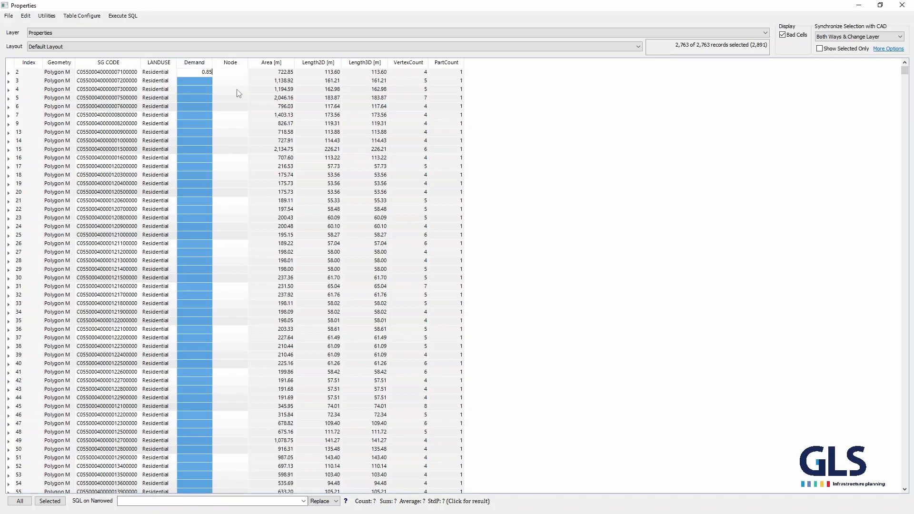
key(Return)
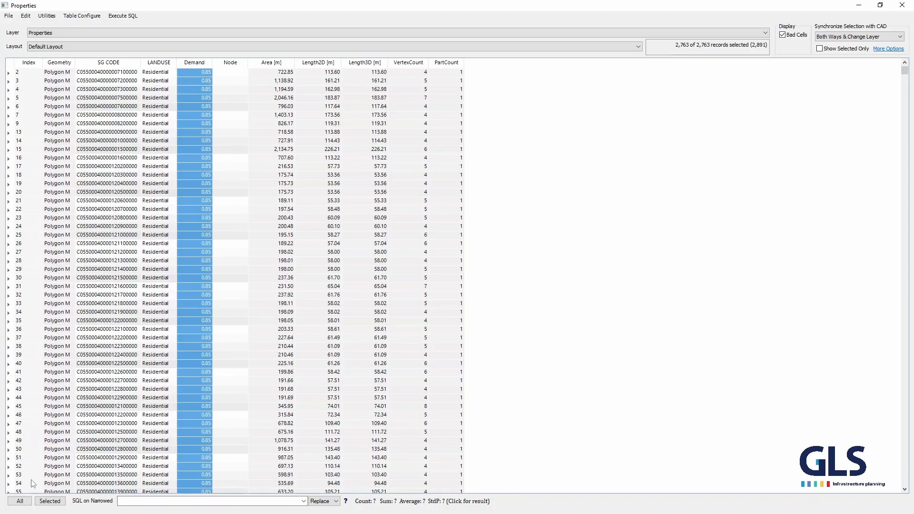
click(20, 501)
Step: Filter the LANDUSE field of the Properties table to show only the Business records
right_click(158, 65)
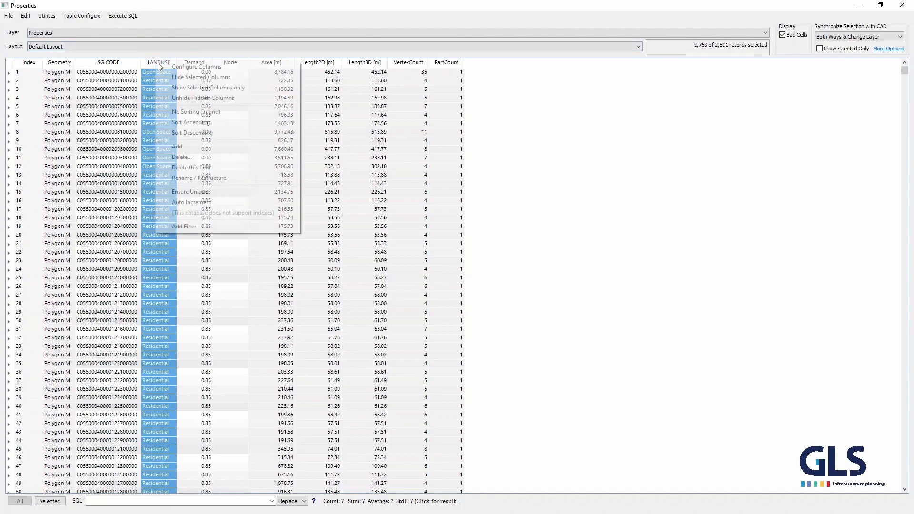
click(200, 227)
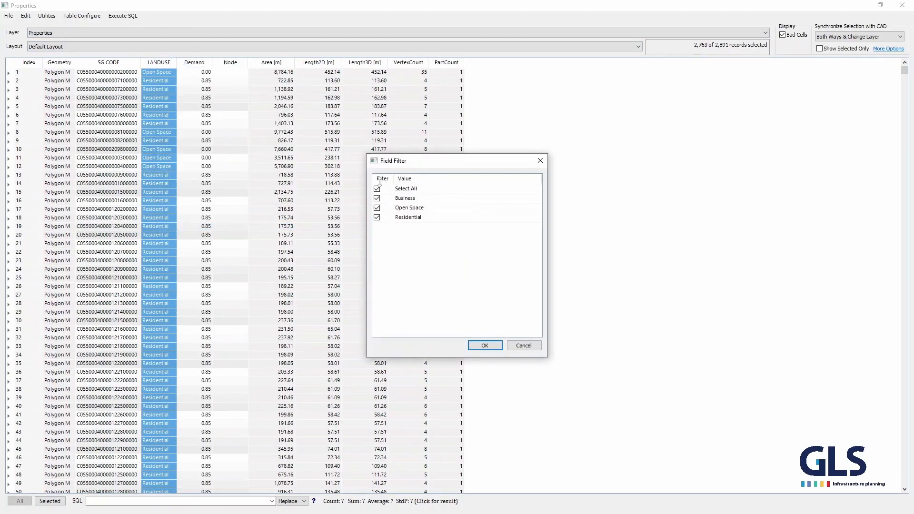
click(377, 189)
click(377, 198)
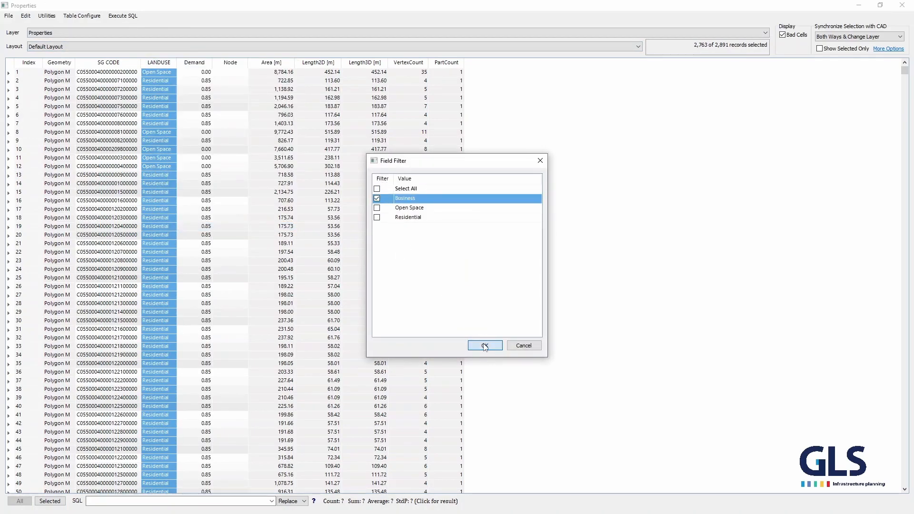
click(485, 346)
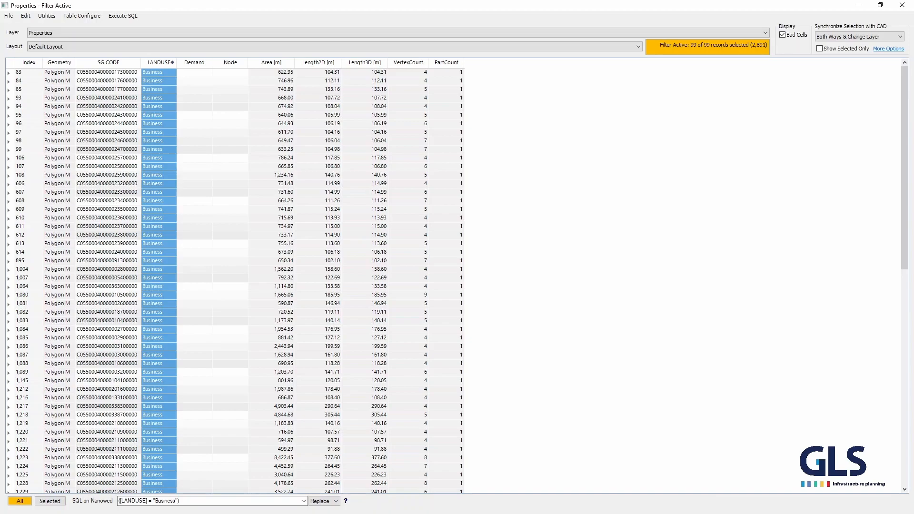
Step: Fill the Demand field of the filtered Business records by loading and running the Lua script "stepped business demand.lua"
right_click(194, 62)
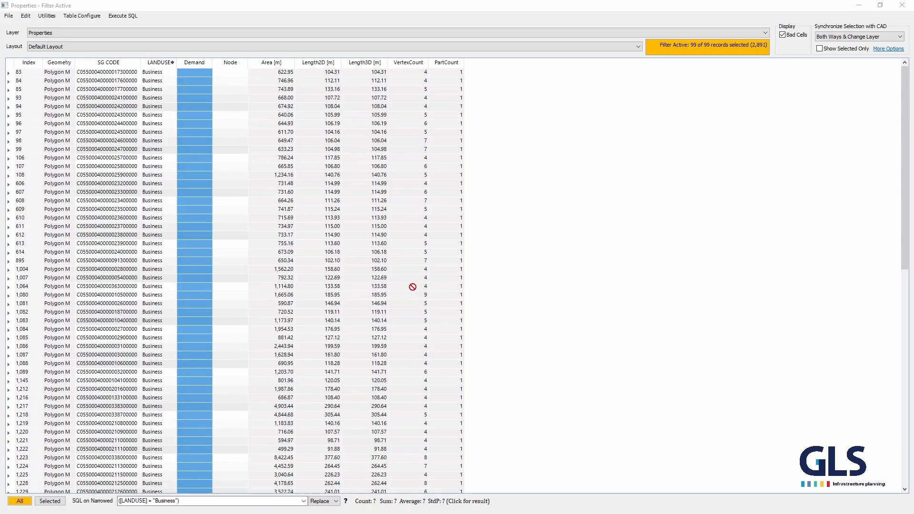
click(27, 17)
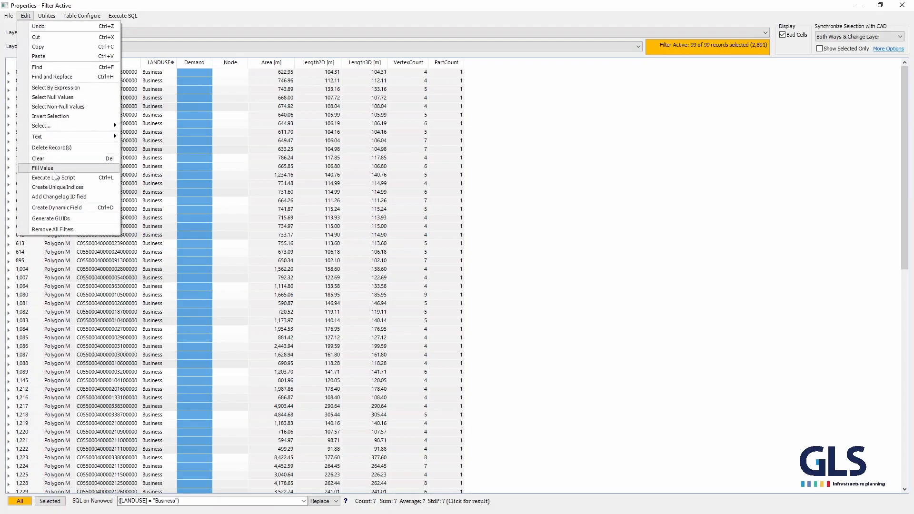
click(192, 64)
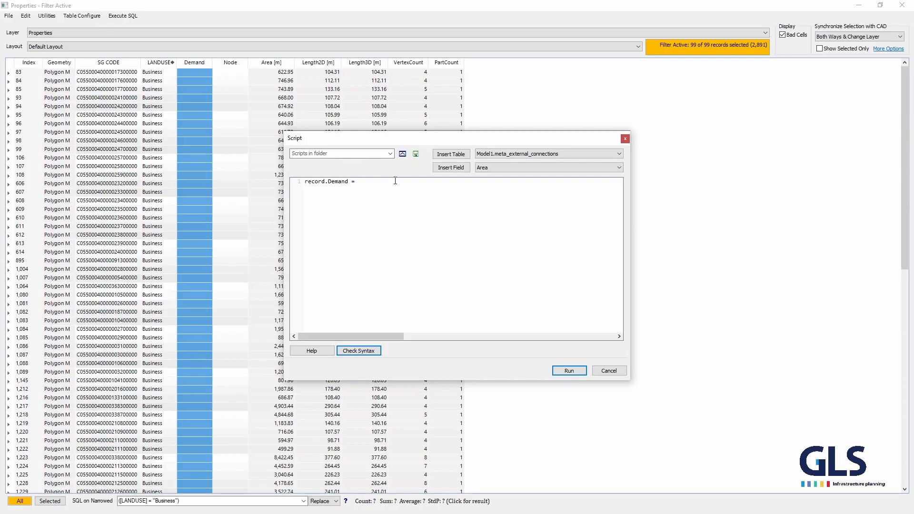
click(403, 154)
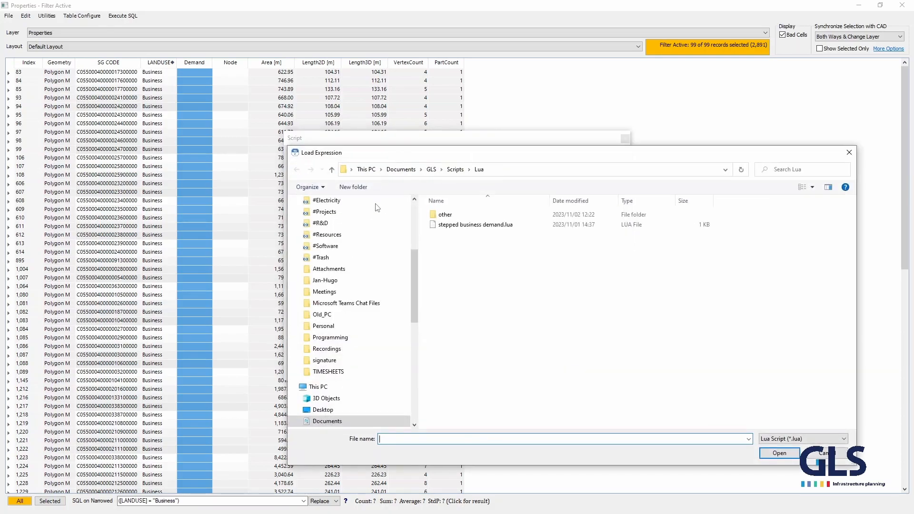
click(479, 226)
click(779, 453)
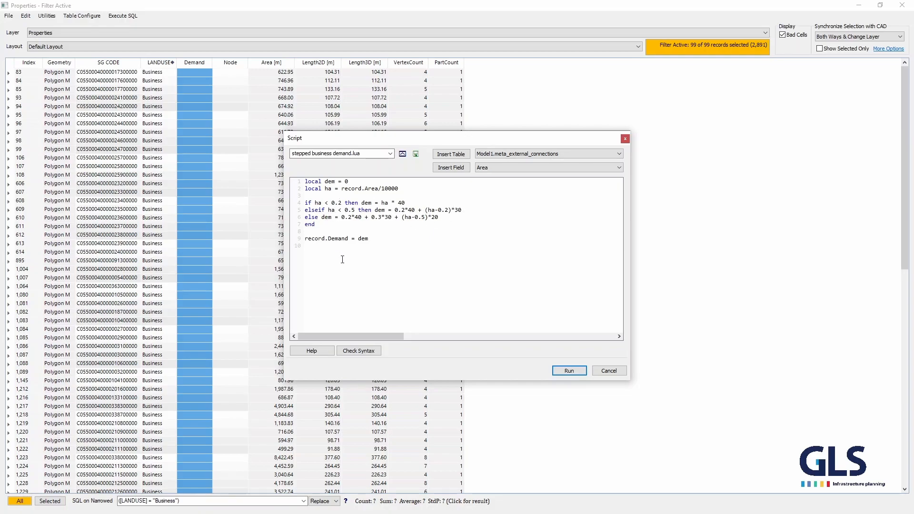
click(572, 371)
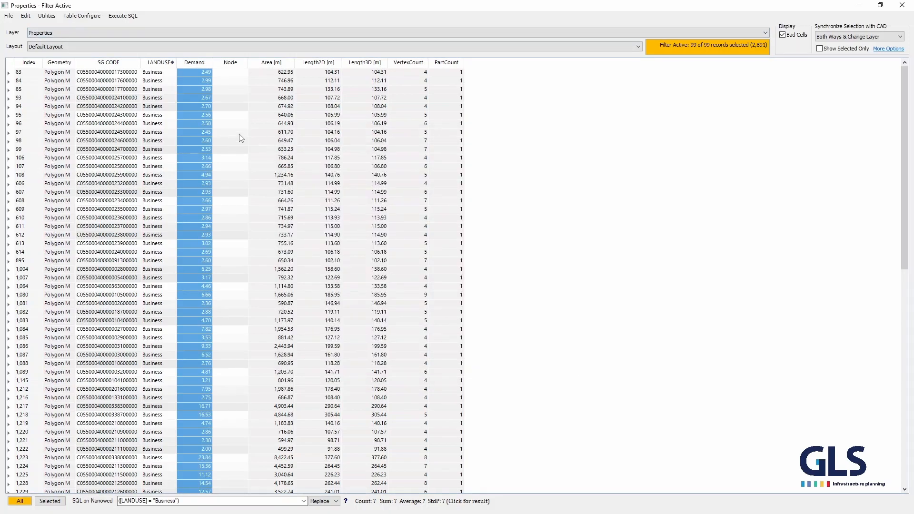
Step: Close the attribute table and examine a residential parcel's demand and its position relative to the surrounding pipes and nodes
click(902, 5)
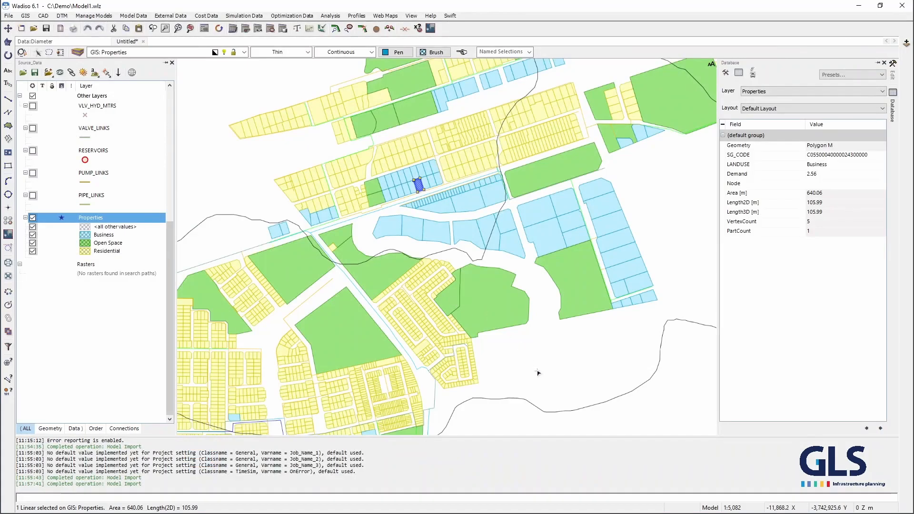
scroll(366, 343, up, 5)
click(360, 337)
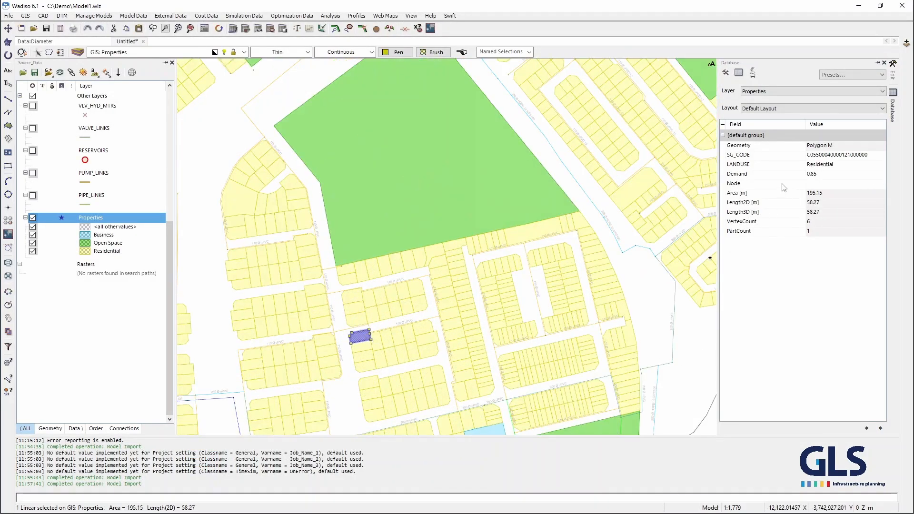
scroll(357, 340, up, 4)
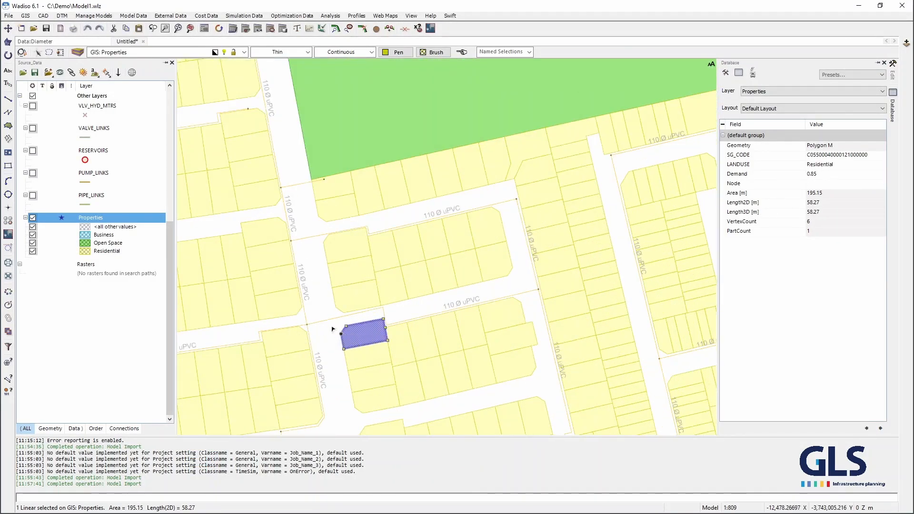
scroll(319, 260, down, 5)
scroll(323, 258, up, 3)
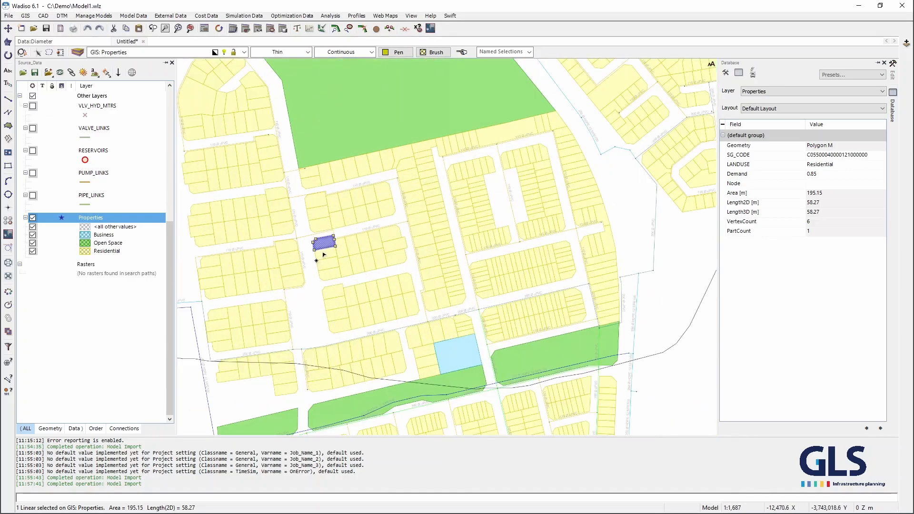
scroll(323, 257, up, 3)
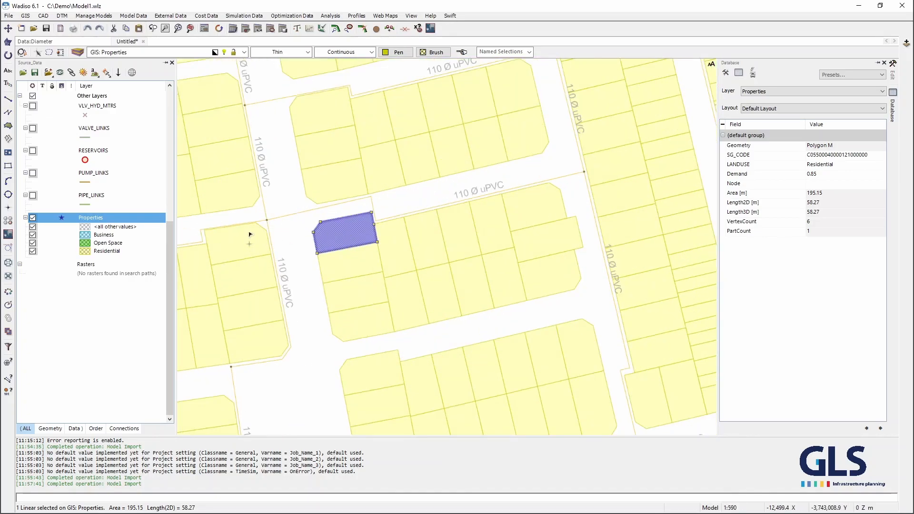
scroll(343, 230, down, 5)
click(607, 324)
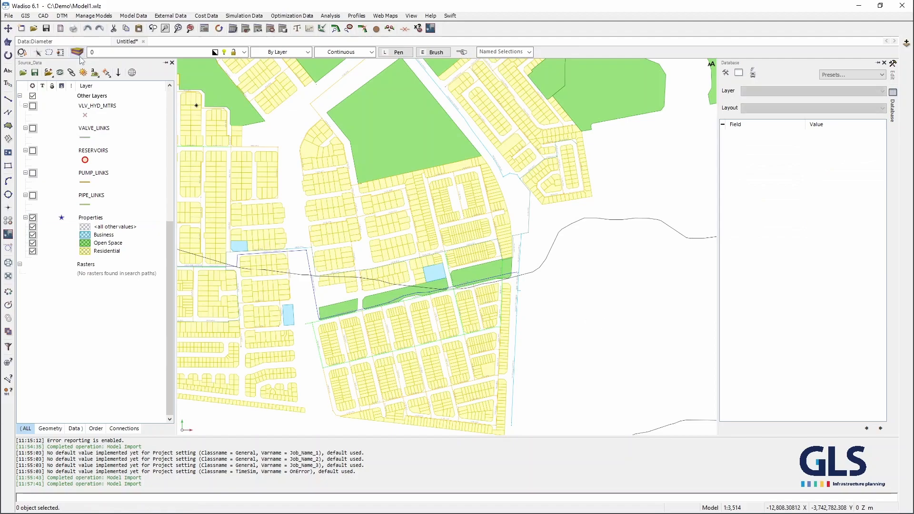
Step: Start a Spatial Correlation that imports from the Node_Code field of the __Model1.Wa_node layer
click(25, 16)
mouse_move(53, 69)
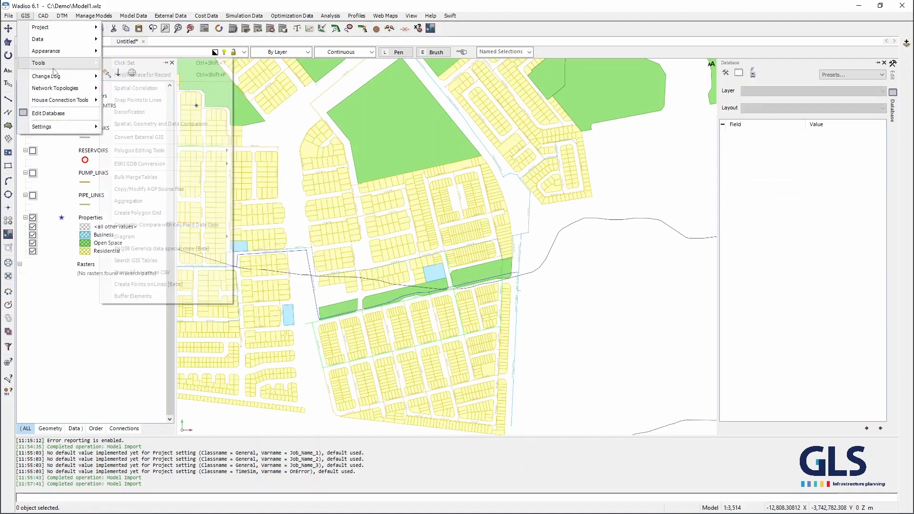
click(135, 88)
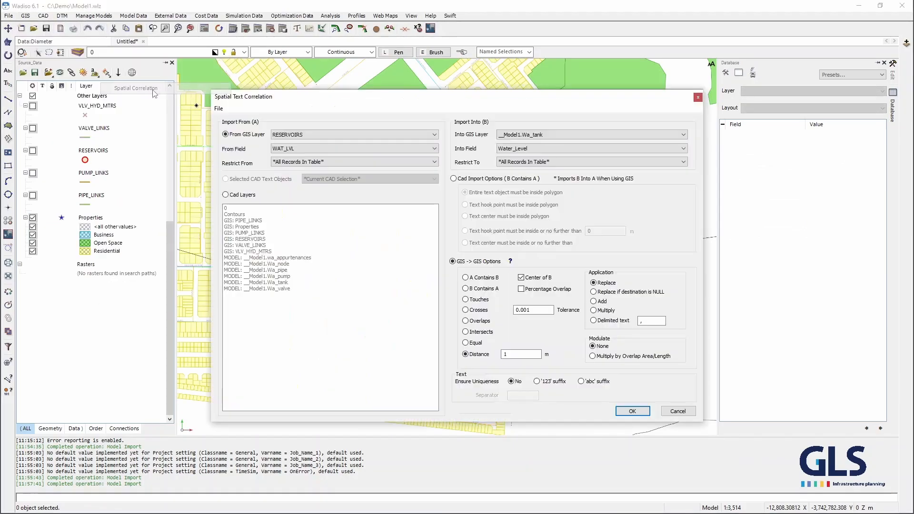
click(311, 135)
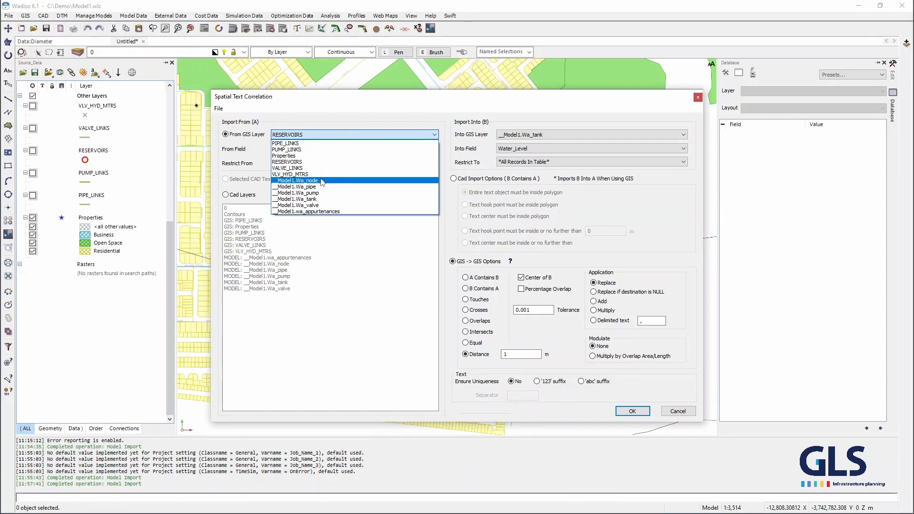
click(323, 186)
click(307, 148)
scroll(307, 248, down, 5)
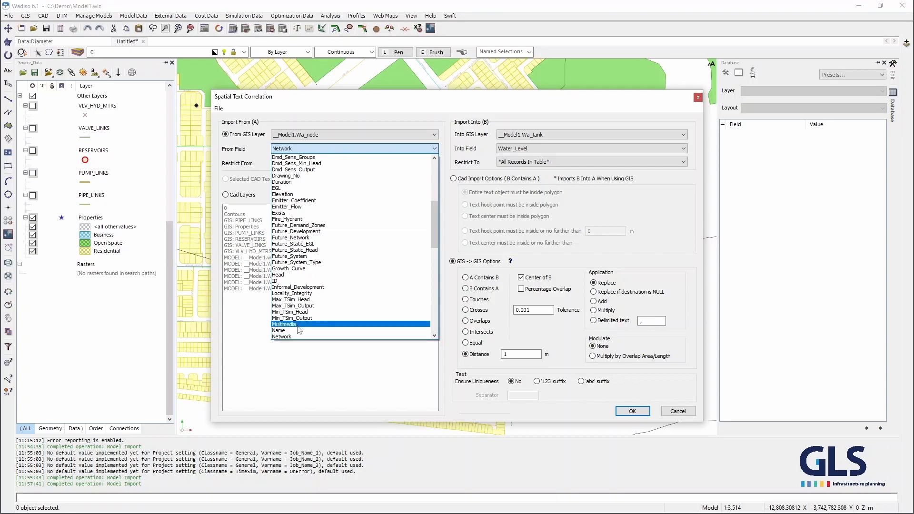
scroll(298, 332, down, 2)
click(285, 315)
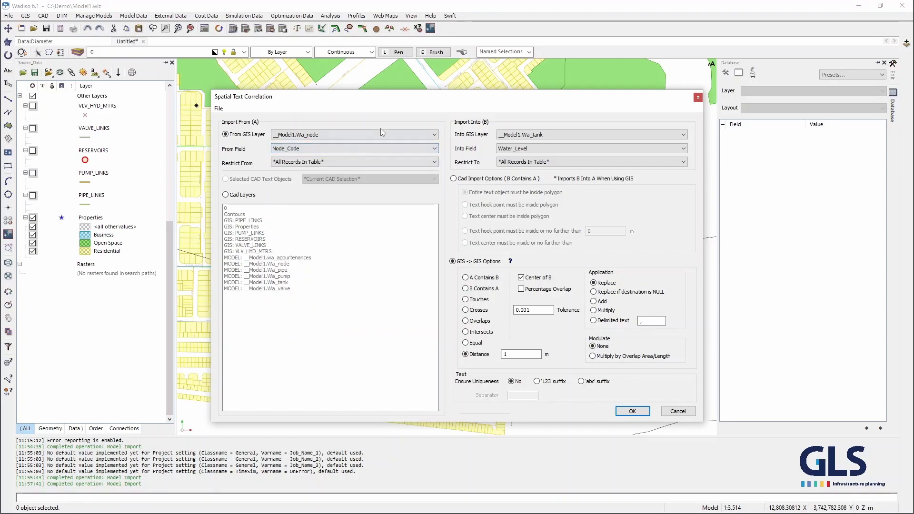
Step: Import the node codes into the Node field of the Properties layer using a distance of 200 m, and run the correlation
click(548, 136)
click(543, 155)
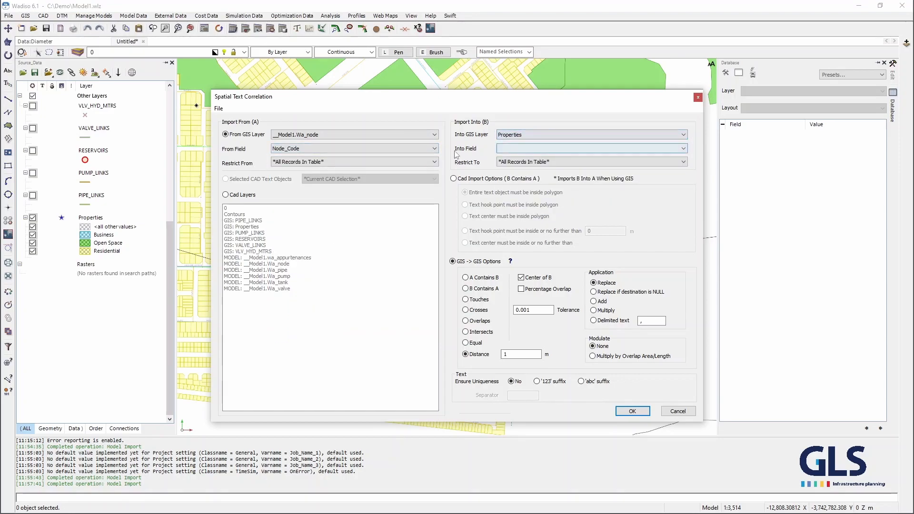
click(542, 150)
click(519, 170)
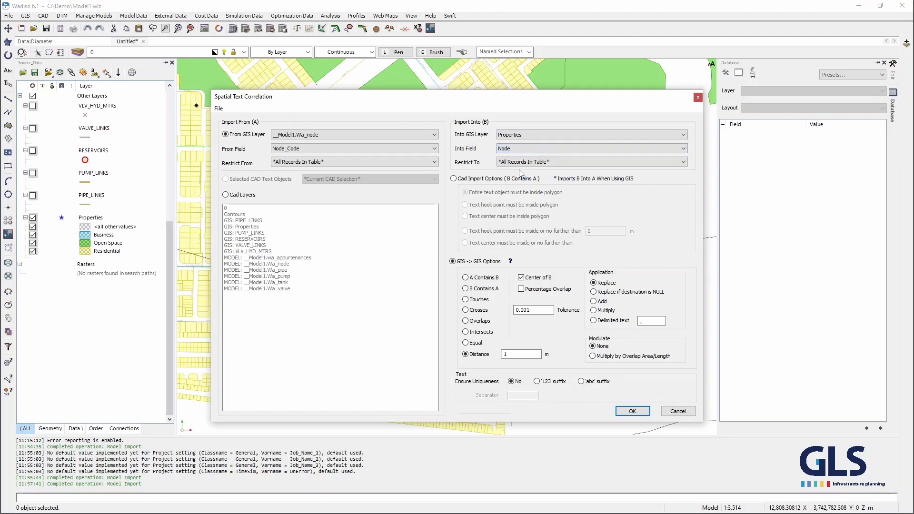
drag(512, 354, 497, 357)
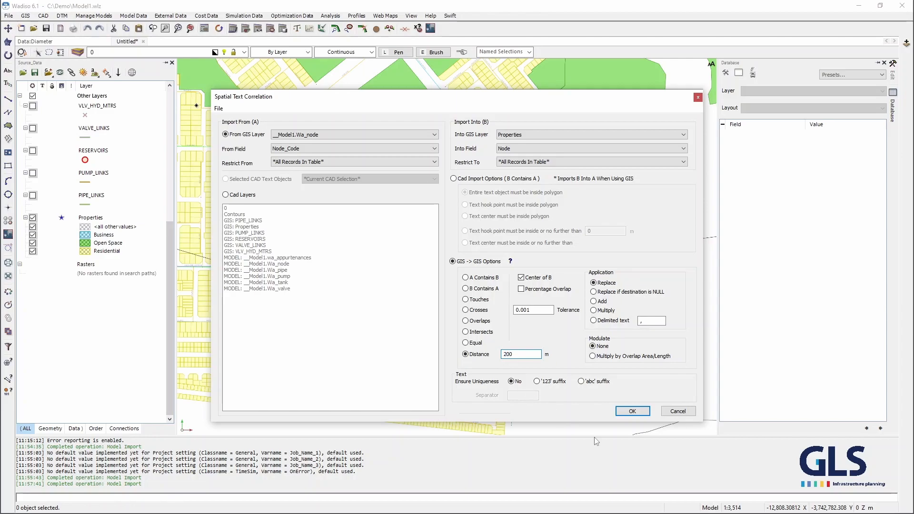
click(633, 411)
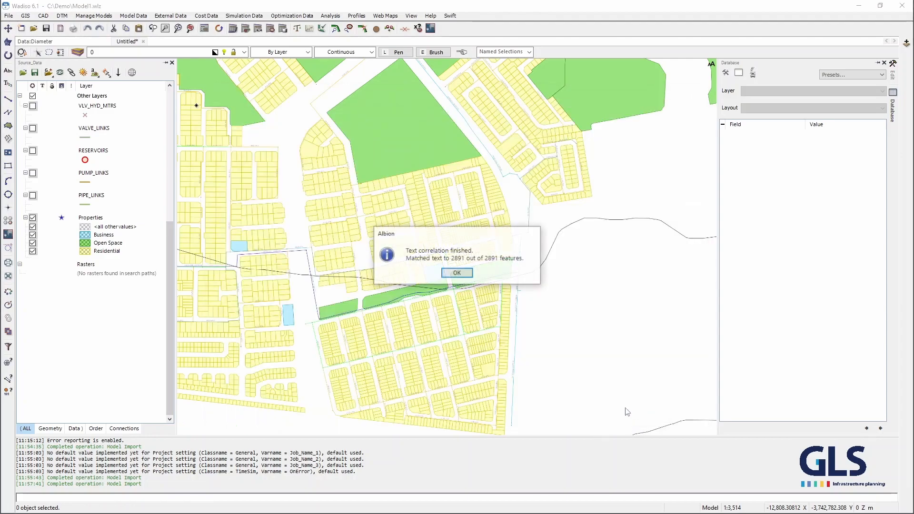
click(457, 274)
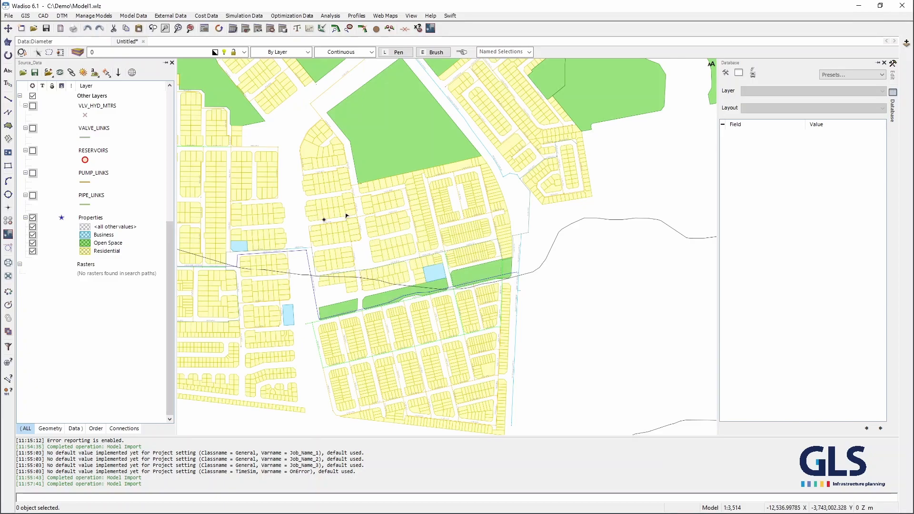
Step: Check the node assigned to a residential parcel, then sort the Properties table by Node and highlight the records sharing node 24
scroll(341, 217, up, 5)
click(357, 197)
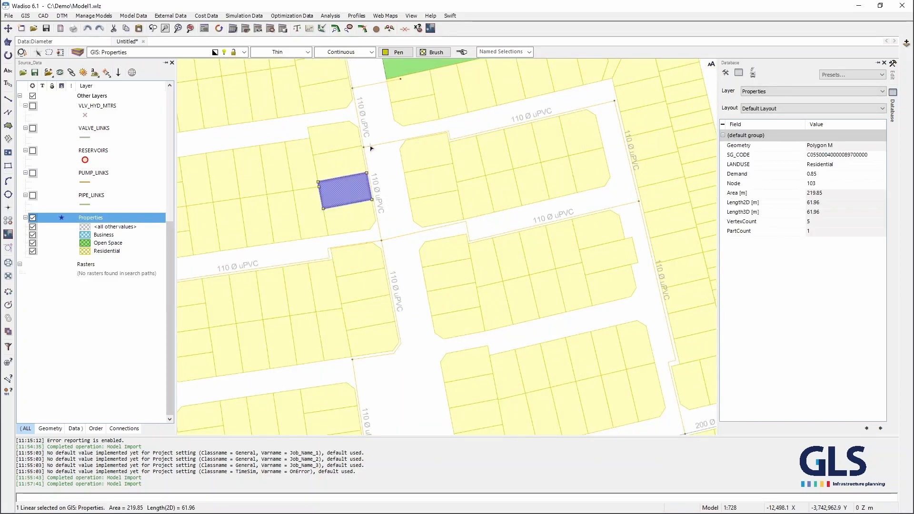
click(387, 158)
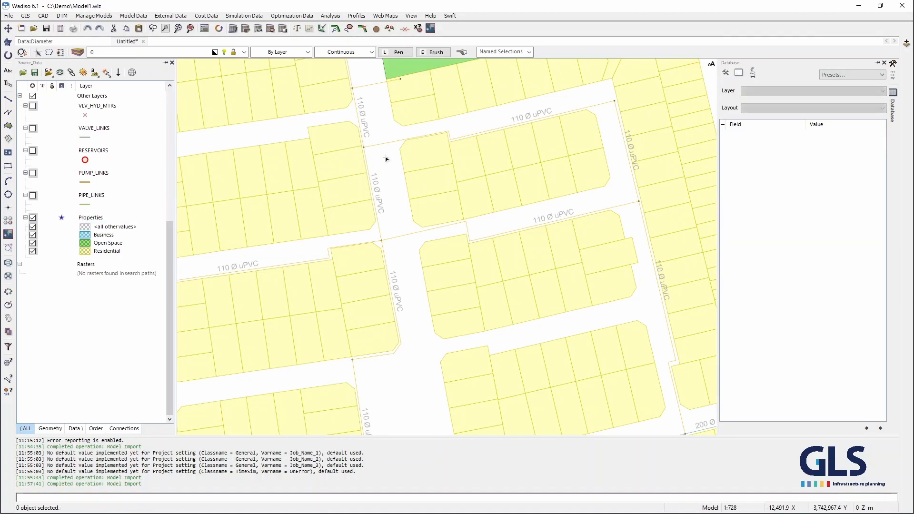
double_click(110, 217)
click(229, 64)
drag(219, 76, 222, 98)
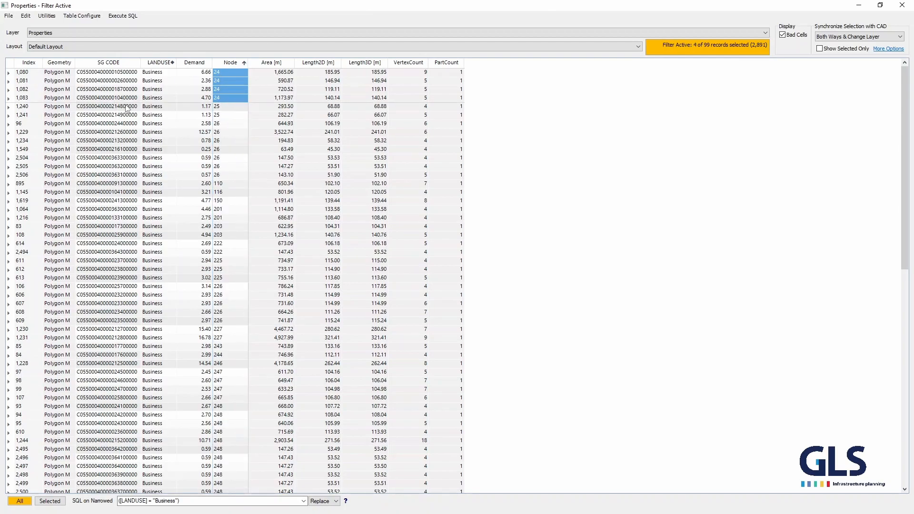
Step: Run a Select query on all records that sums Demand from Other_Layers_Properties, grouped by Node
click(125, 15)
mouse_move(150, 29)
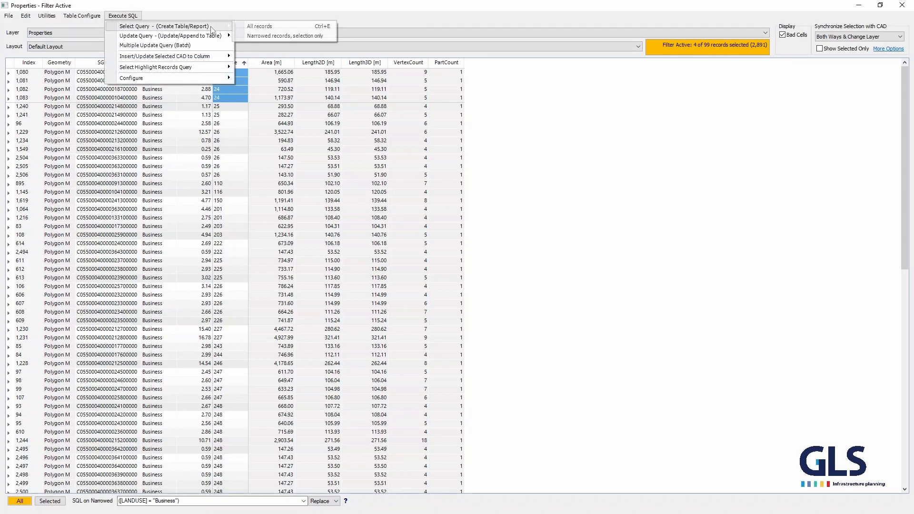
click(262, 26)
click(486, 316)
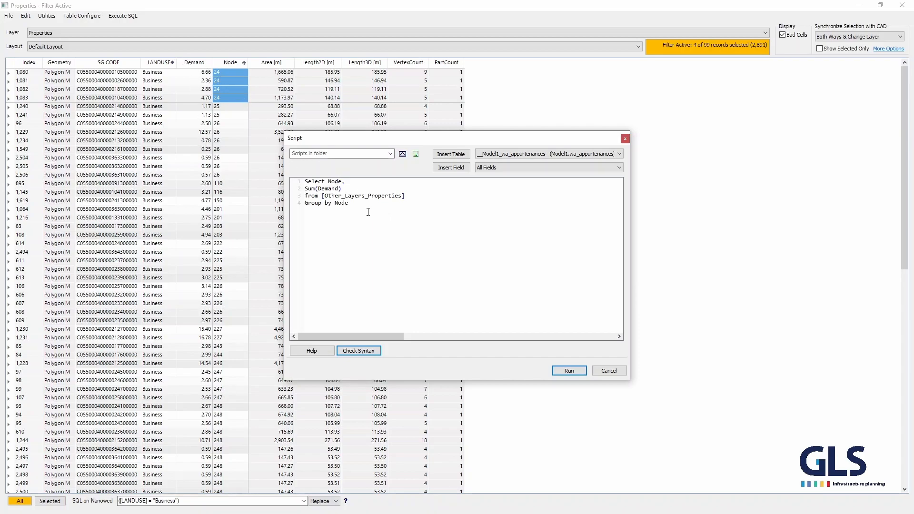
click(540, 154)
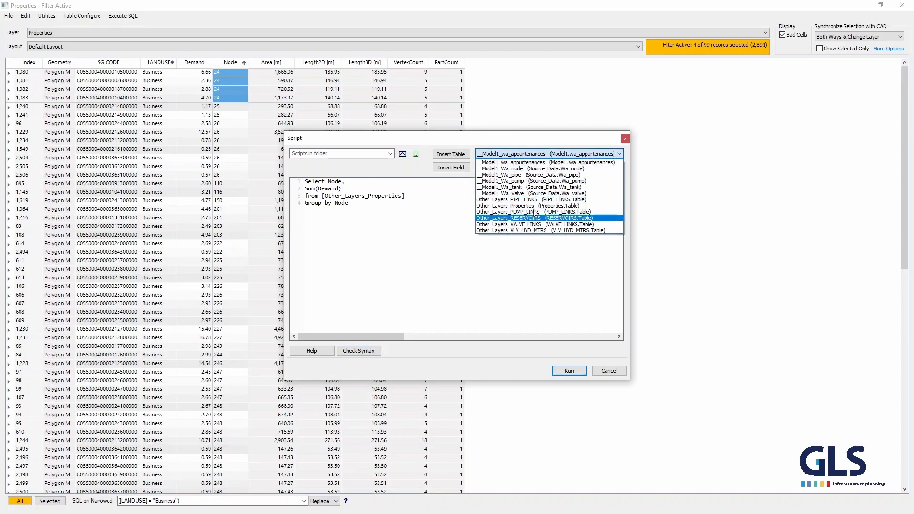
click(408, 206)
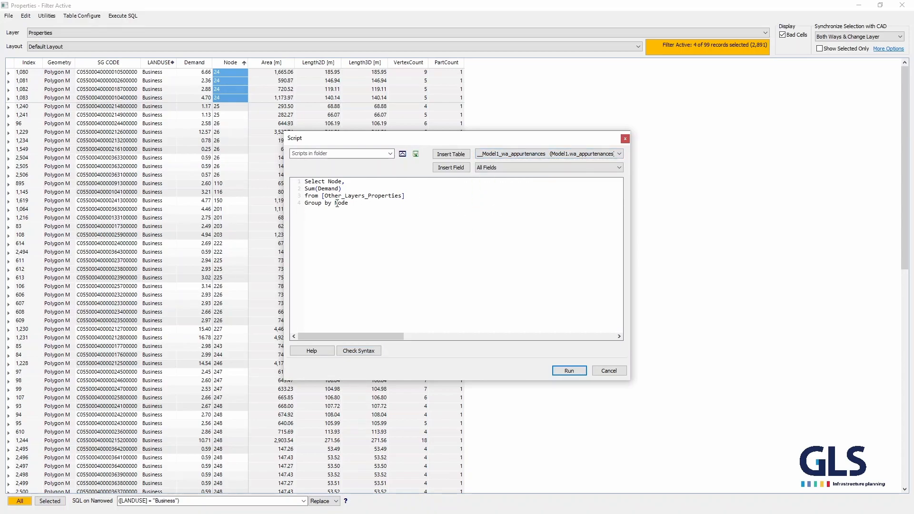
click(570, 371)
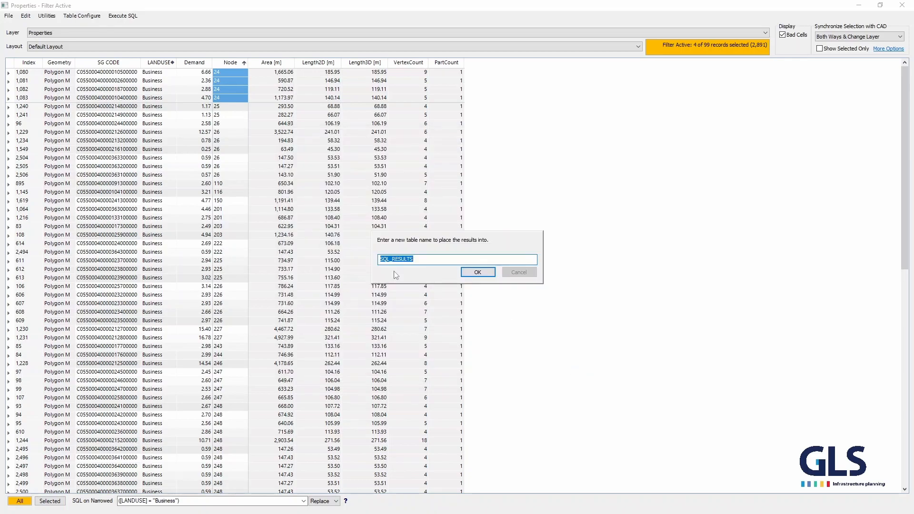
Step: Place the query results in a new table named Consumption_Summary
text(D)
key(BackSpace)
key(BackSpace)
key(BackSpace)
key(BackSpace)
key(BackSpace)
click(471, 272)
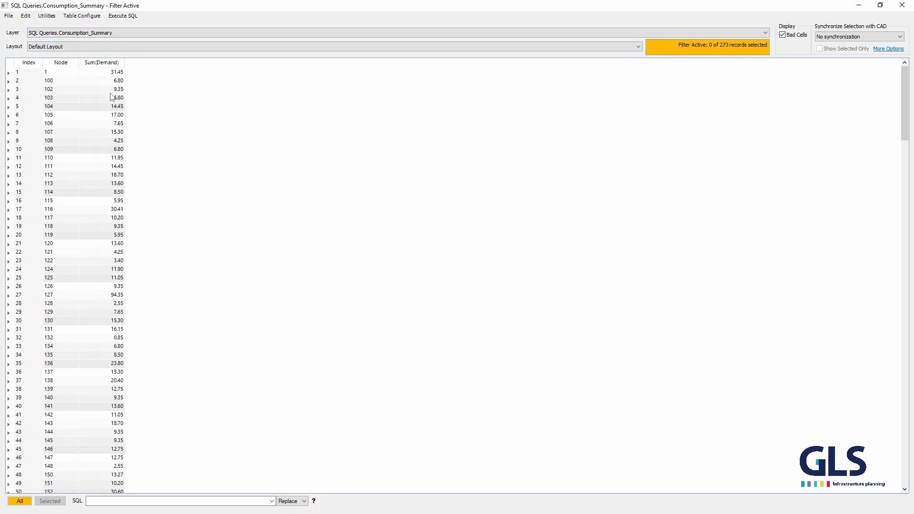
Step: Look through the Consumption_Summary records and check the Node field for duplicates by selecting all duplicates
scroll(109, 247, down, 20)
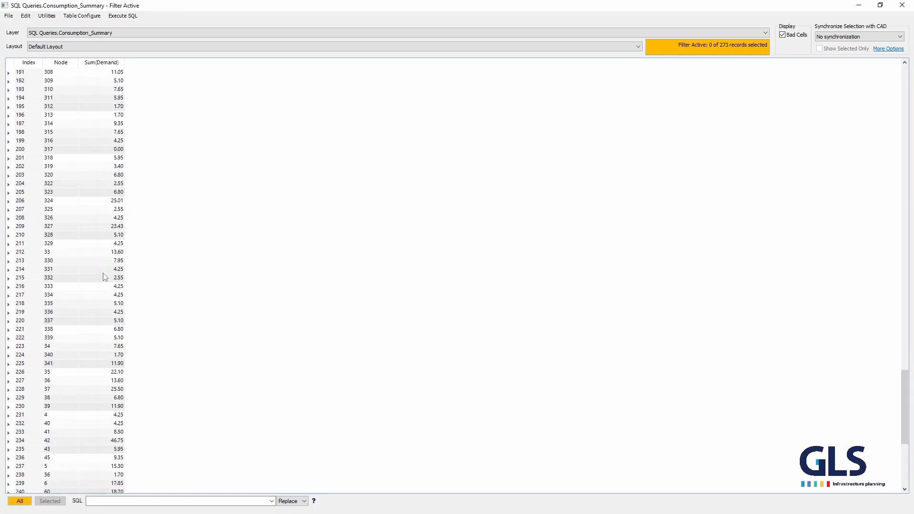
scroll(103, 265, down, 8)
scroll(102, 265, up, 20)
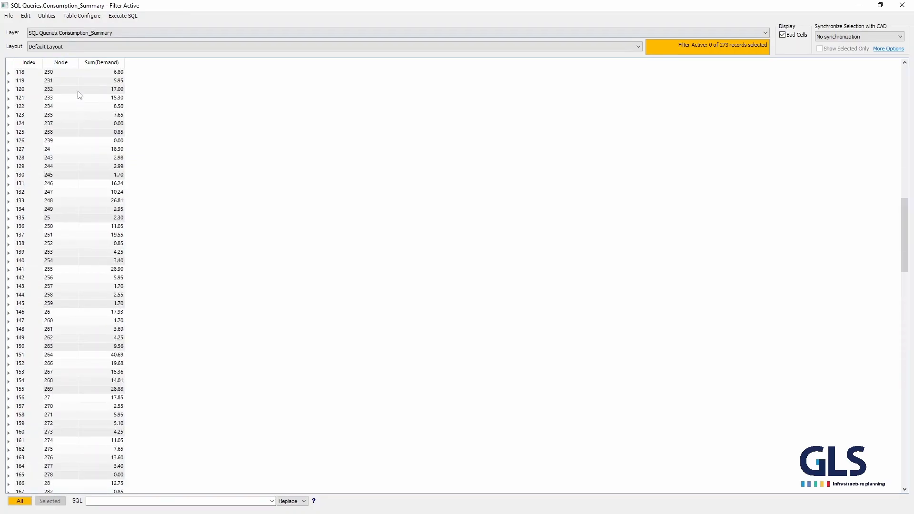
click(56, 64)
click(26, 16)
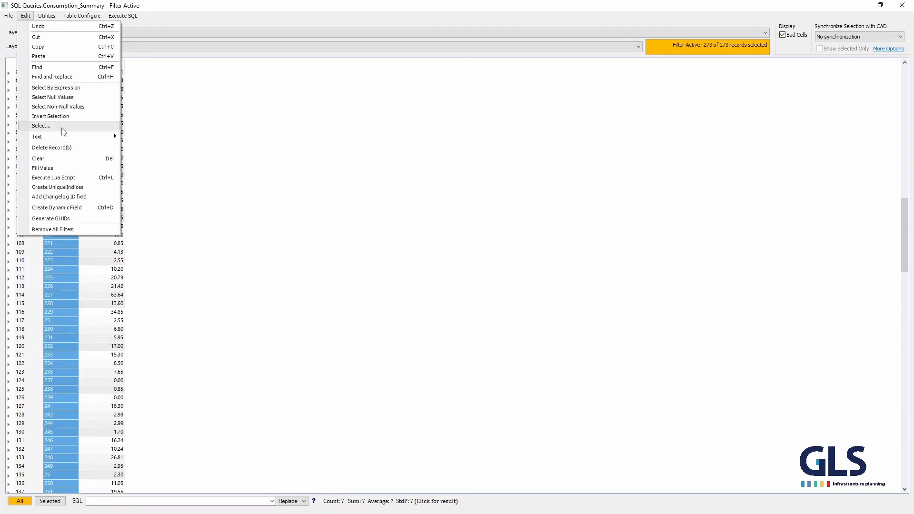
mouse_move(62, 128)
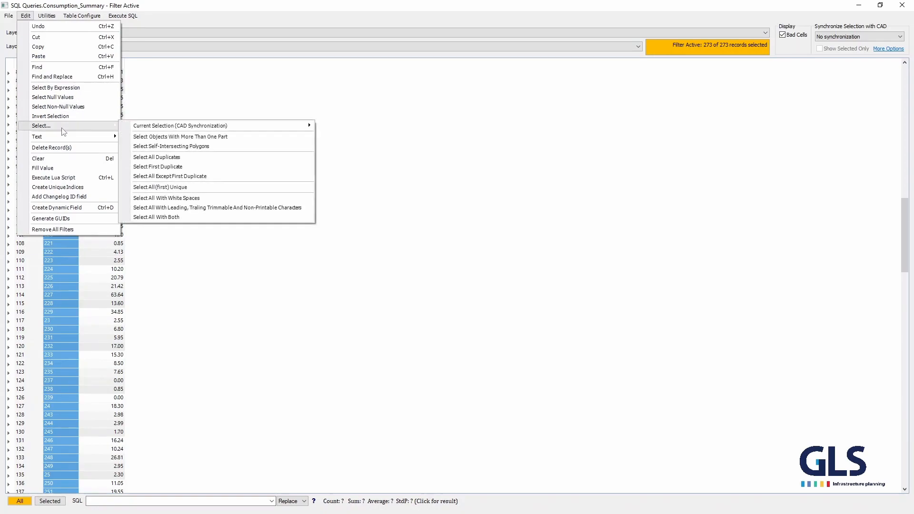
click(183, 160)
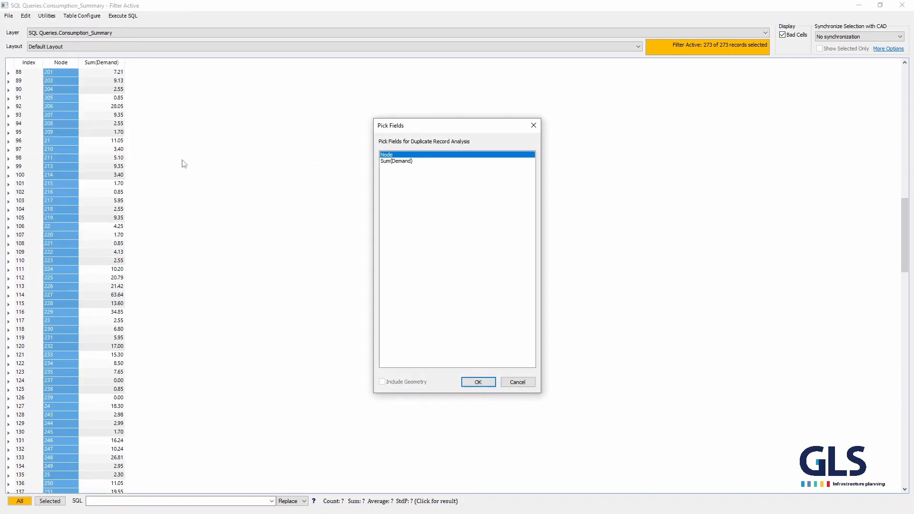
click(478, 384)
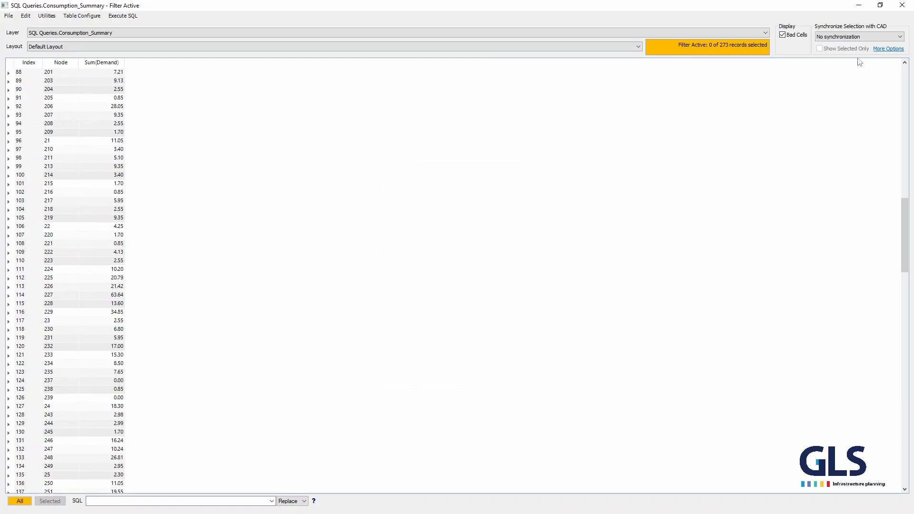
Step: Close the summary table and inspect the demand columns in the Wa_node layer's attribute table
click(902, 5)
scroll(325, 241, down, 5)
key(Escape)
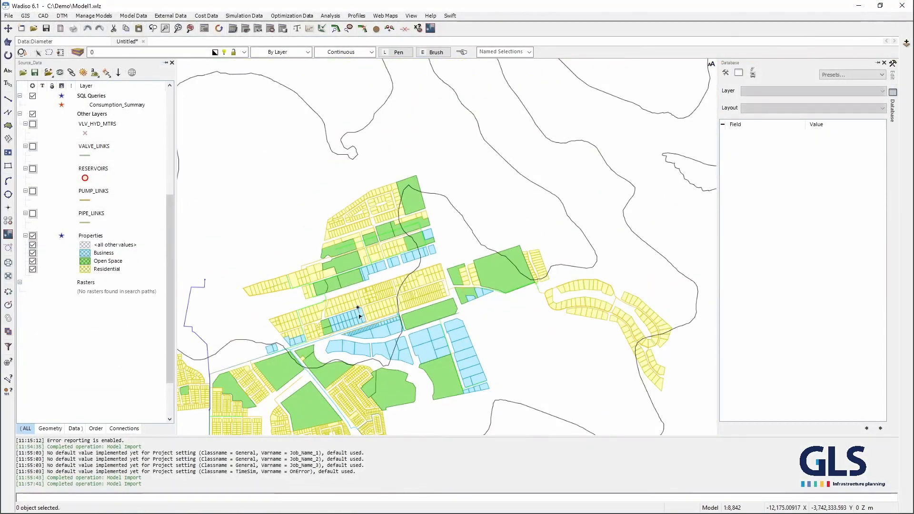
scroll(376, 286, up, 2)
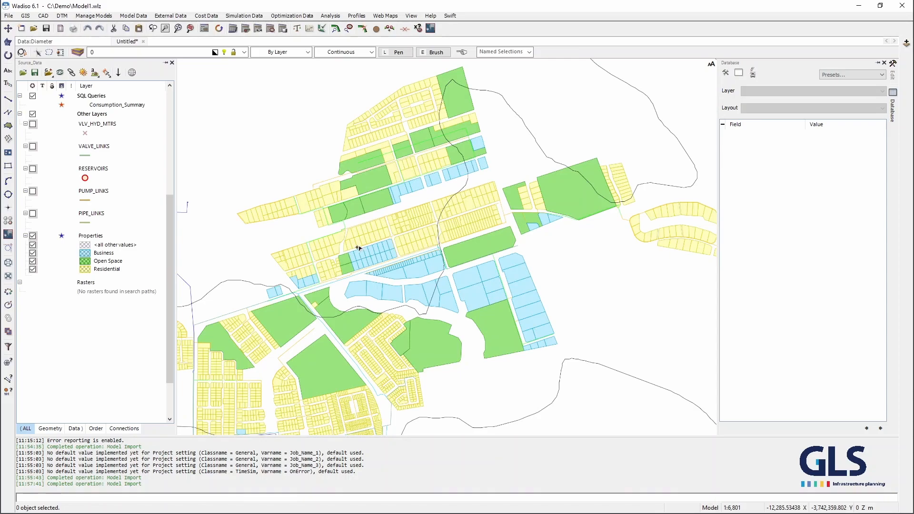
drag(270, 299, 326, 273)
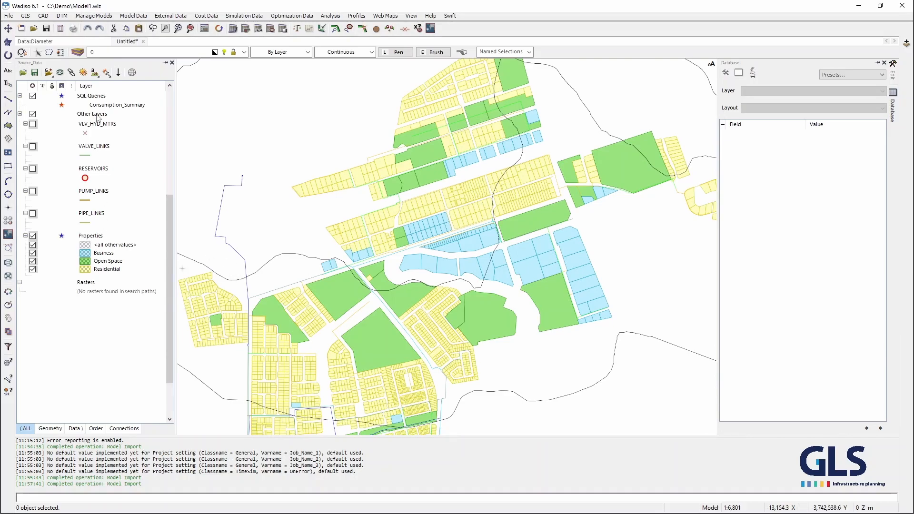
scroll(100, 133, up, 5)
double_click(107, 185)
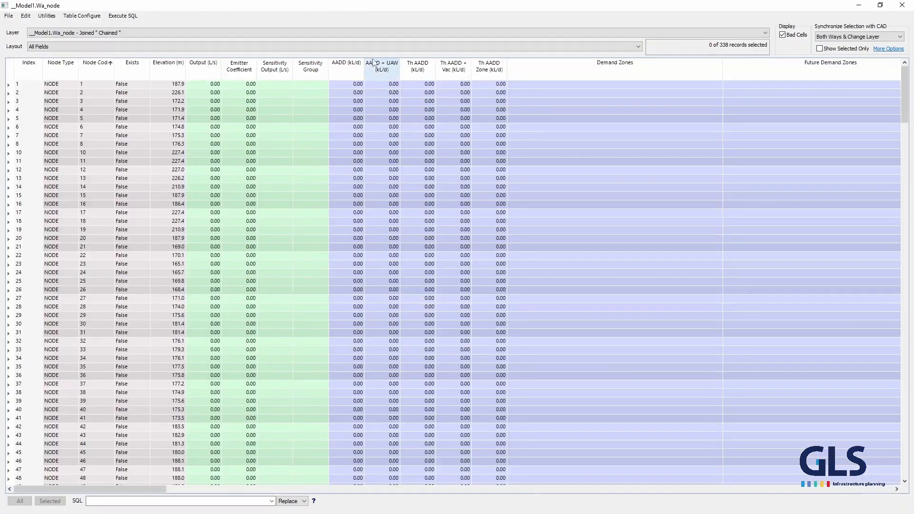
click(903, 5)
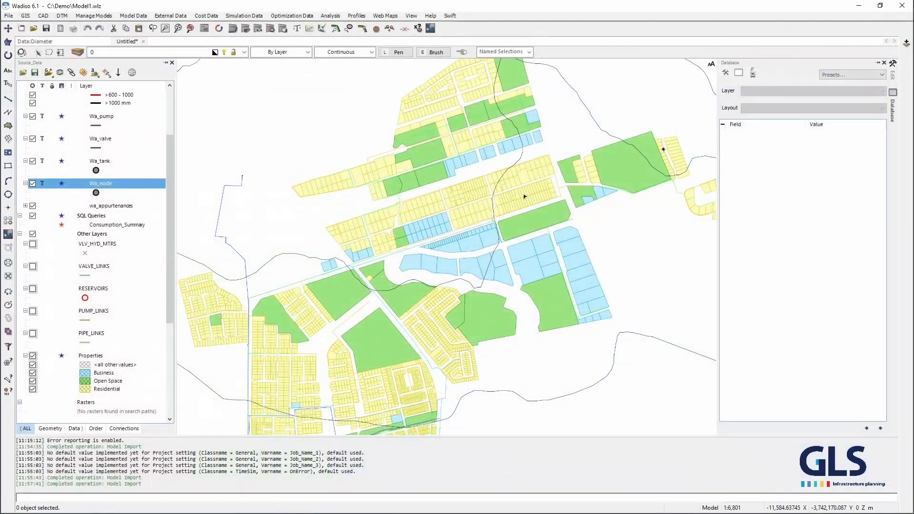
Step: Start a single VLookup from SQL Queries.Consumption_Summary, comparing on Node and copying from Sum(Demand)
click(133, 16)
mouse_move(162, 102)
mouse_move(282, 205)
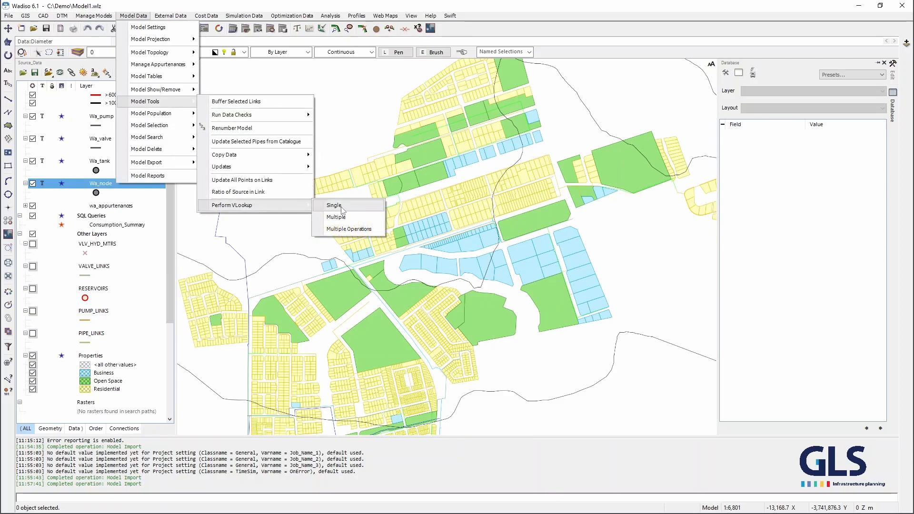
click(342, 206)
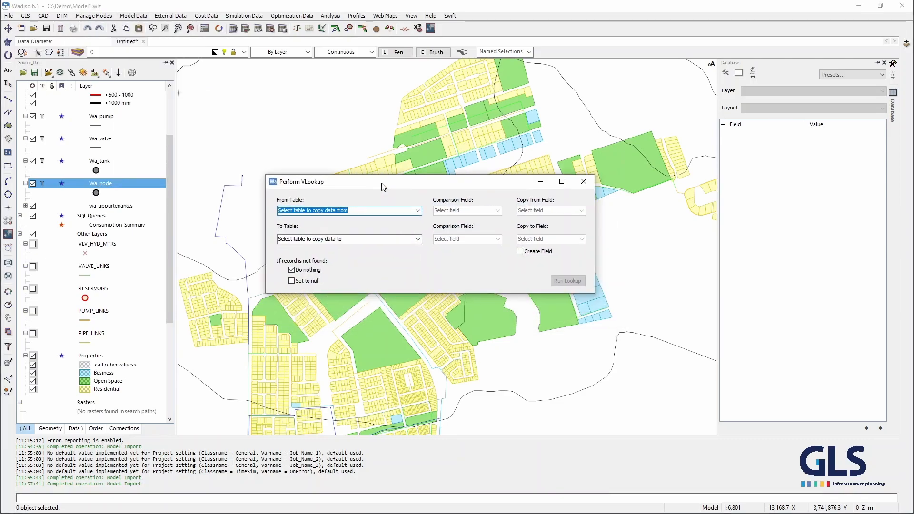
click(418, 211)
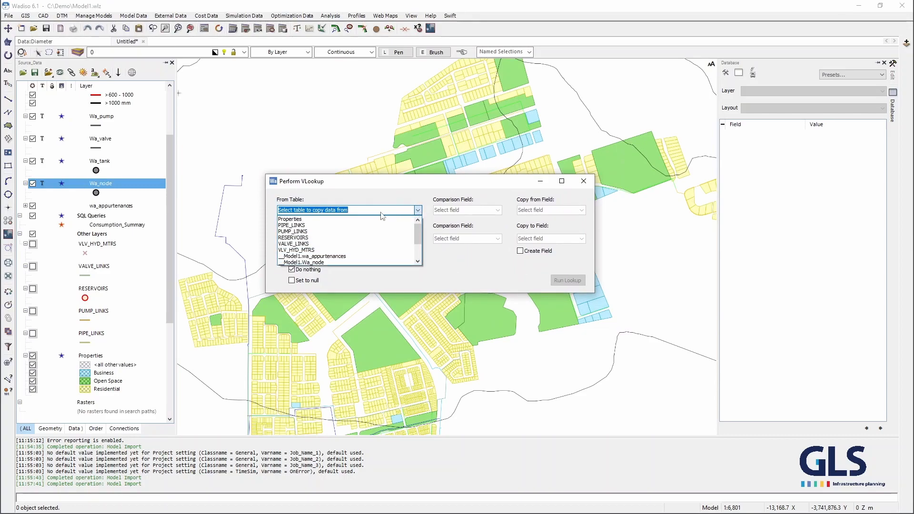
scroll(376, 238, down, 2)
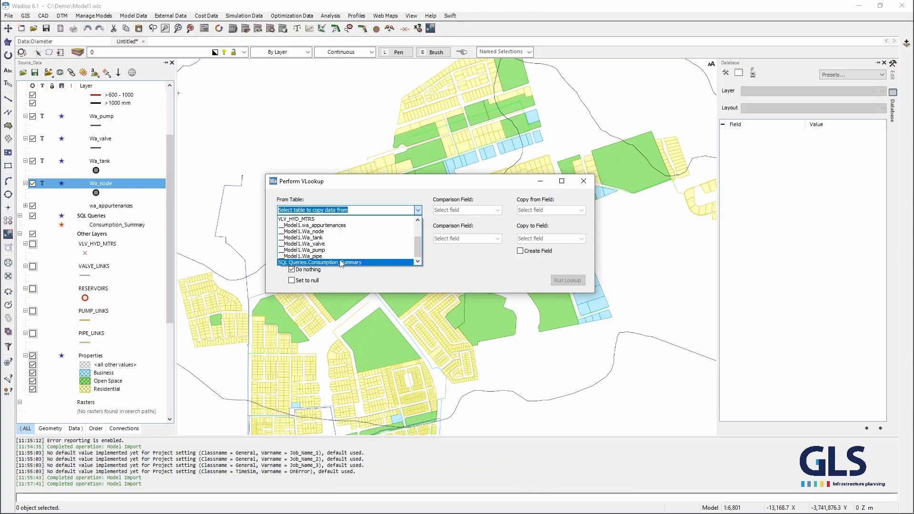
click(345, 263)
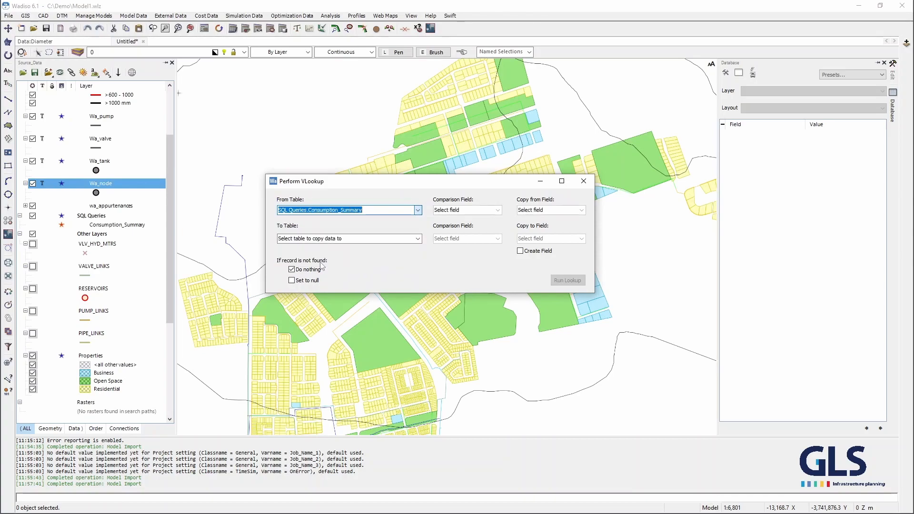
click(498, 210)
click(447, 220)
click(582, 210)
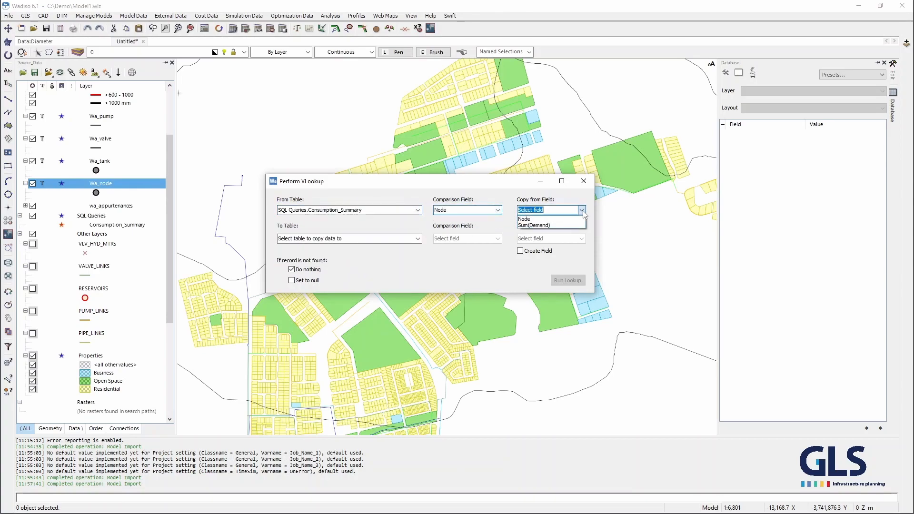
click(535, 226)
Step: Set the lookup's destination table to __Model1.Wa_node with Node_Code as the comparison field
click(418, 238)
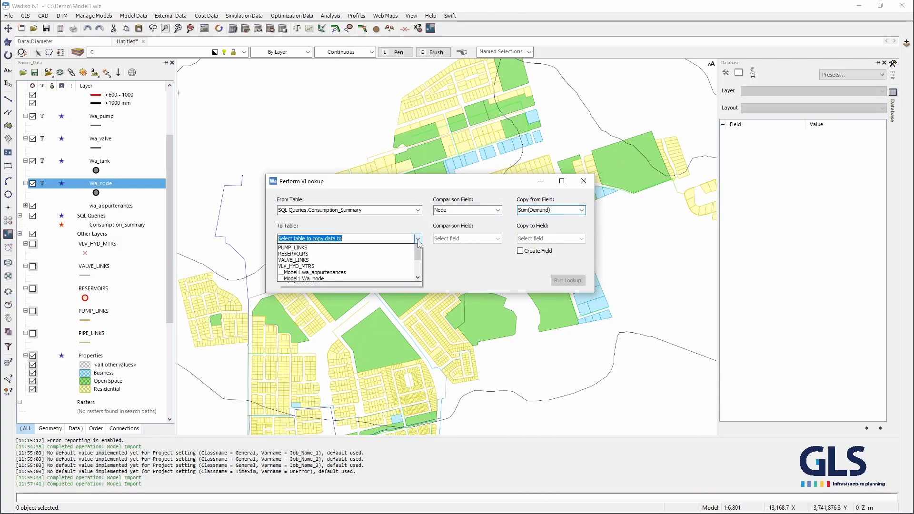
scroll(372, 288, down, 1)
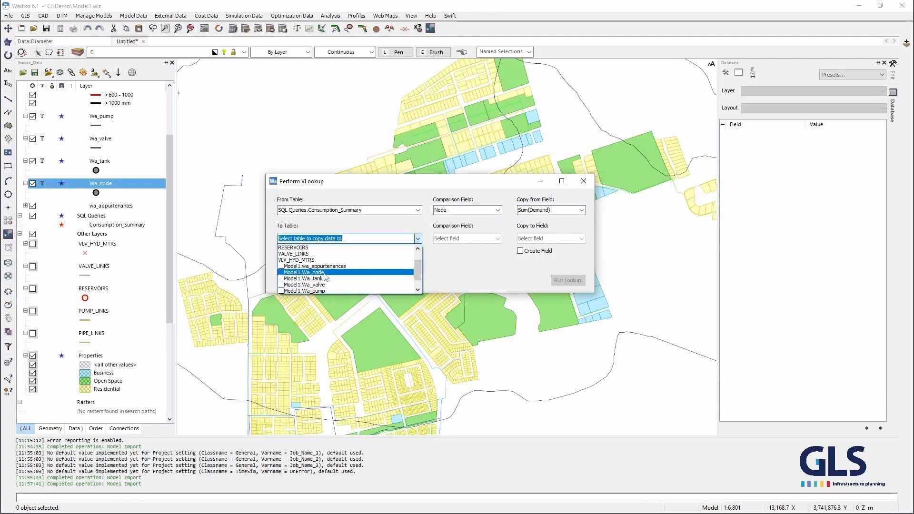
click(325, 273)
click(498, 239)
text(b)
text(node_Code)
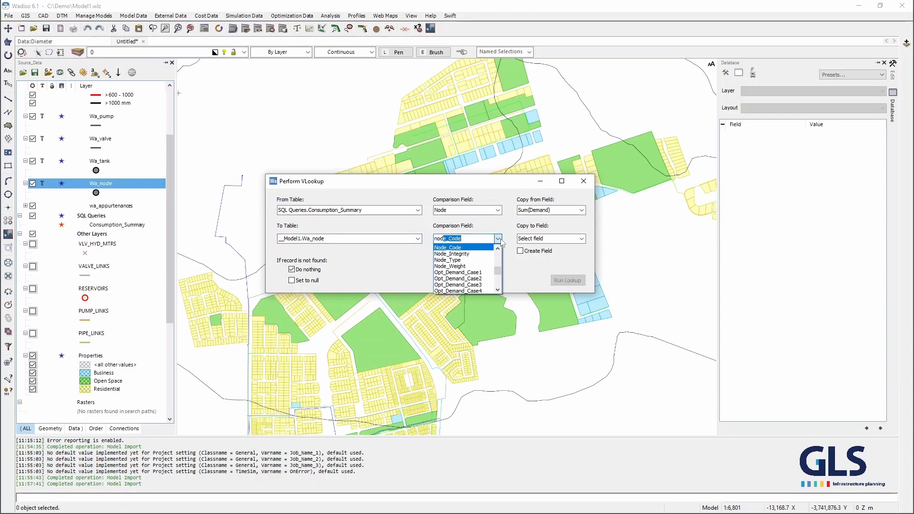
click(482, 247)
Step: Choose Demand_Scenario1 as the field to copy to, run the lookup and close the dialog
click(582, 239)
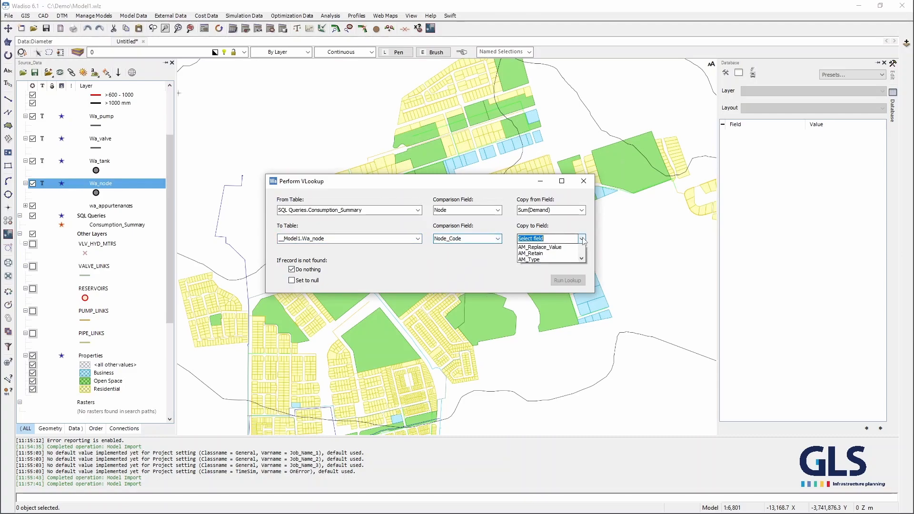
text(demand_Scenario1)
click(538, 248)
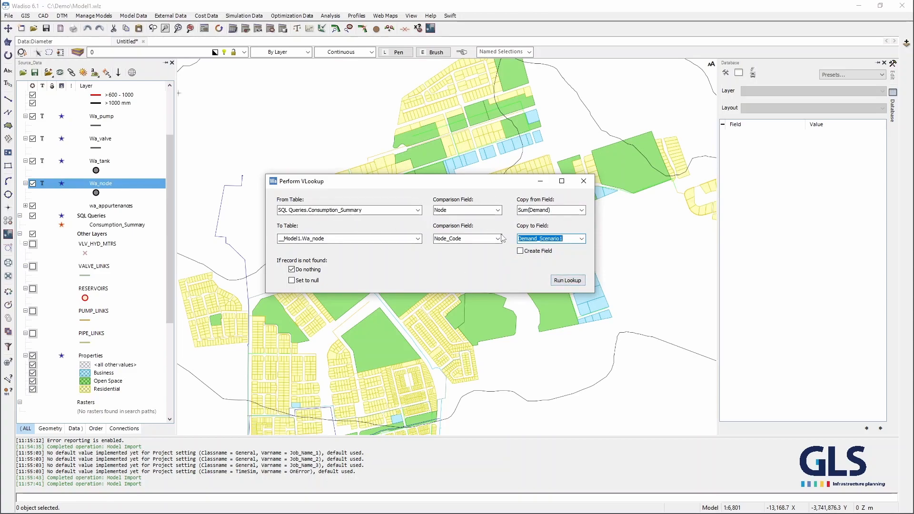
click(568, 281)
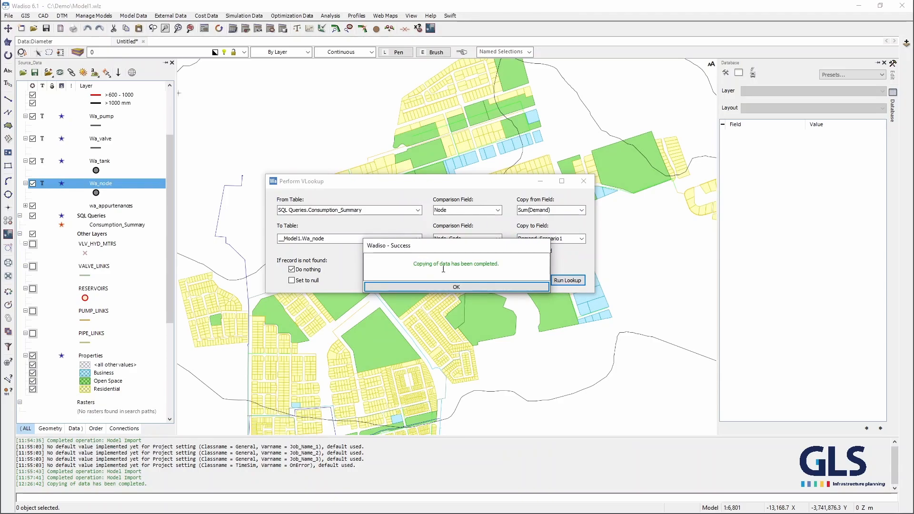
click(456, 286)
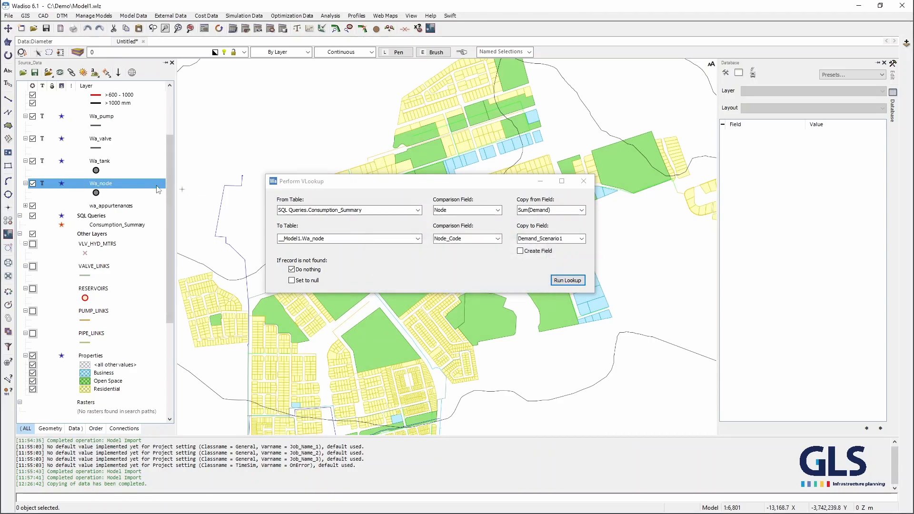
click(584, 182)
Step: Open the Wa_node attribute table and review the AADD values of the nodes
double_click(119, 186)
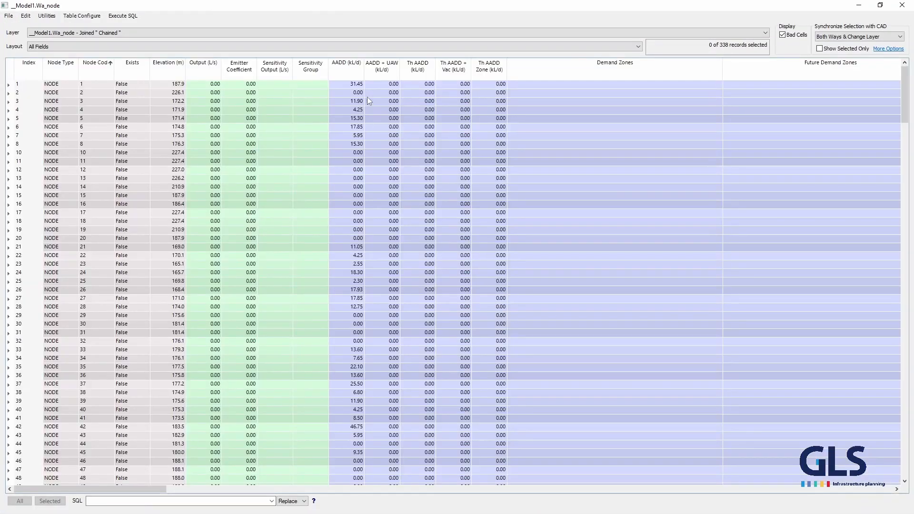
scroll(345, 345, down, 20)
scroll(345, 350, up, 20)
scroll(355, 200, down, 12)
scroll(356, 207, up, 12)
Step: Fill the Wa_node Output field using the script record.Output = record.Demand_Scenario1 / 86.4 * 2, check the values and close the table
click(202, 70)
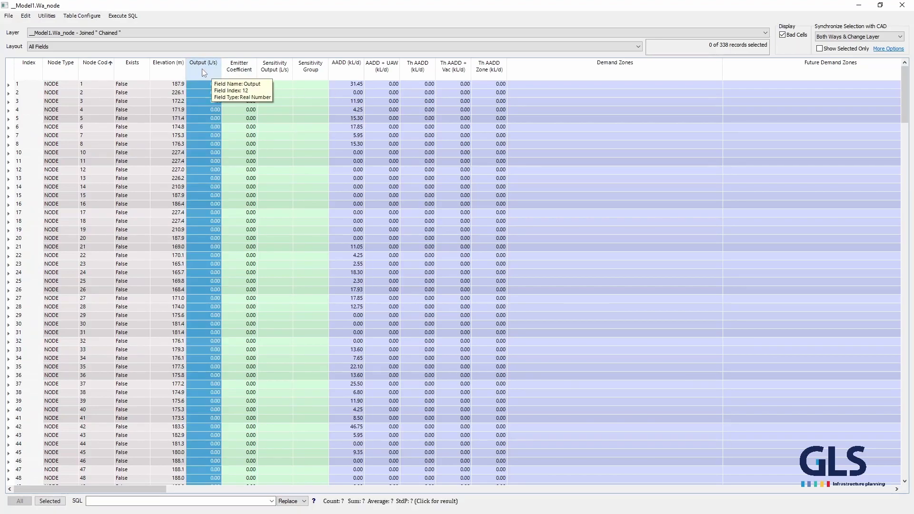
key(ctrl+l)
drag(376, 250, 279, 178)
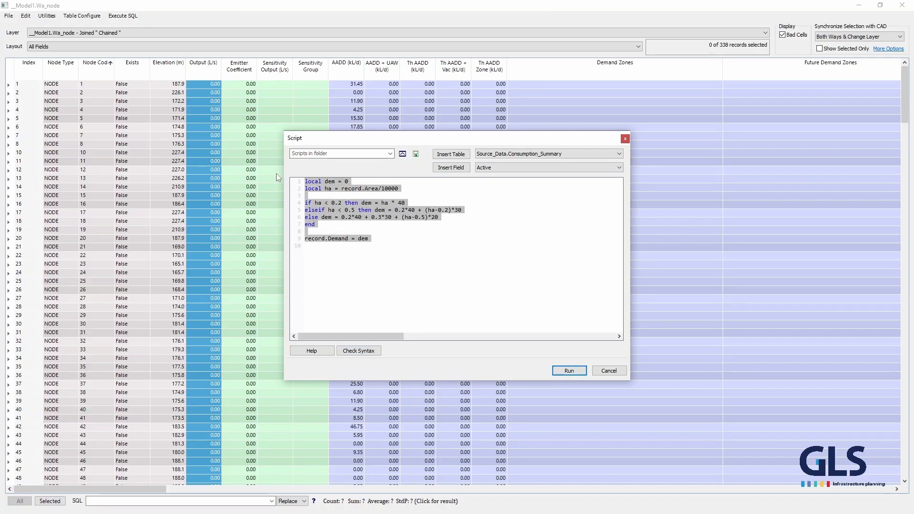
text(record.)
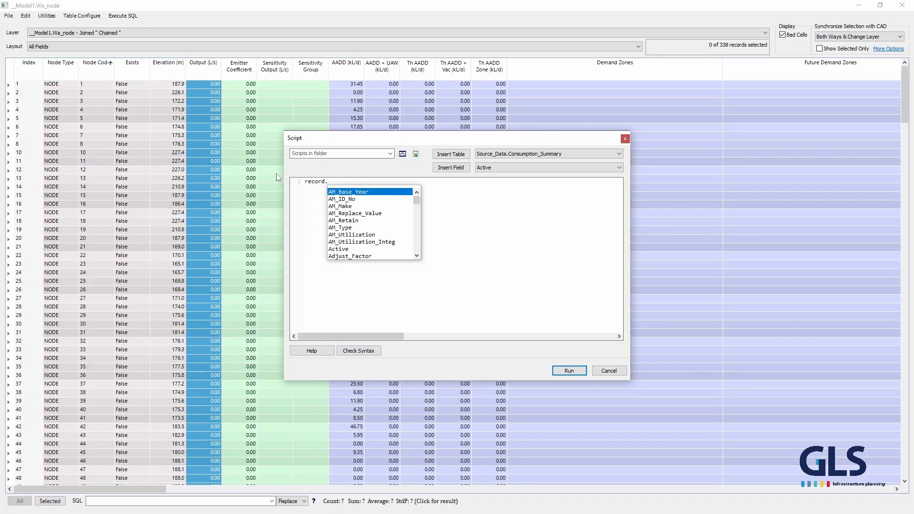
text(Output)
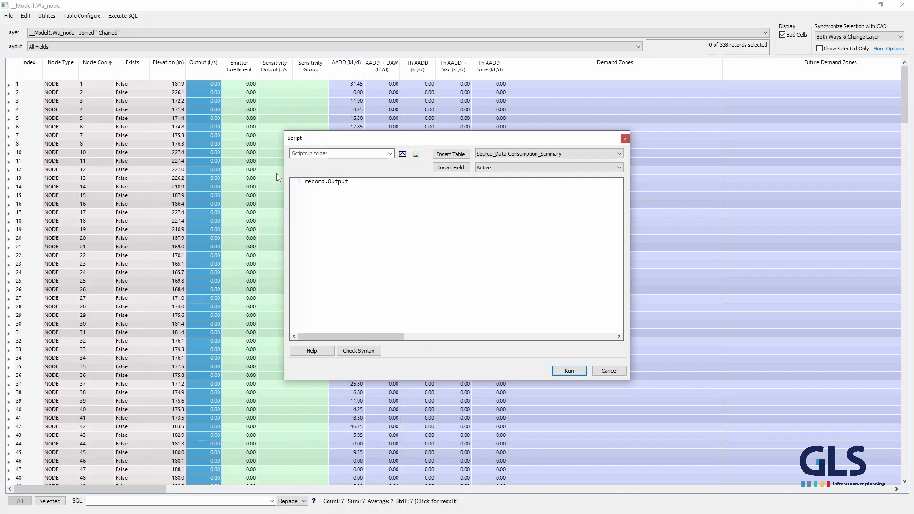
text( = reco)
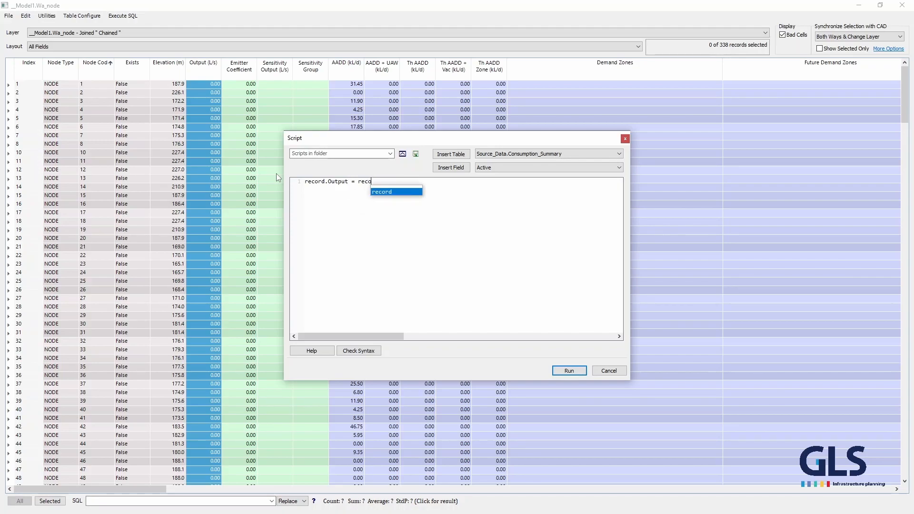
text(rd.Demand_Scenario1 / 86.4 * 2)
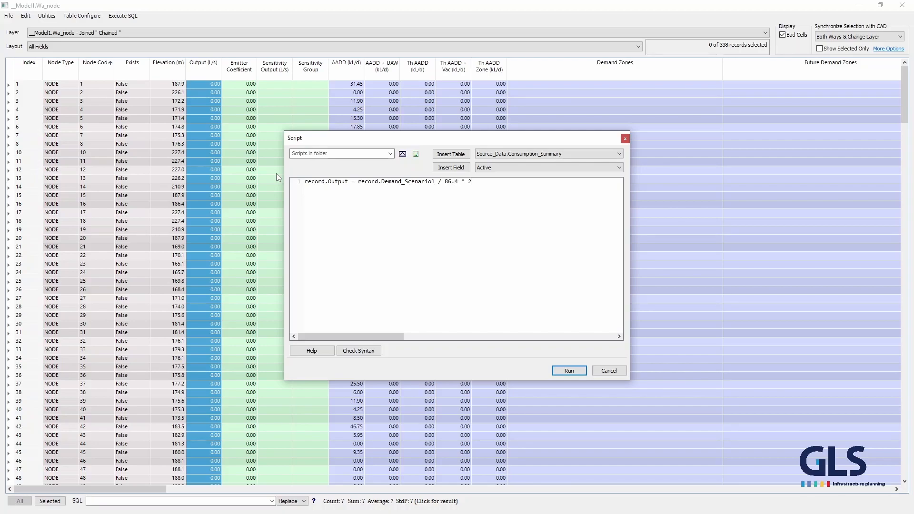
click(569, 371)
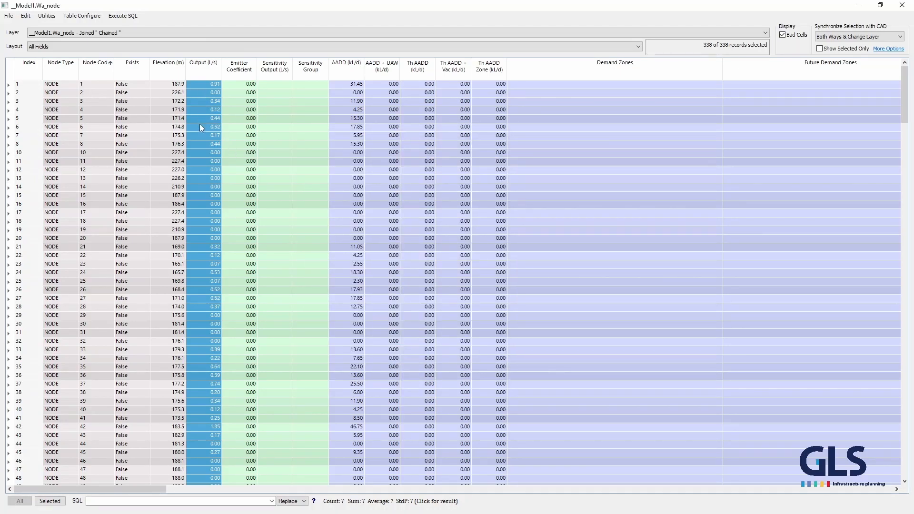
scroll(201, 119, down, 20)
click(902, 5)
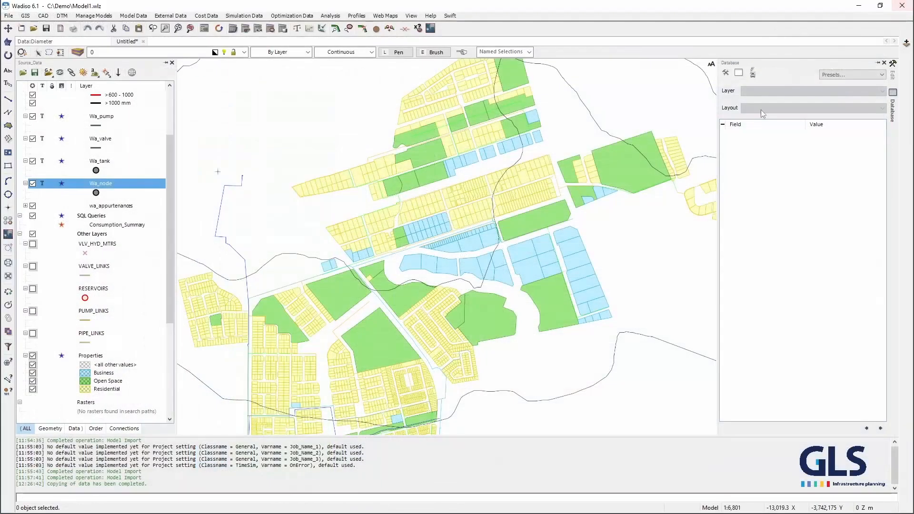
Step: Hide the Contours layer and the Properties layer so only the model network is displayed
scroll(292, 138, down, 3)
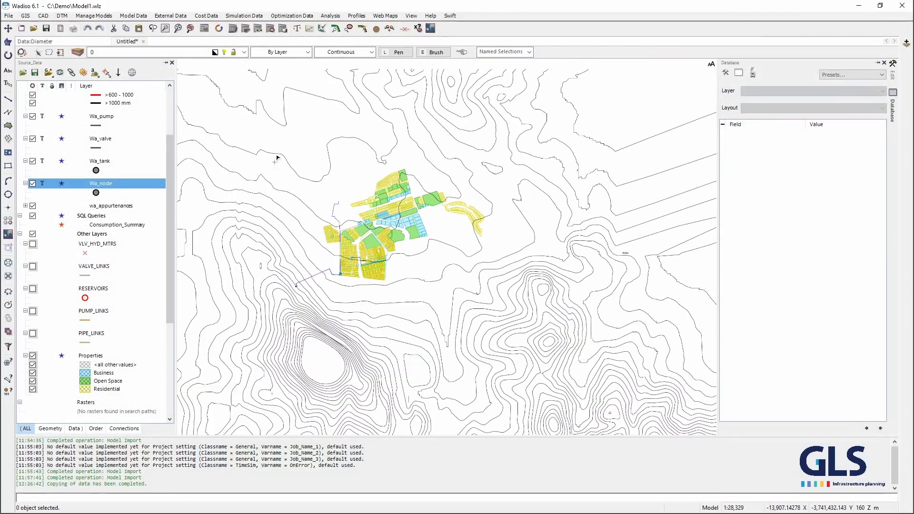
click(275, 153)
key(Escape)
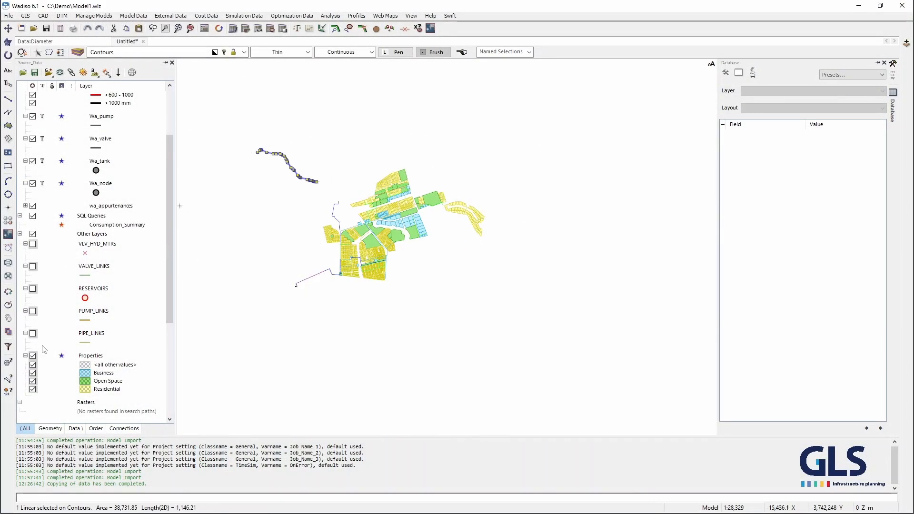
click(32, 356)
scroll(341, 275, up, 4)
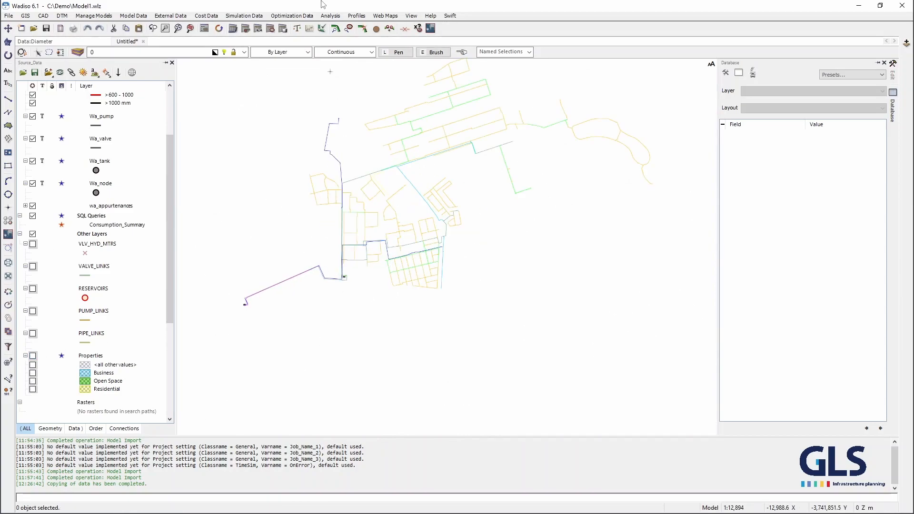
Step: Balance the model and display the network with the Flow Rate analysis theme
click(296, 28)
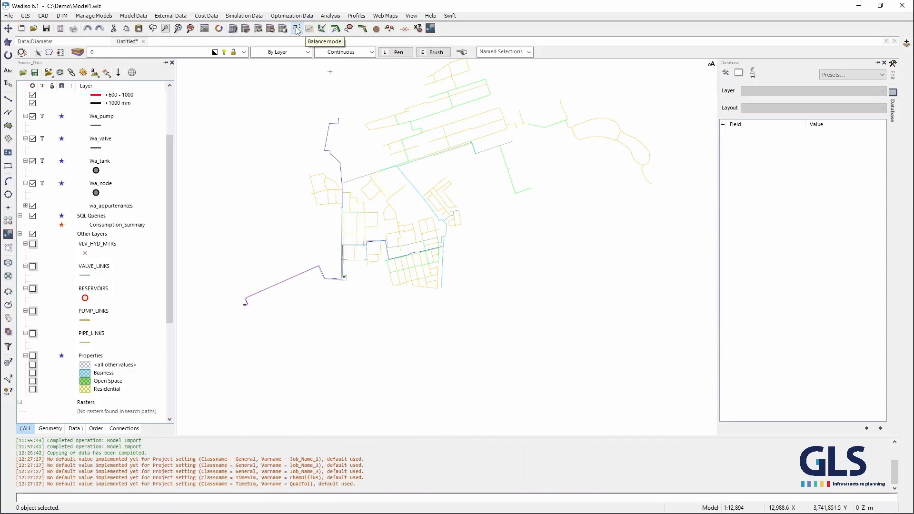
click(451, 327)
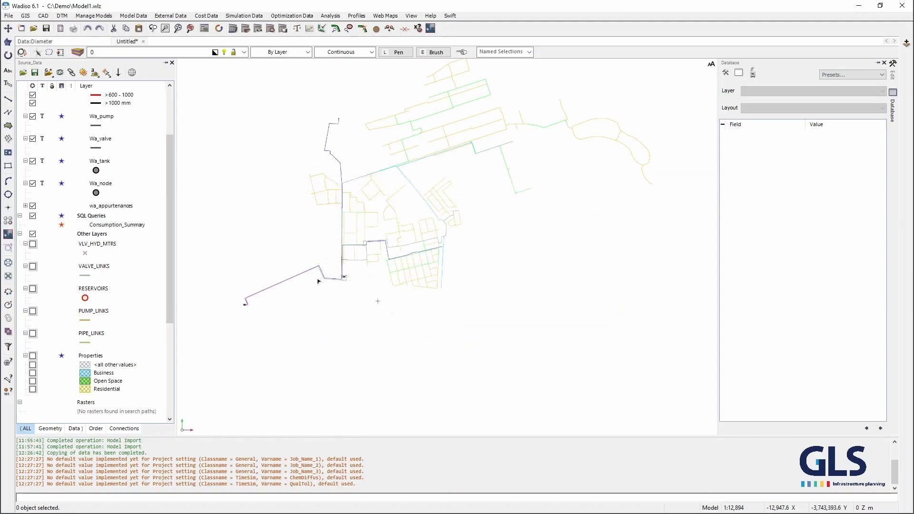
click(8, 41)
mouse_move(48, 45)
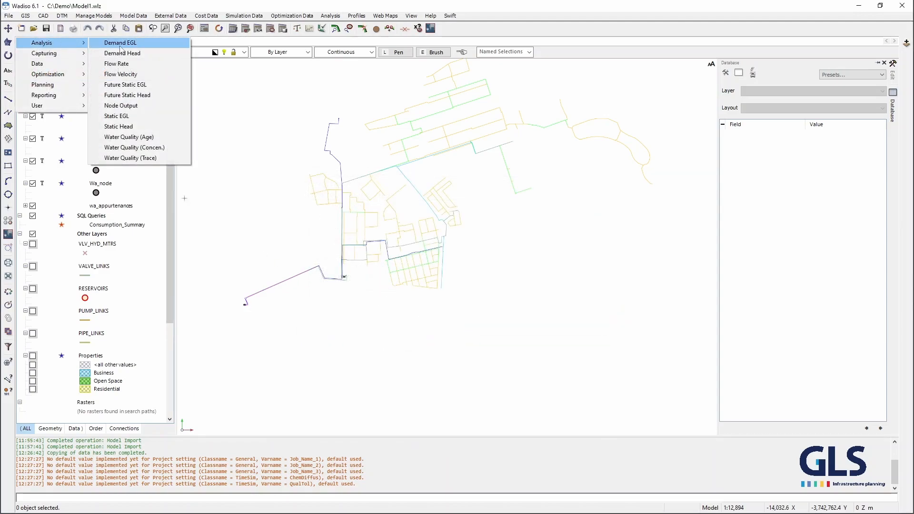
click(119, 64)
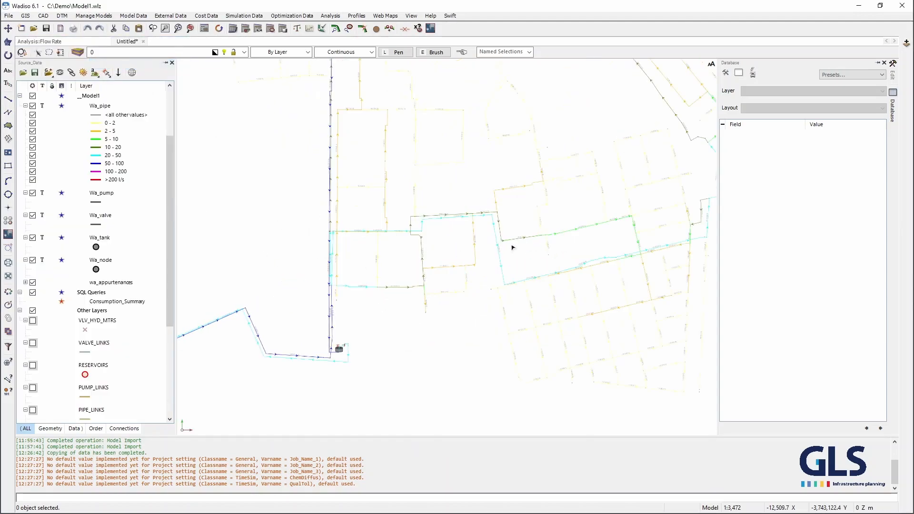
scroll(394, 257, down, 5)
Step: Switch the network display to the Demand Head analysis theme
click(53, 41)
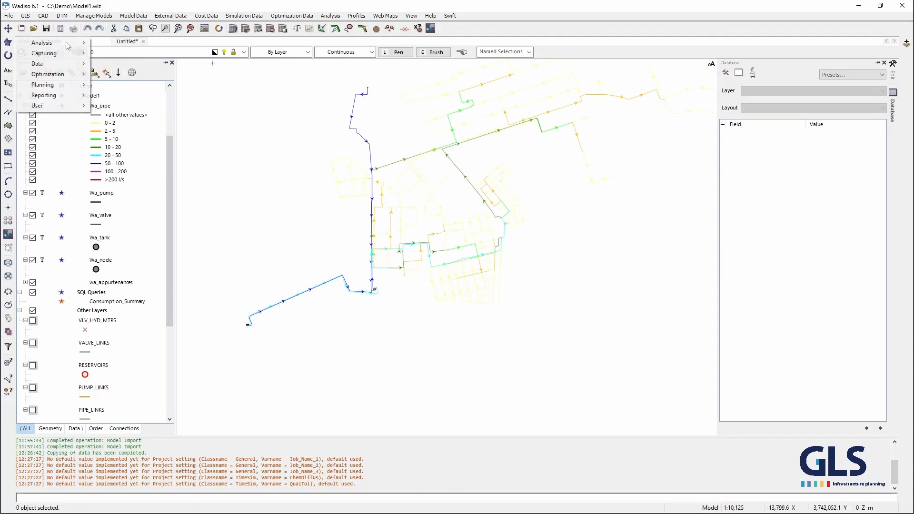
mouse_move(52, 42)
click(122, 53)
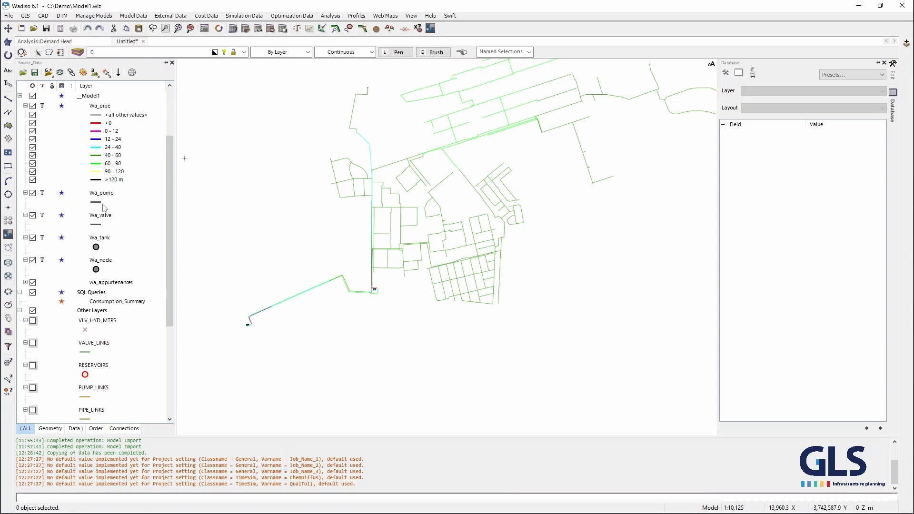
Step: Review the simulated output and head results in the Wa_node attribute table, then return to the map
double_click(114, 260)
drag(79, 488, 521, 512)
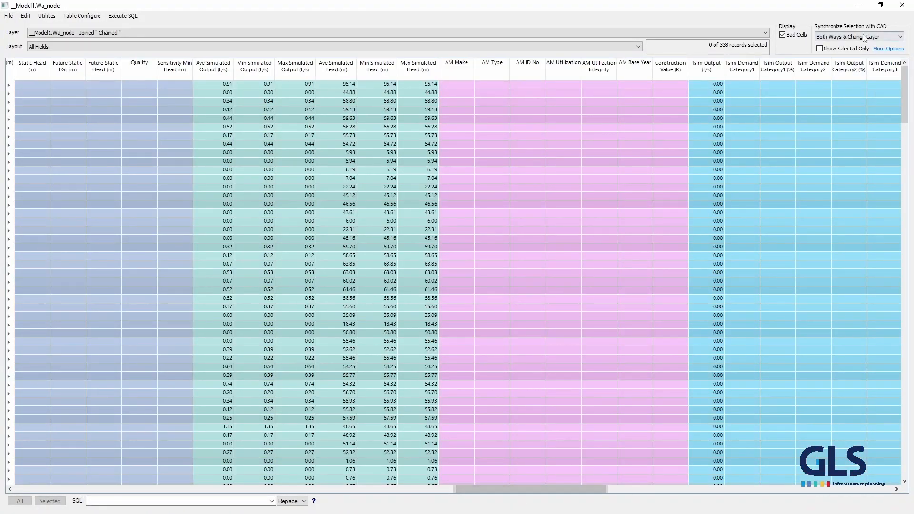
click(903, 6)
scroll(369, 294, up, 3)
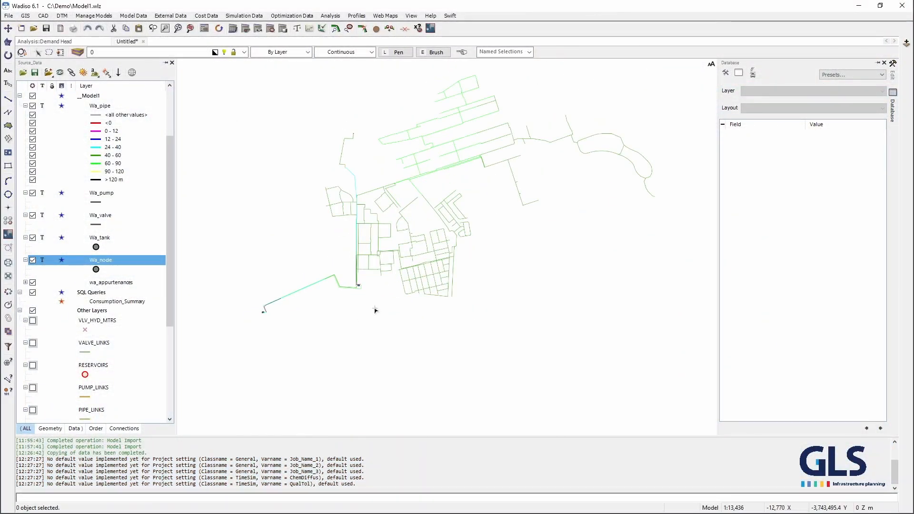
drag(373, 313, 375, 357)
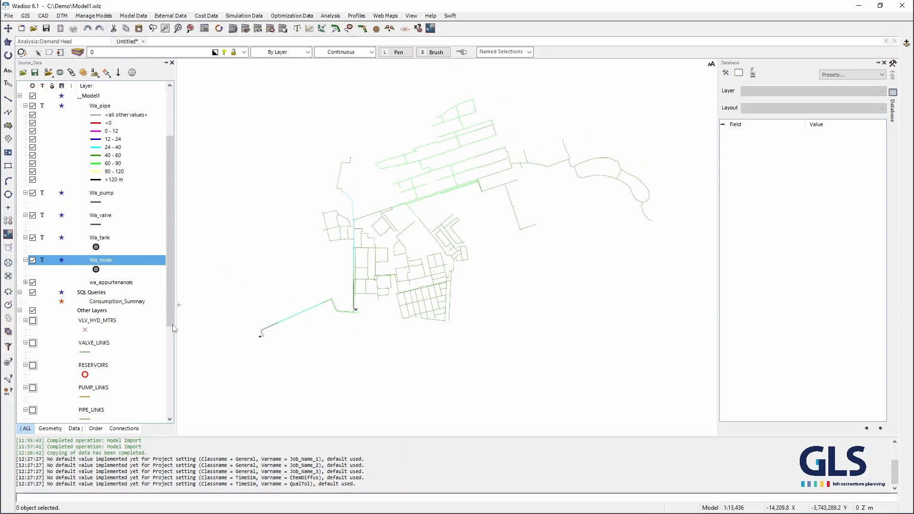
Step: Show the VLV_HYD_MTRS layer on the map and examine the wa_appurtenances attribute table
click(32, 321)
click(103, 322)
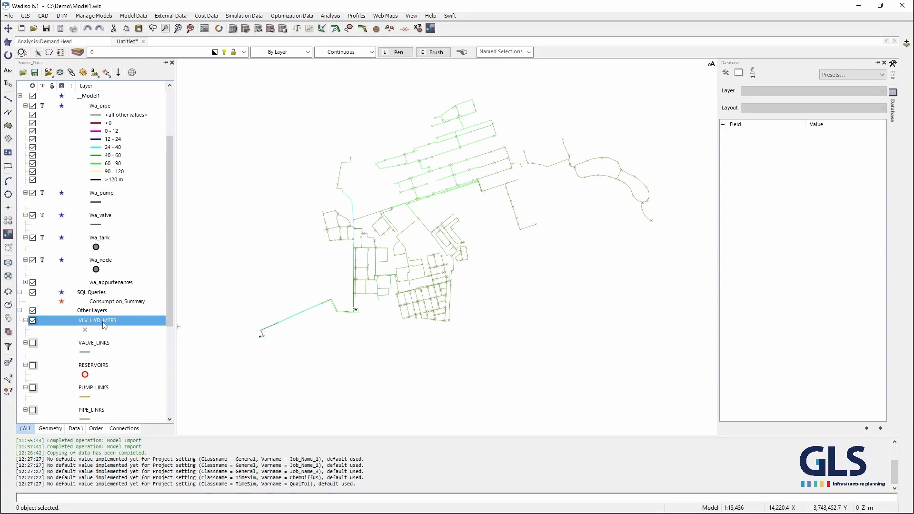
click(117, 285)
double_click(117, 287)
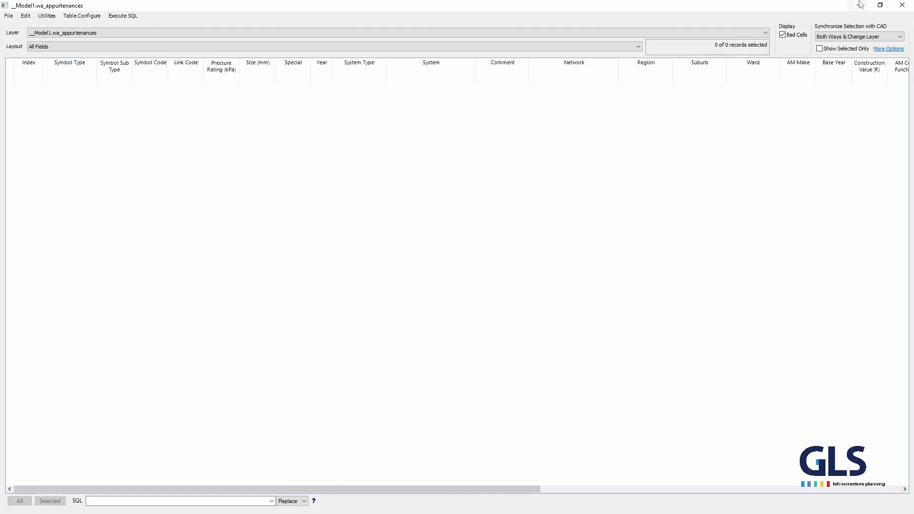
click(903, 5)
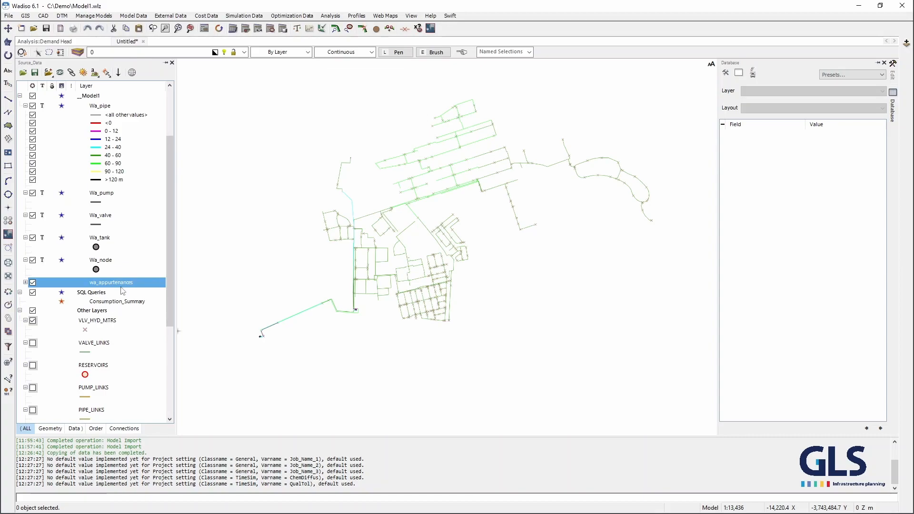
Step: Rename the TYPE field of the VLV_HYD_MTRS table to Symbol_Type and close the table
double_click(106, 322)
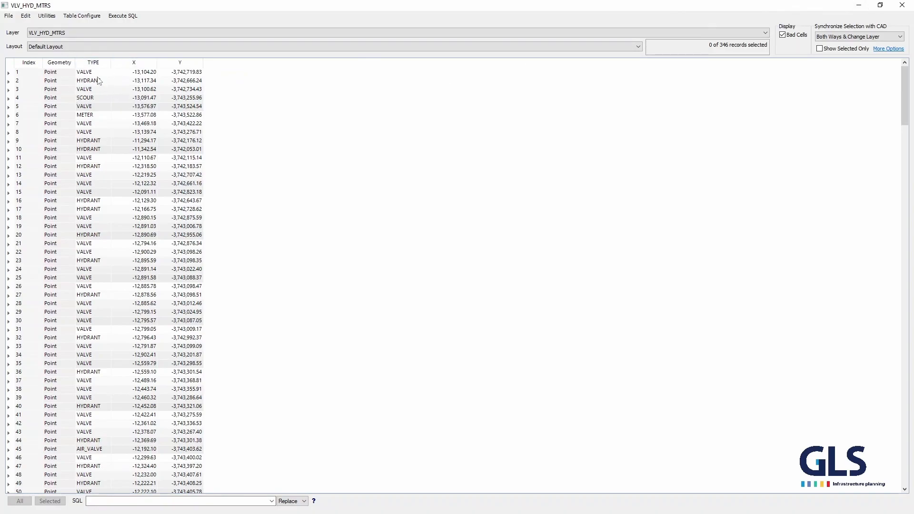
click(93, 65)
right_click(93, 64)
click(144, 181)
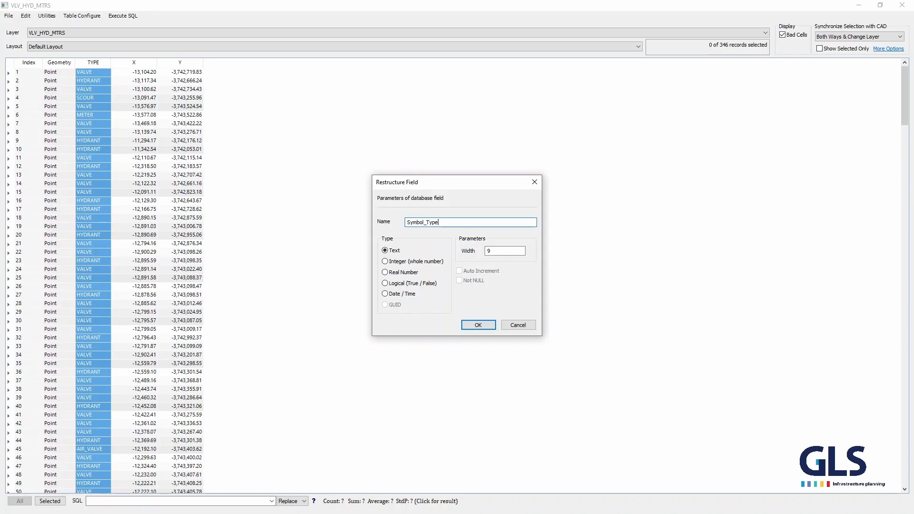
click(476, 325)
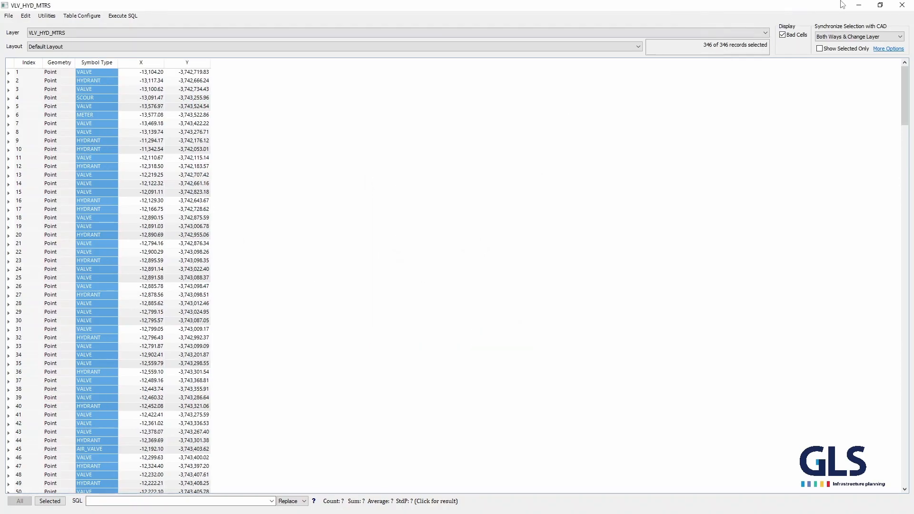
click(903, 6)
Step: Import the model appurtenances from the VLV_HYD_MTRS layer, also copying data from the connected links
click(233, 231)
click(133, 16)
mouse_move(157, 64)
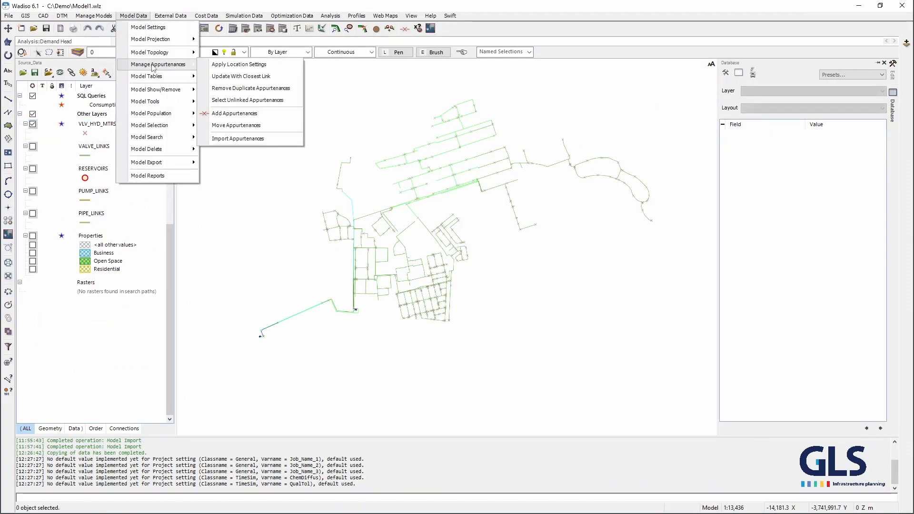
click(259, 139)
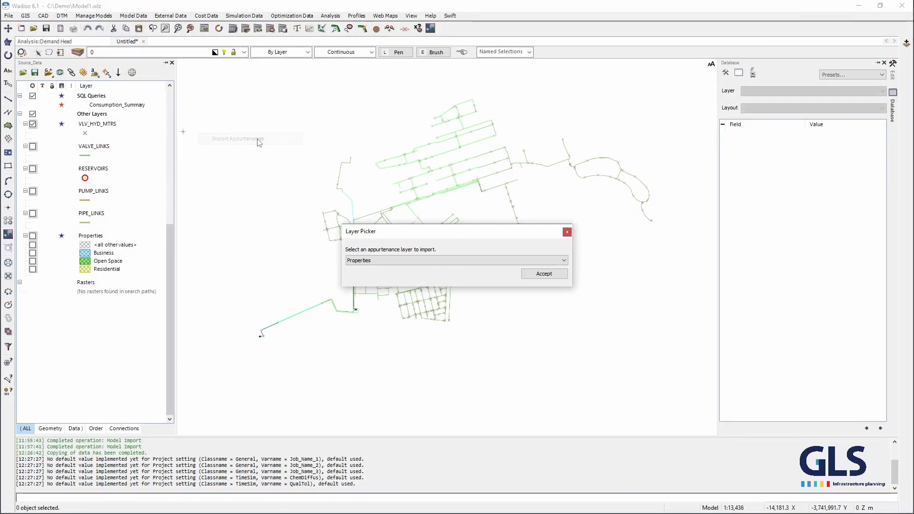
click(416, 261)
click(410, 300)
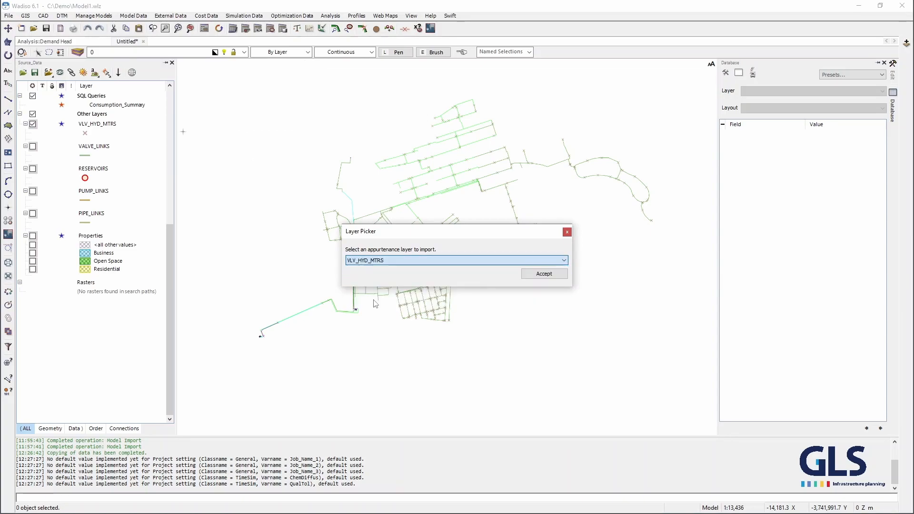
click(543, 274)
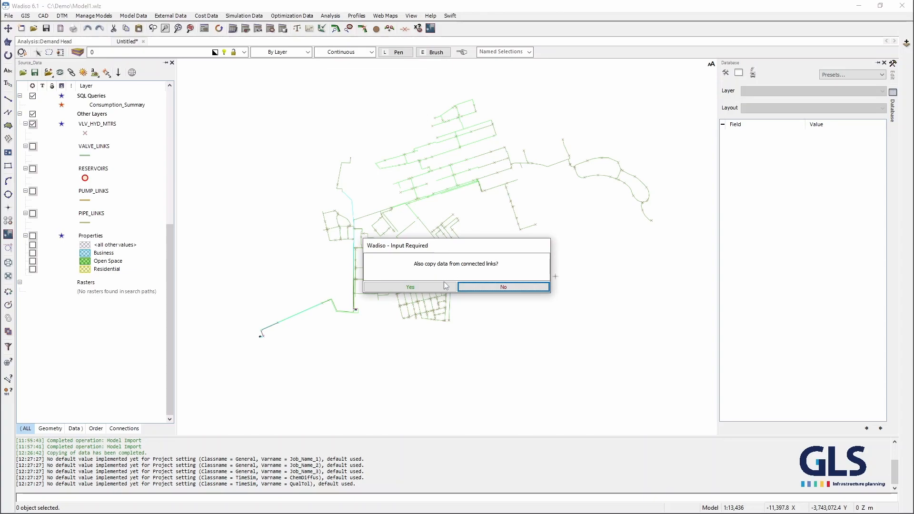
click(446, 285)
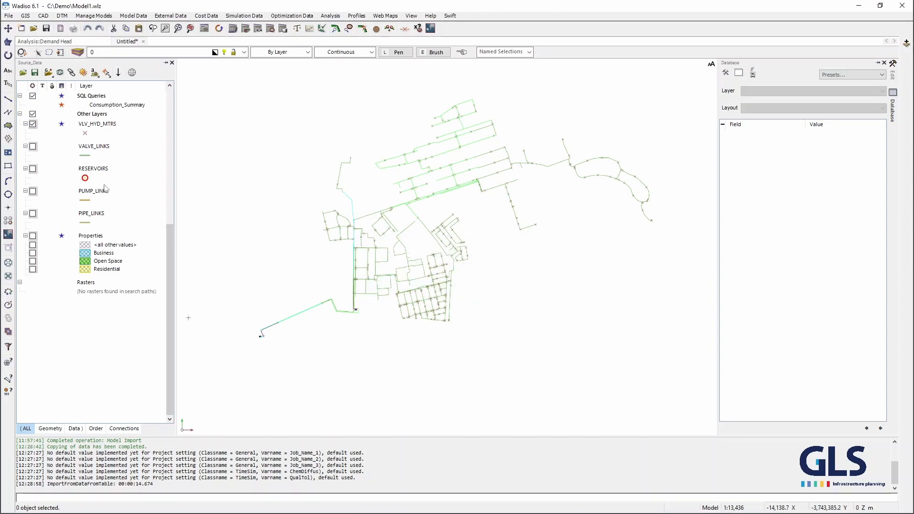
Step: Hide the VLV_HYD_MTRS layer and inspect the attributes of an imported hydrant and valve in the model
scroll(80, 179, up, 3)
click(33, 245)
scroll(397, 151, up, 10)
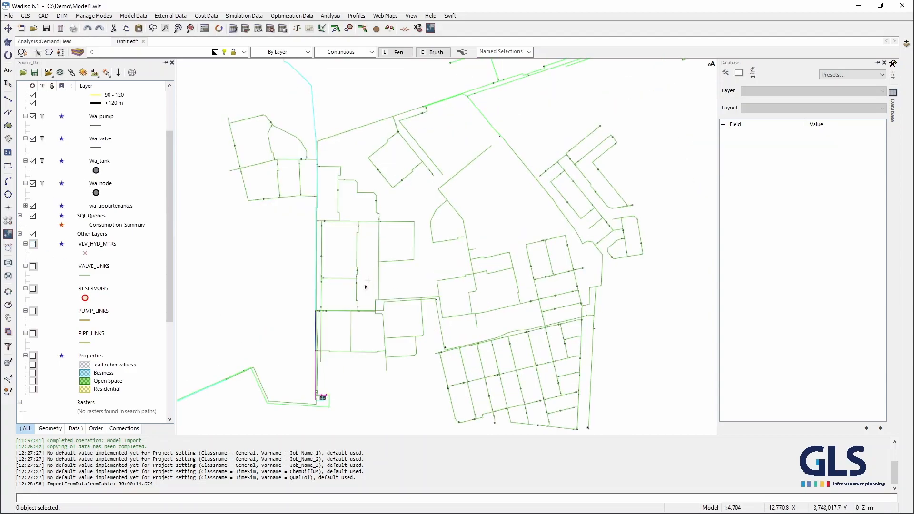
click(398, 151)
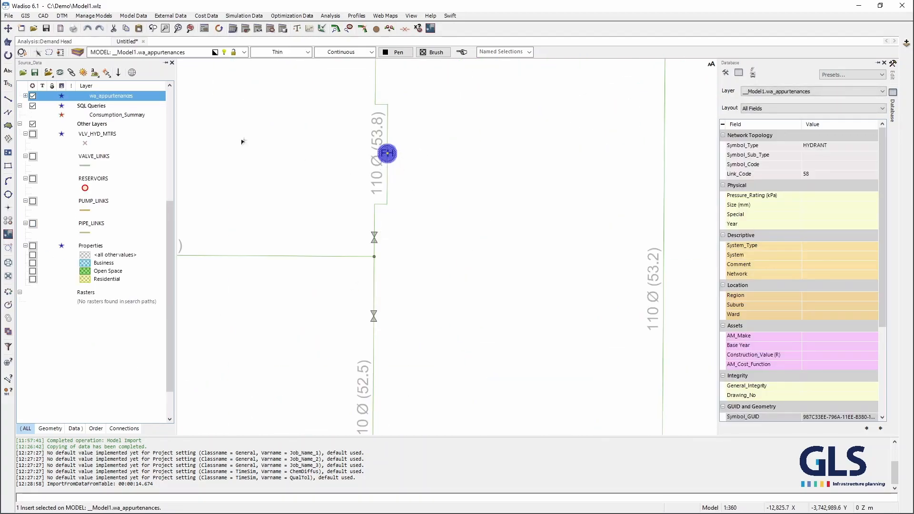
scroll(375, 237, up, 2)
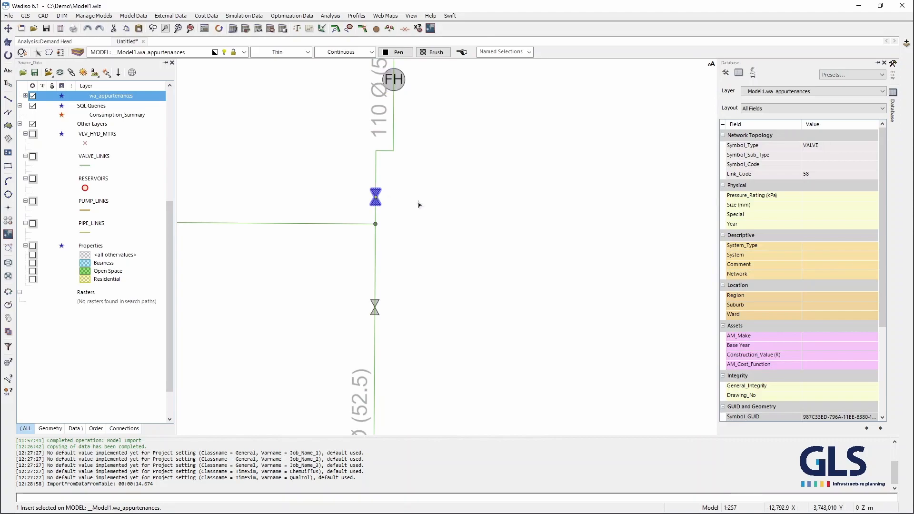
click(433, 231)
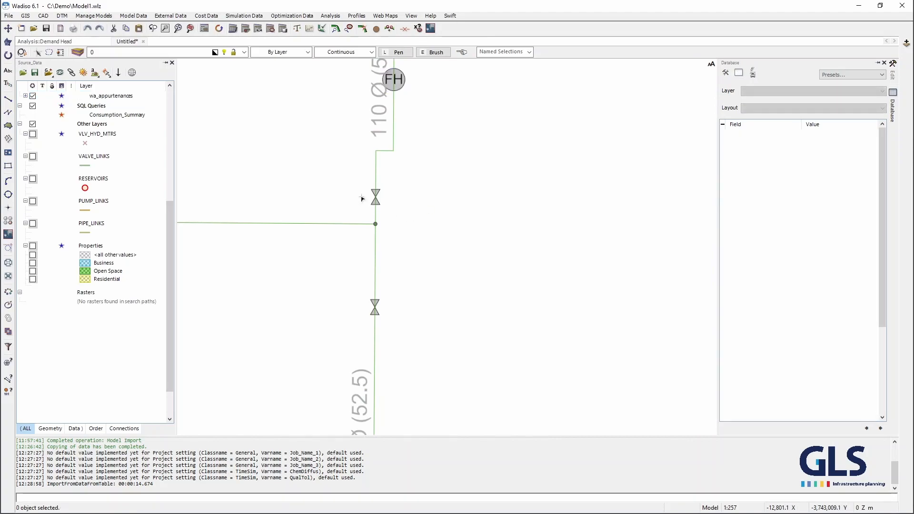
scroll(371, 225, down, 1)
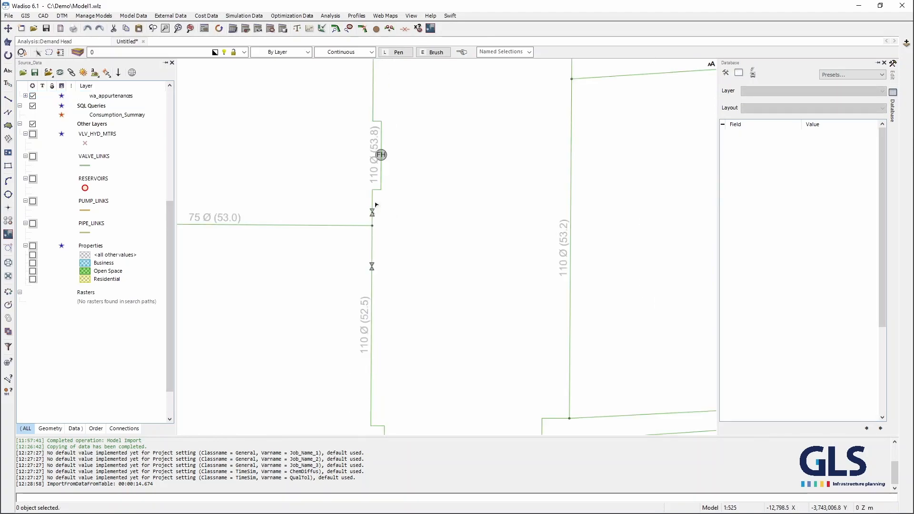
Step: Inspect the attributes of the two pipes carrying the imported valves, then clear the selection and view the whole network
click(368, 208)
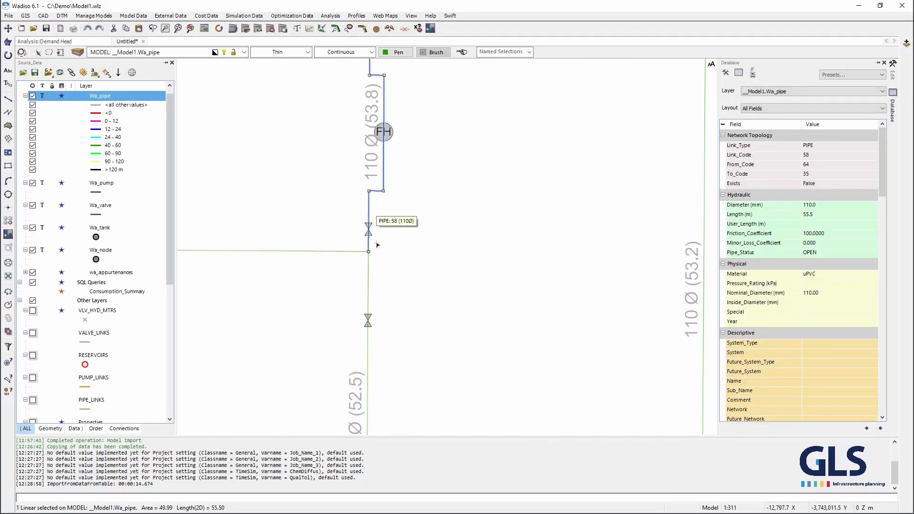
scroll(364, 224, down, 2)
click(358, 281)
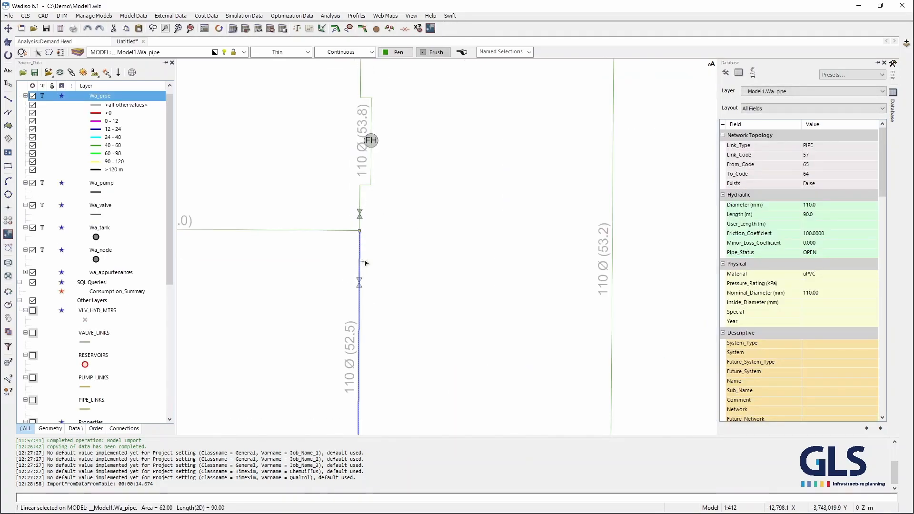
scroll(381, 286, down, 10)
scroll(312, 228, down, 3)
drag(282, 235, 289, 237)
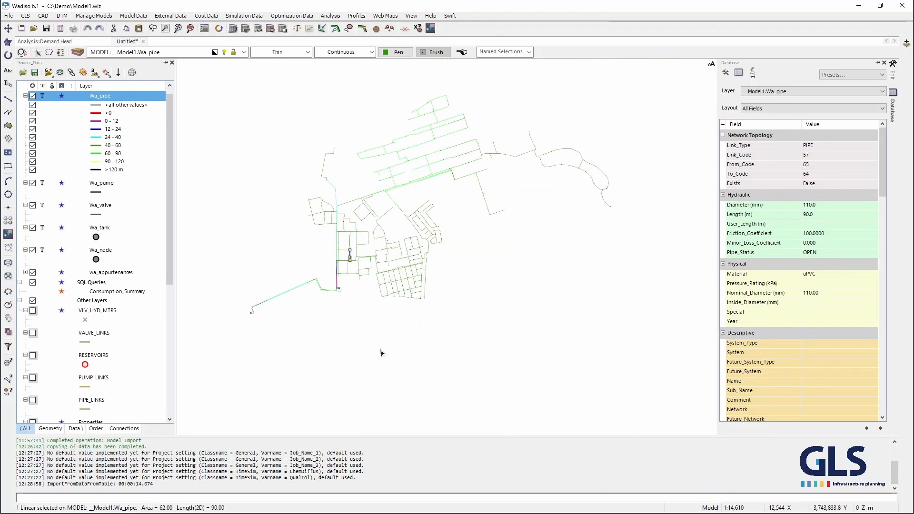
key(Escape)
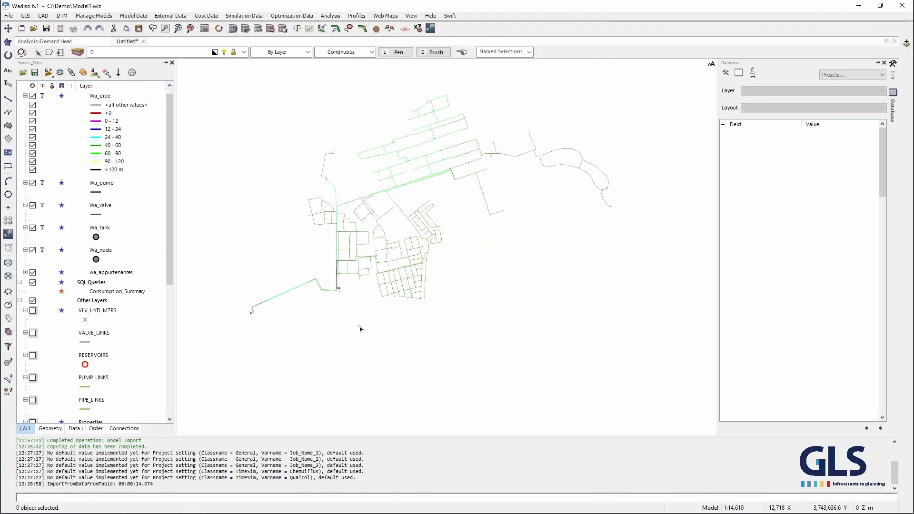